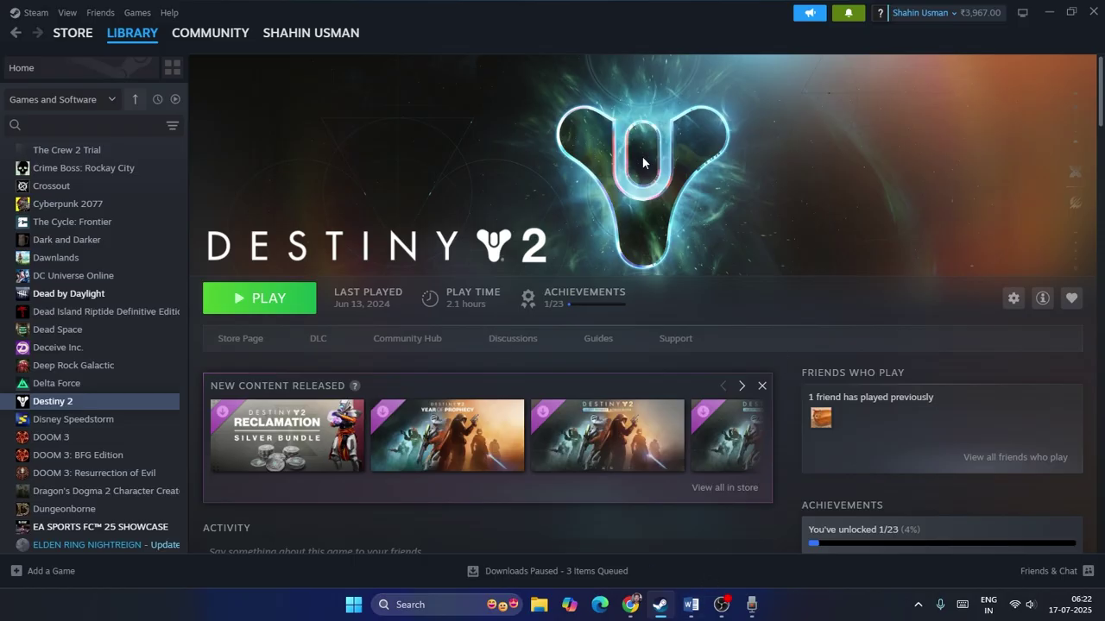
Bring up the Windows power options where the PC can be restarted, and dismiss them without choosing one.
click(355, 603)
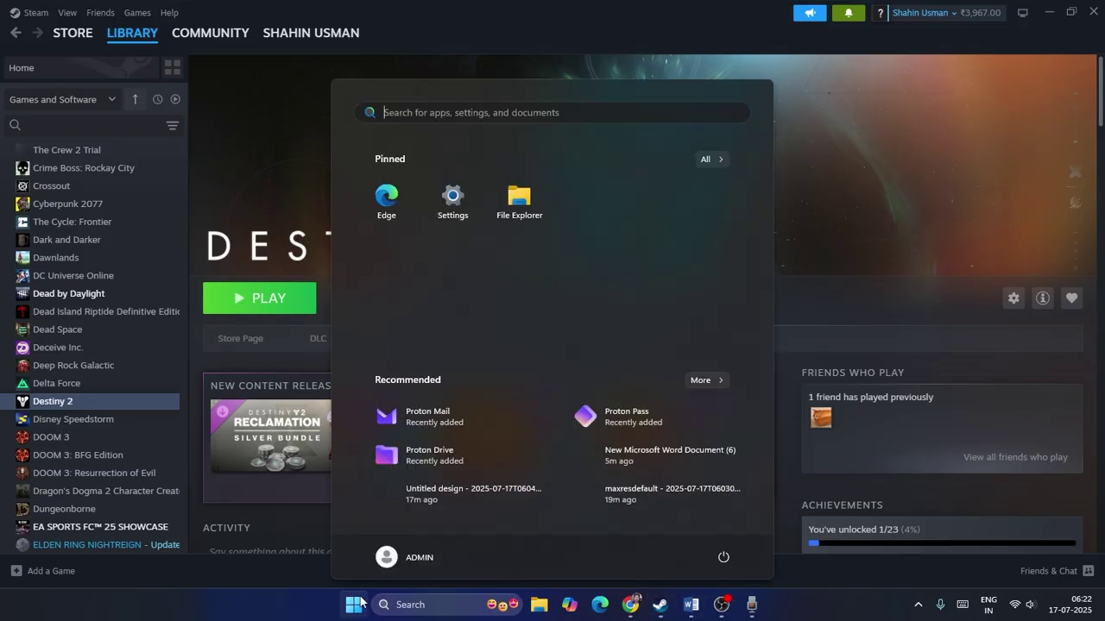
click(723, 558)
click(842, 616)
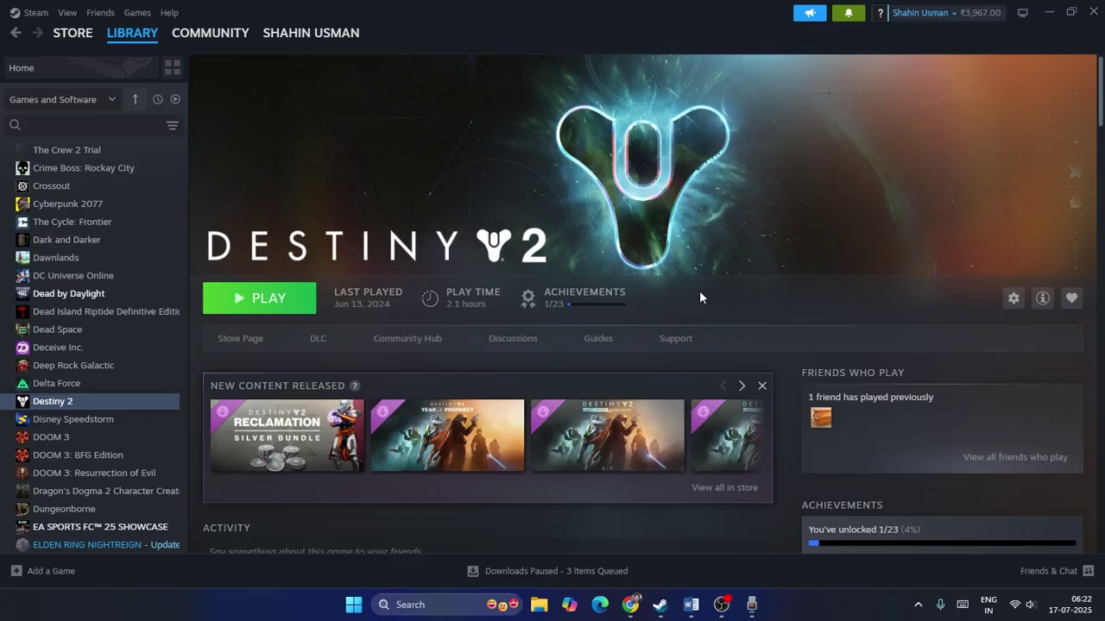
Switch to the Word troubleshooting document and review step 2 on uninstalling and reinstalling BattlEye.
click(690, 604)
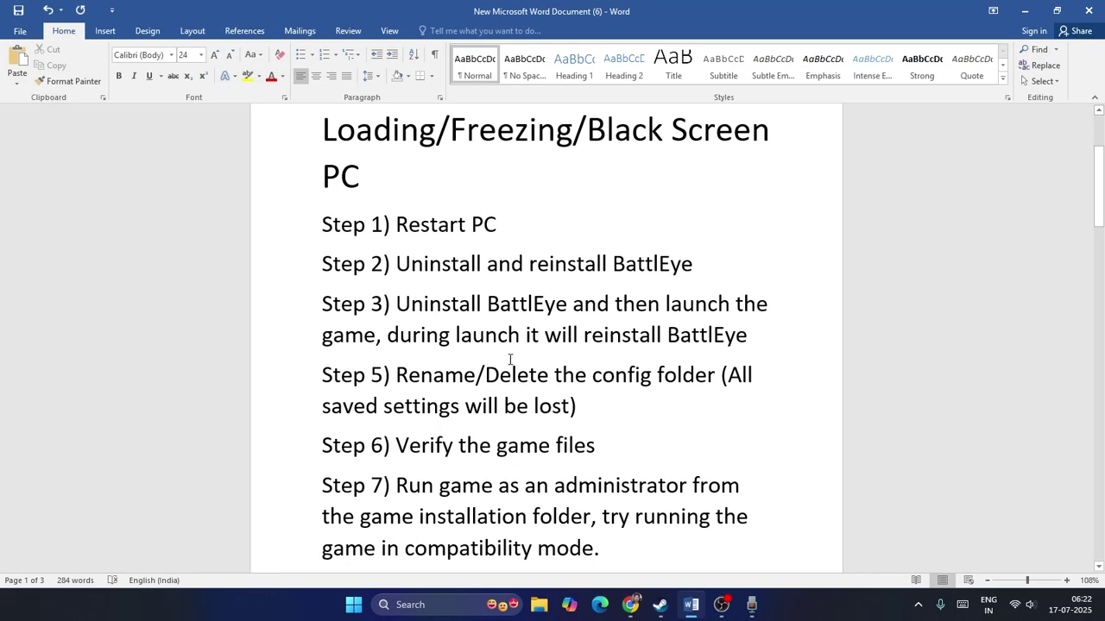
scroll(471, 322, down, 1)
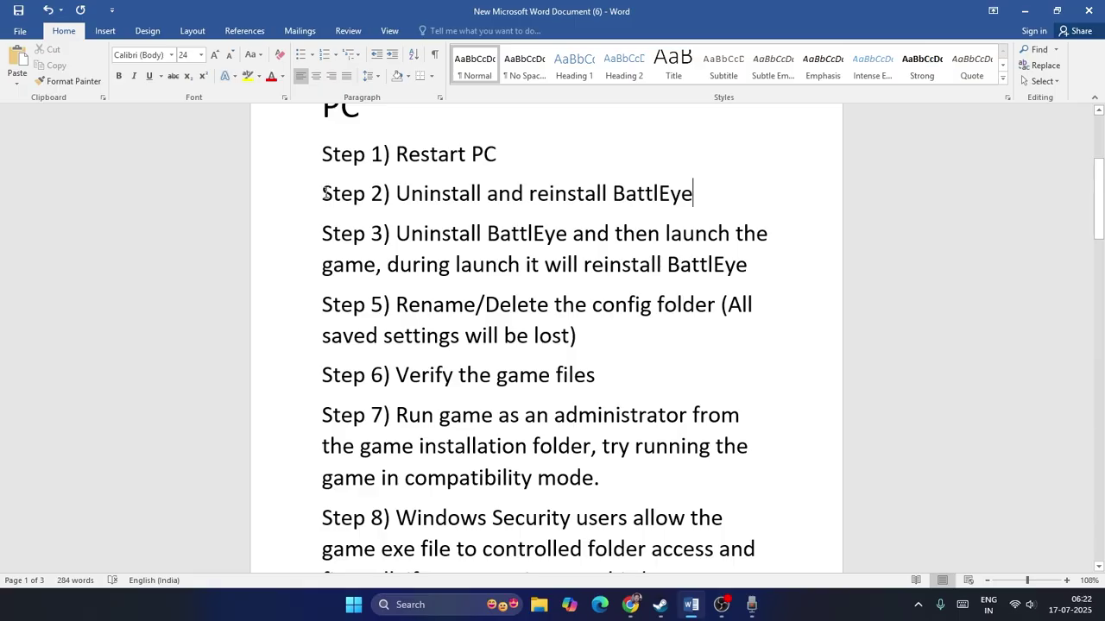
drag(322, 193, 699, 195)
click(699, 196)
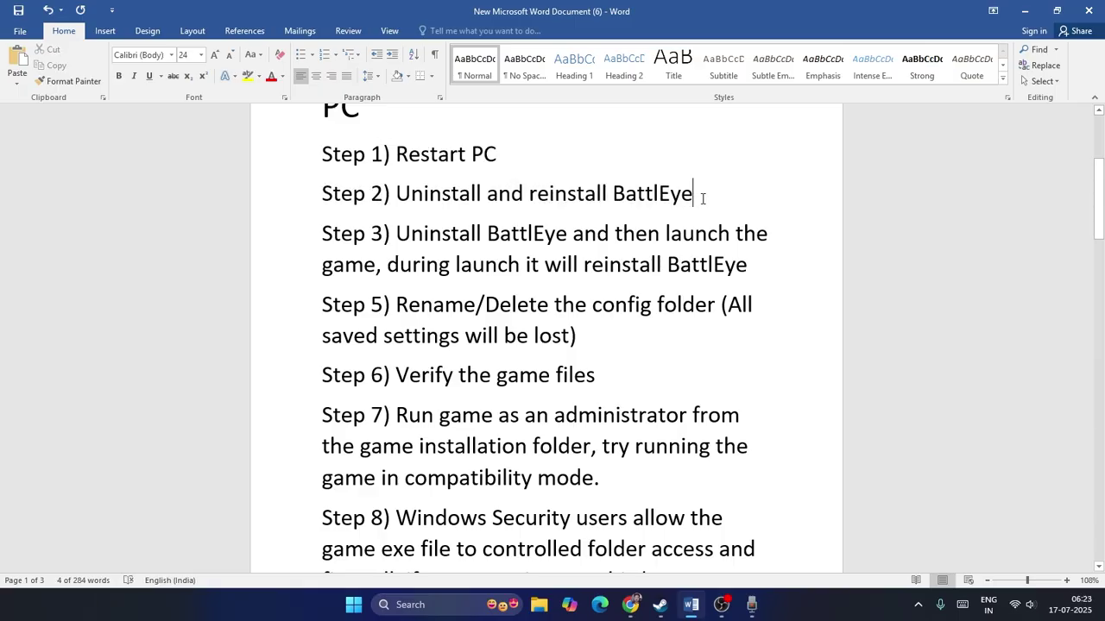
click(1024, 10)
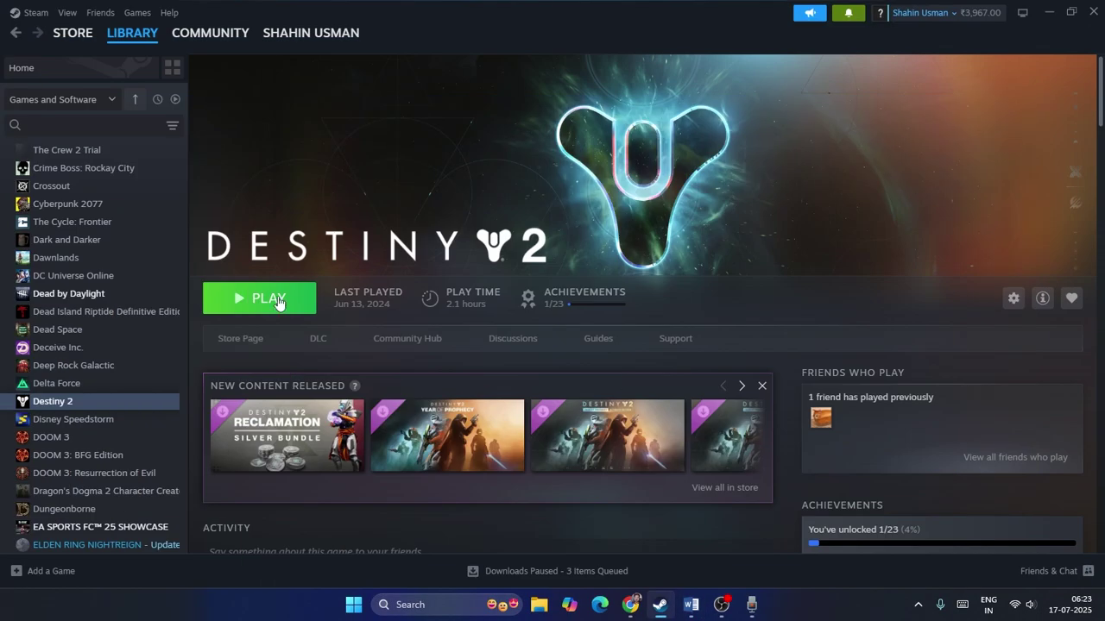
Browse Destiny 2's local files from the Steam library and open the battleye folder.
right_click(62, 405)
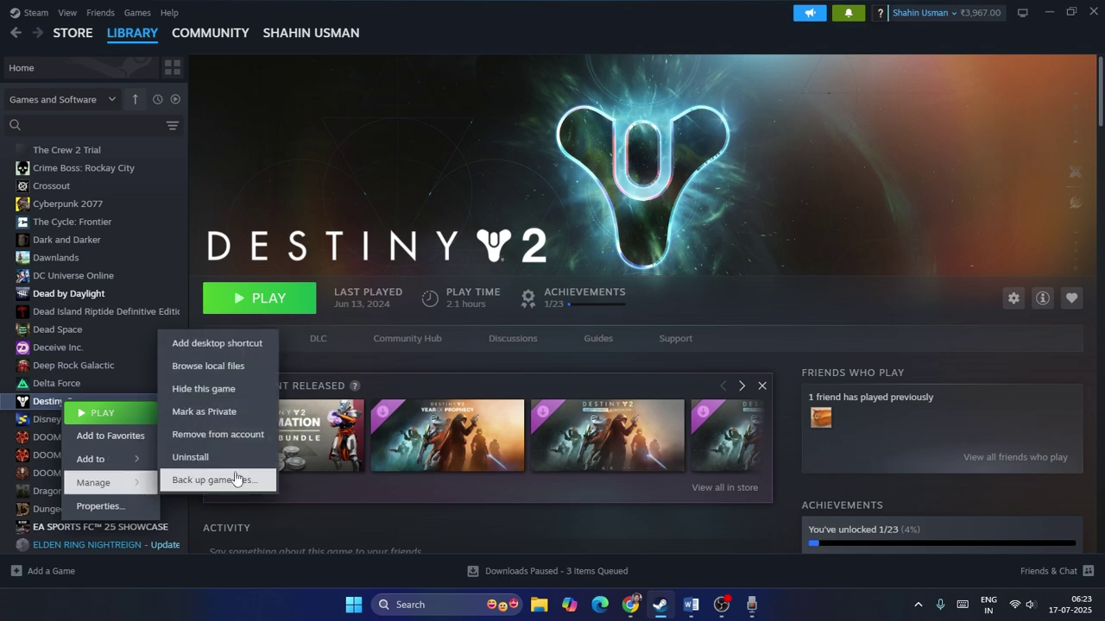
click(229, 366)
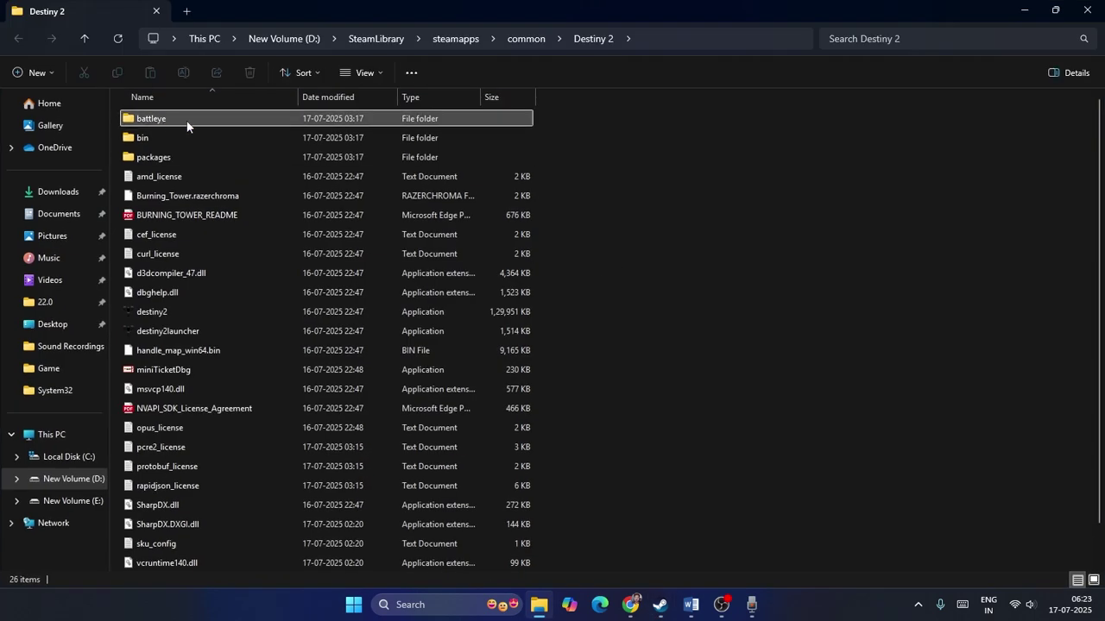
click(166, 121)
double_click(166, 122)
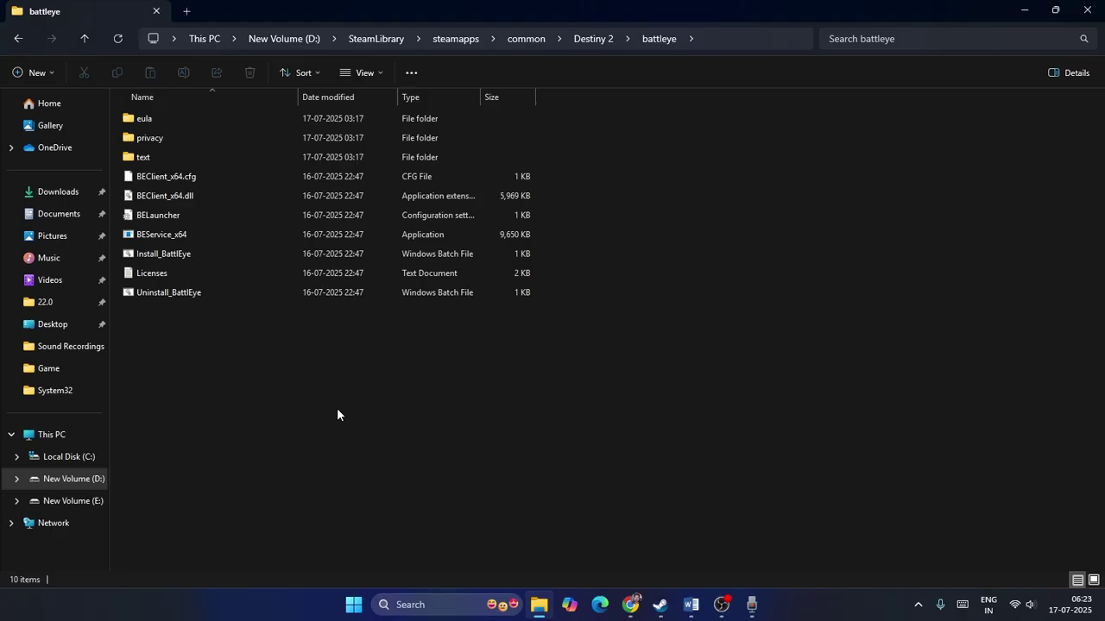
Run Uninstall_BattlEye as administrator, followed by Install_BattlEye as administrator.
right_click(164, 292)
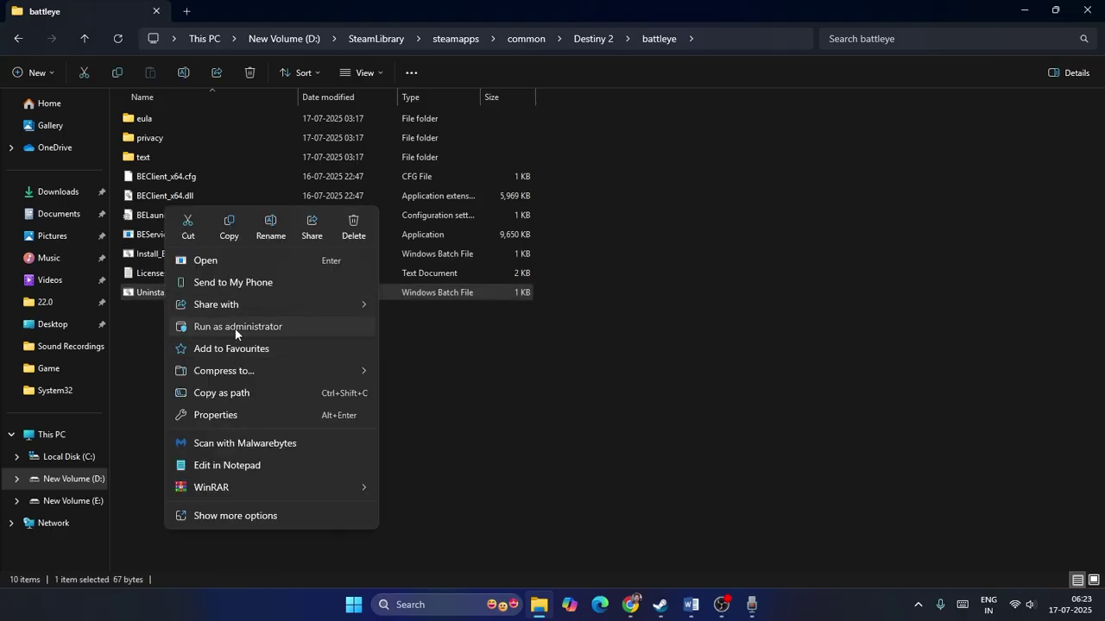
click(235, 328)
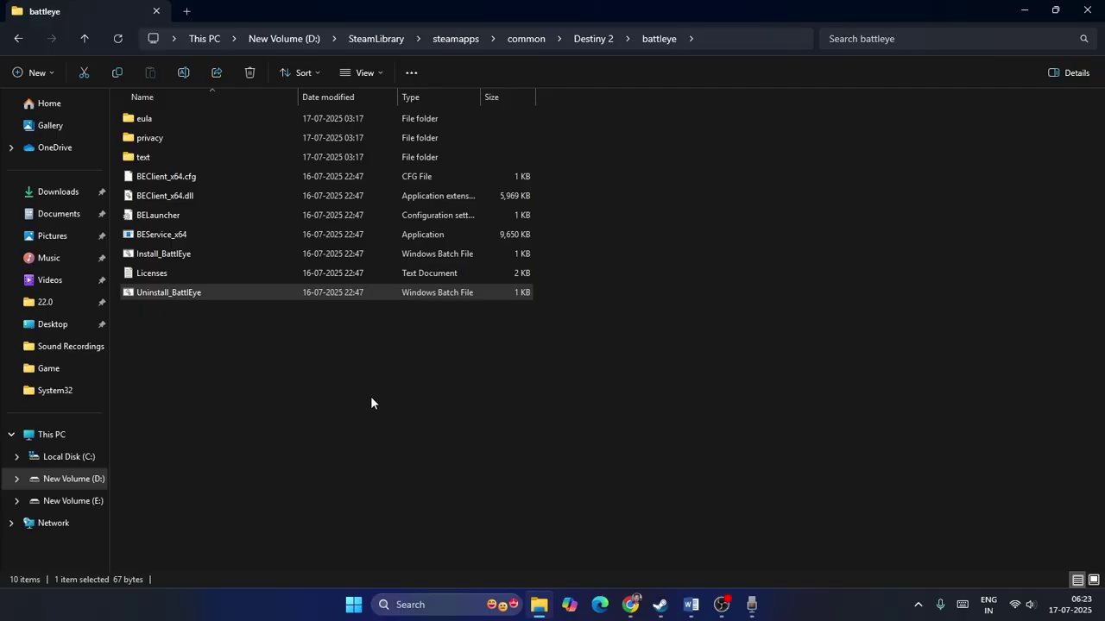
right_click(178, 255)
click(254, 326)
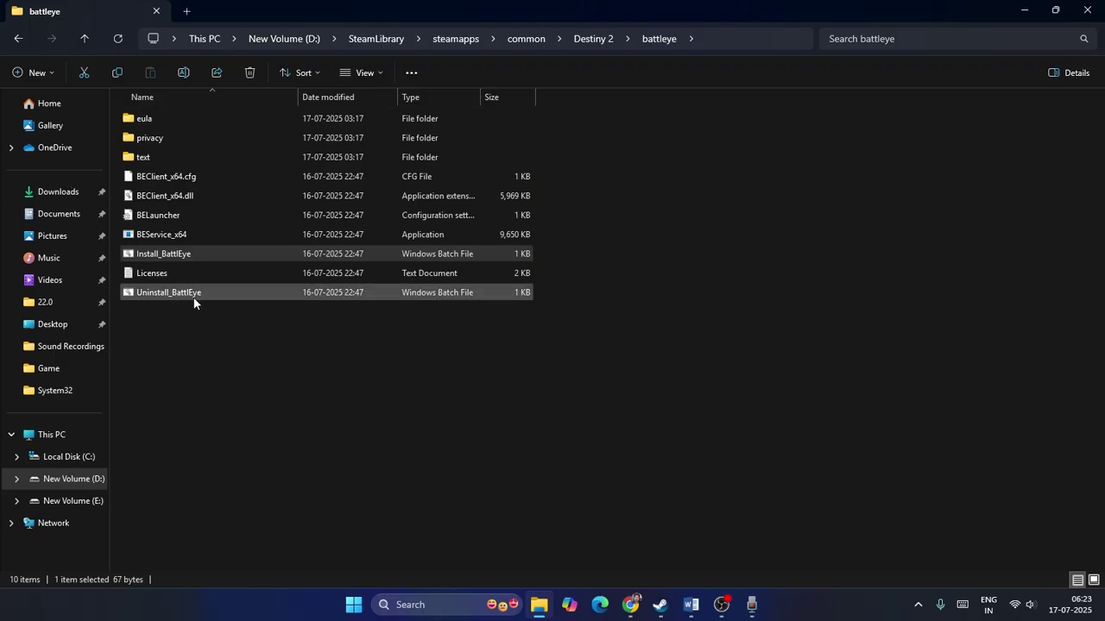
click(1086, 10)
Return to the Word document and review step 3 on uninstalling BattlEye and launching the game to reinstall it.
click(691, 604)
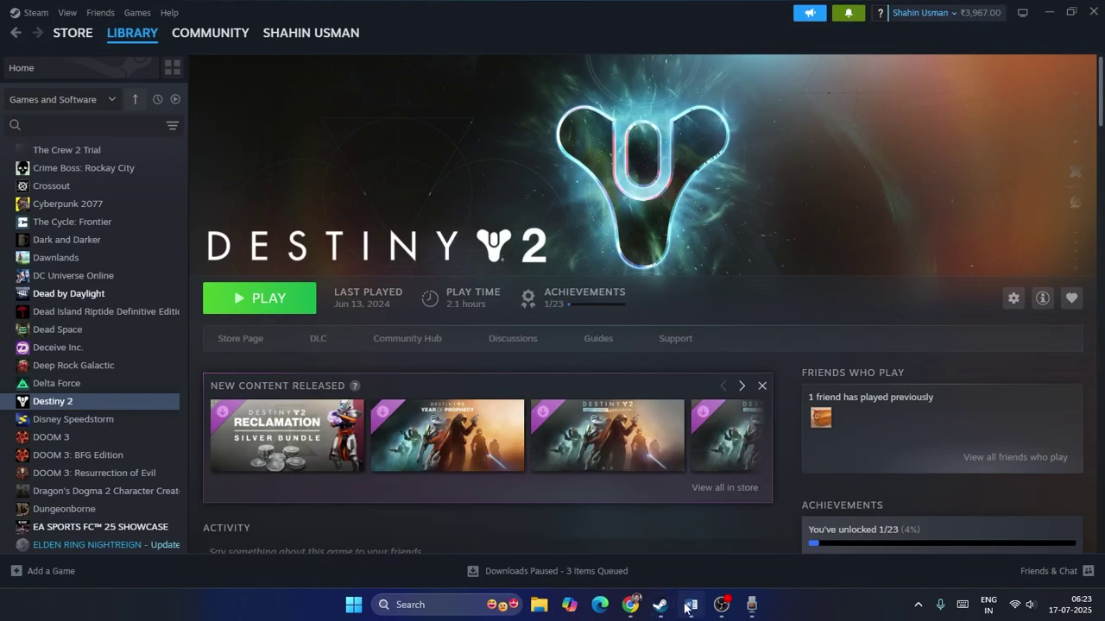
scroll(452, 222, down, 1)
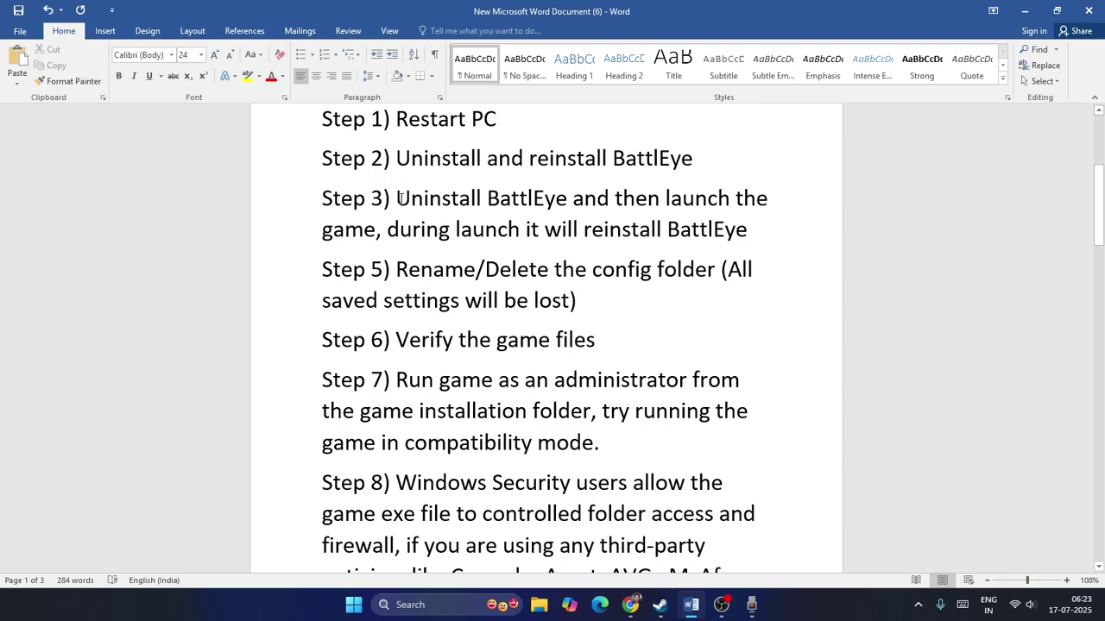
drag(397, 198, 762, 239)
click(834, 234)
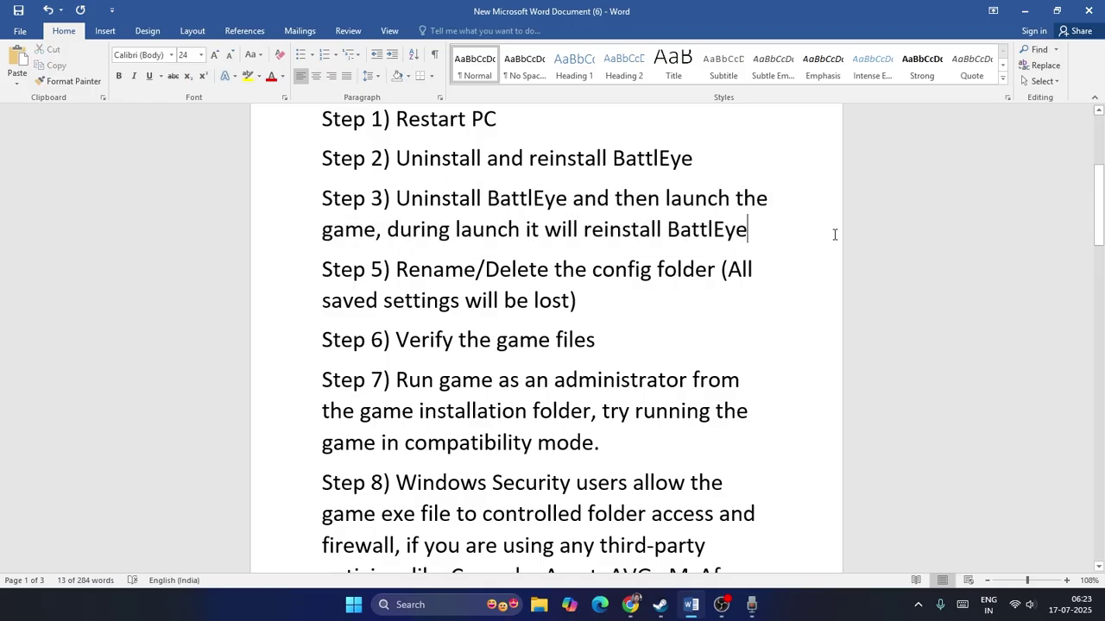
click(1025, 12)
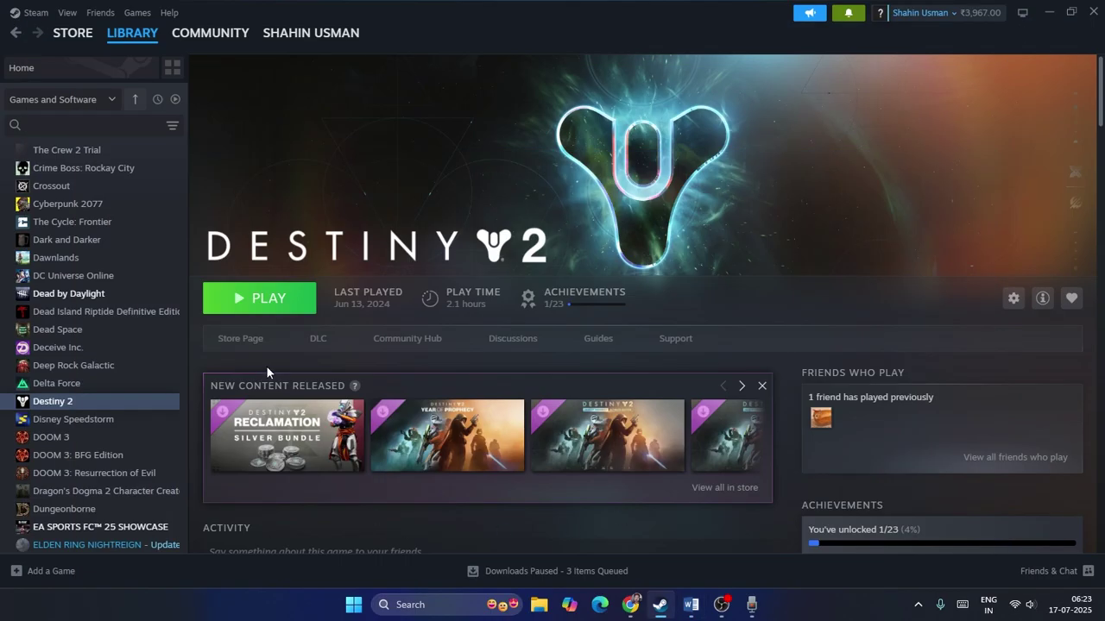
Run Uninstall_BattlEye as administrator from the battleye folder in Destiny 2's local files.
right_click(97, 410)
mouse_move(169, 490)
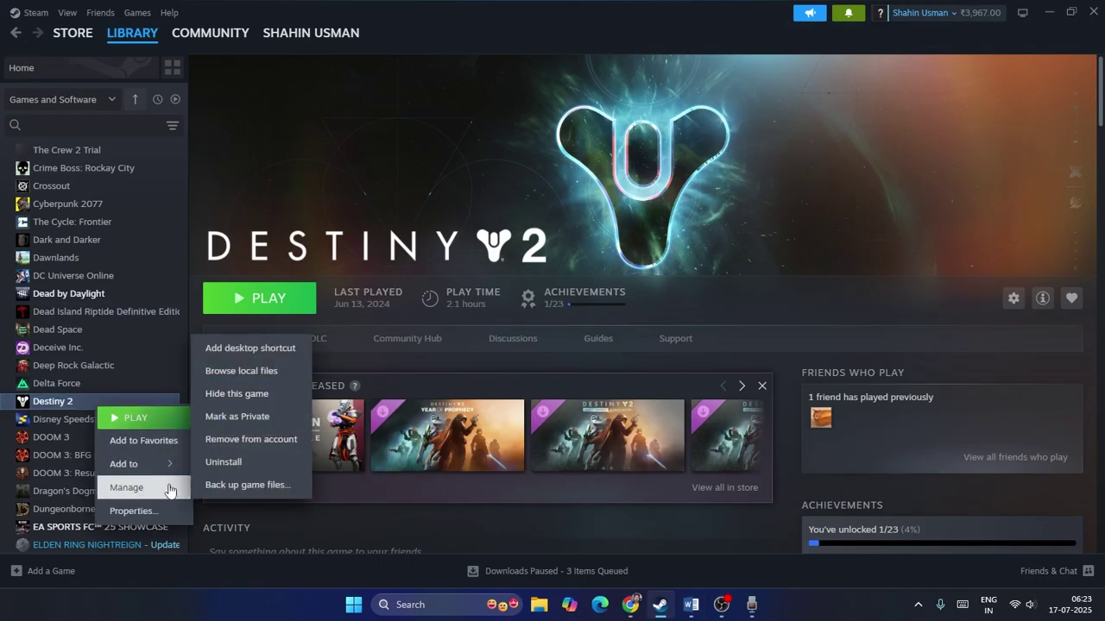
click(279, 372)
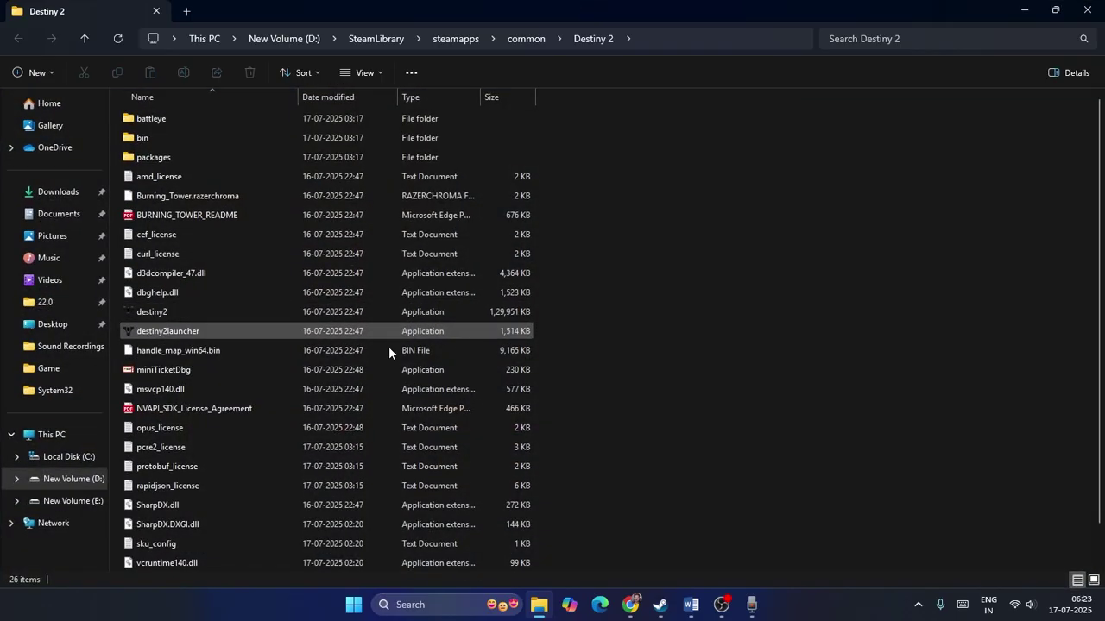
double_click(150, 120)
right_click(162, 293)
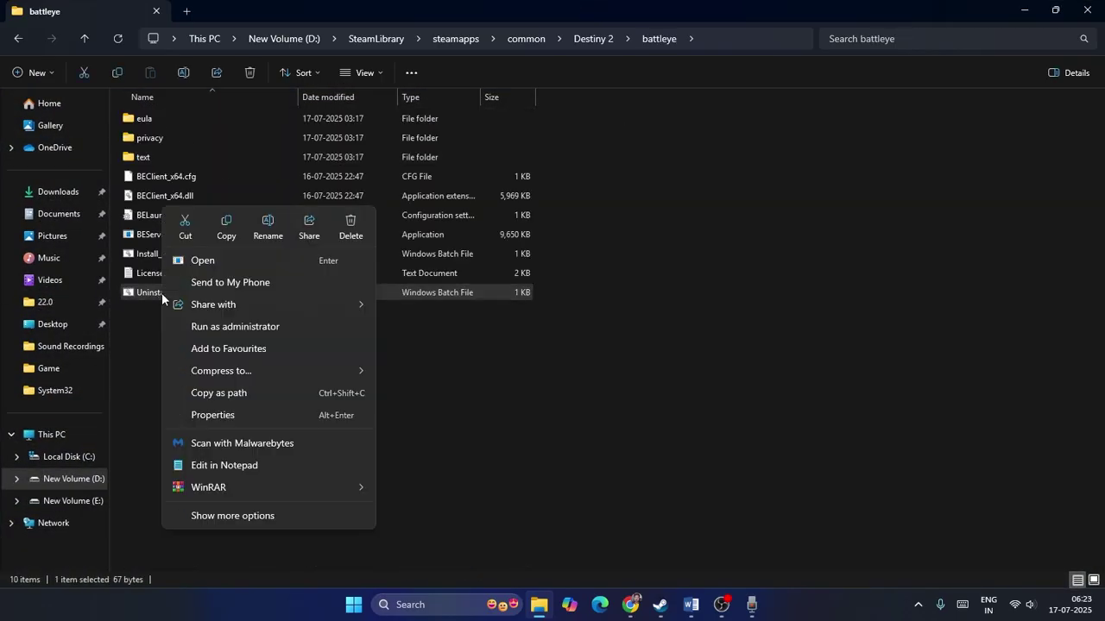
click(226, 325)
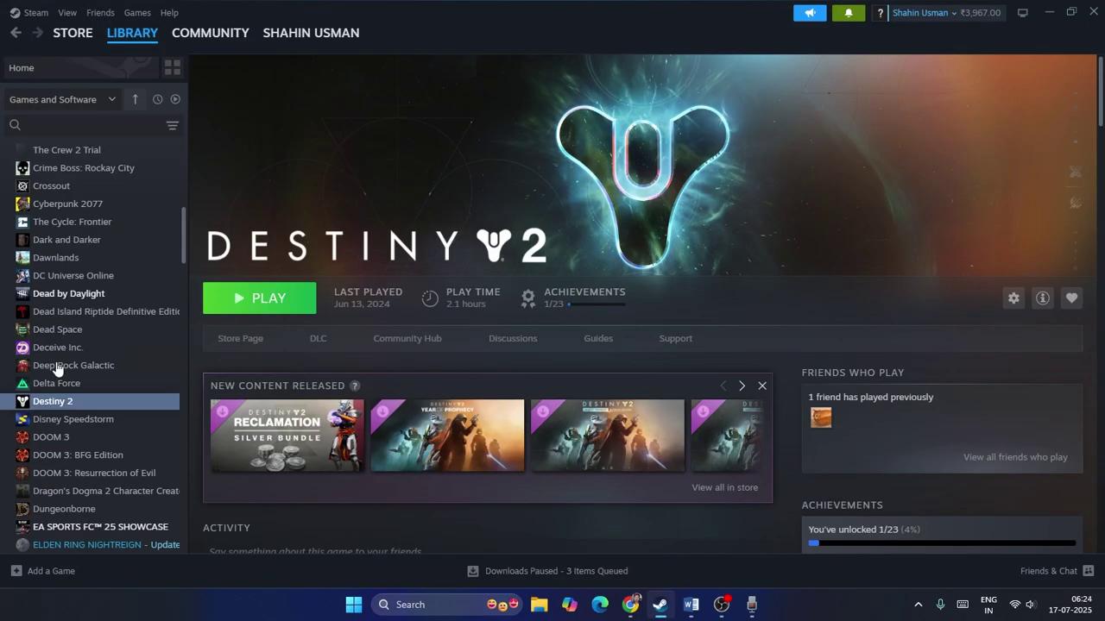
Launch Destiny 2 from Steam and install BattlEye through its launcher, accepting the licence agreement and data-processing notice.
click(238, 302)
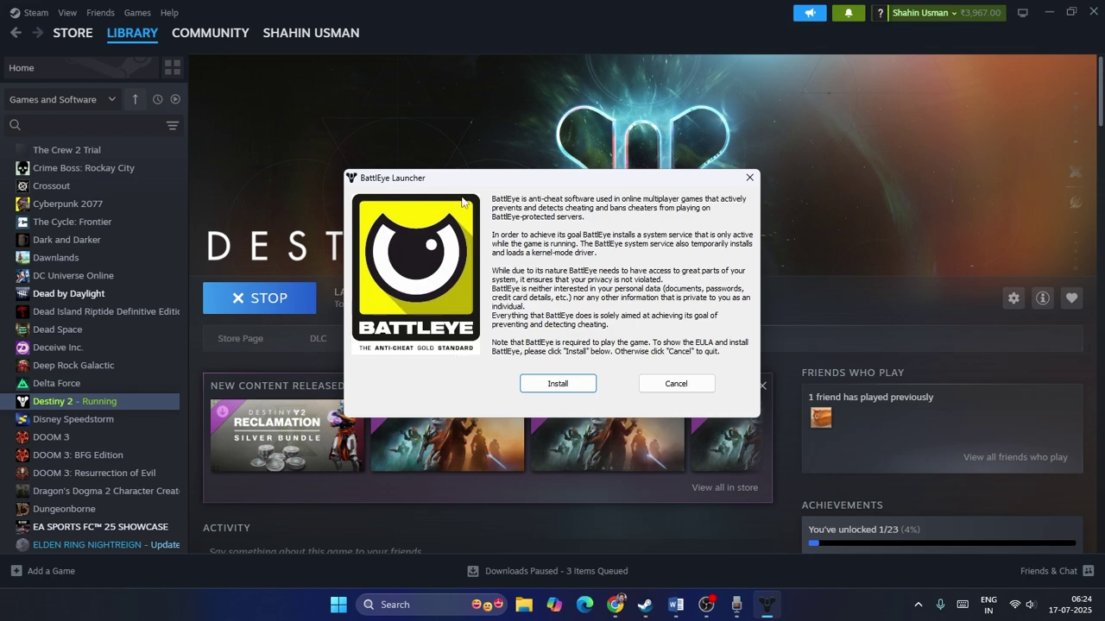
click(576, 390)
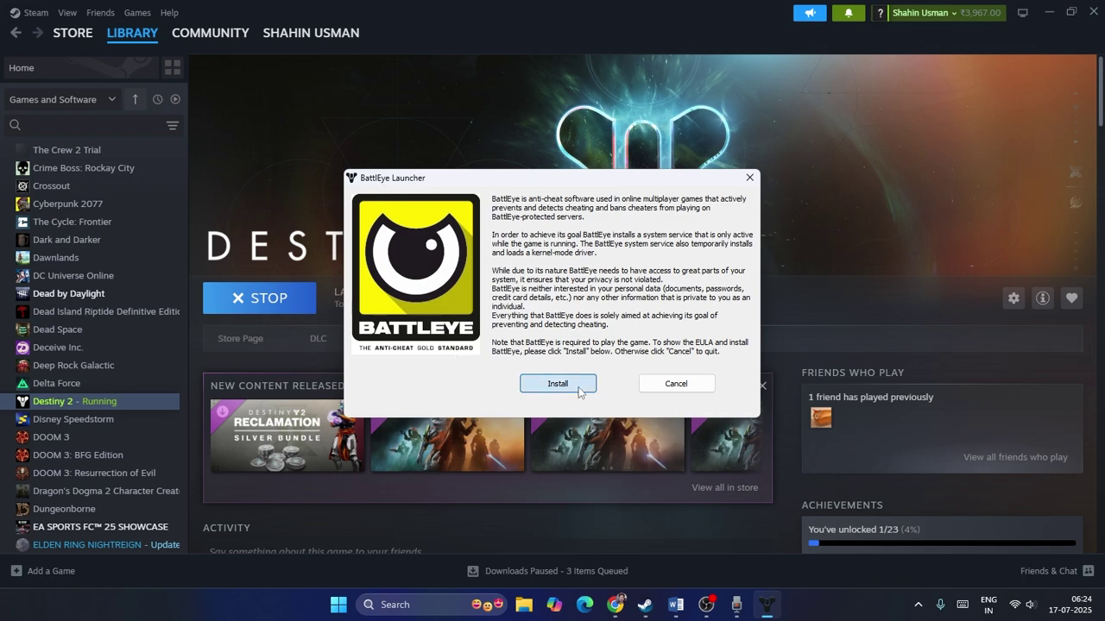
click(587, 477)
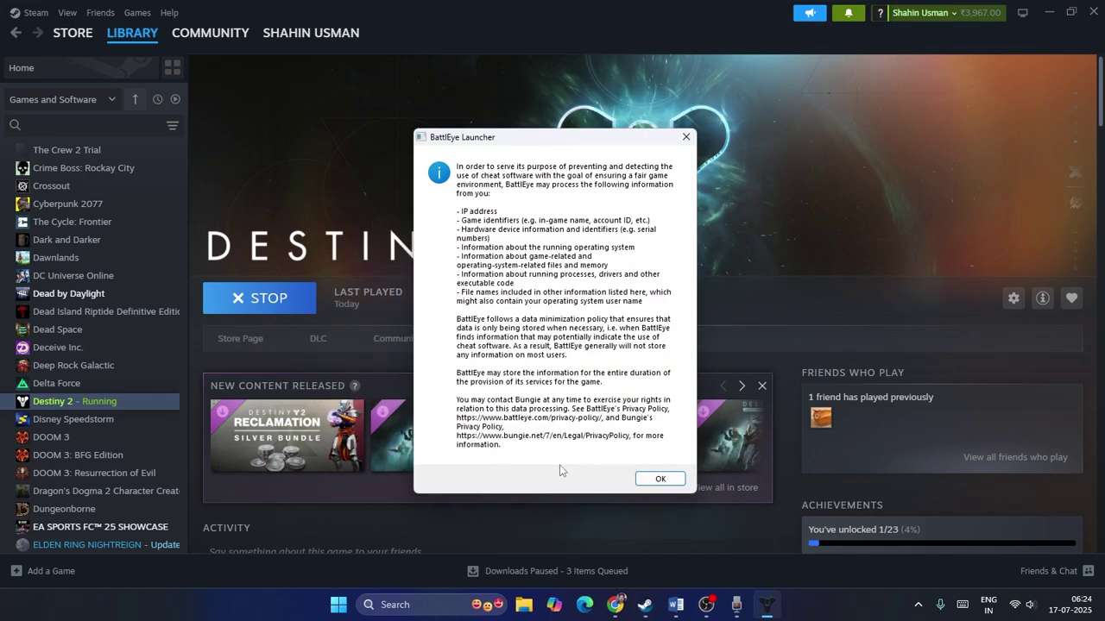
click(656, 479)
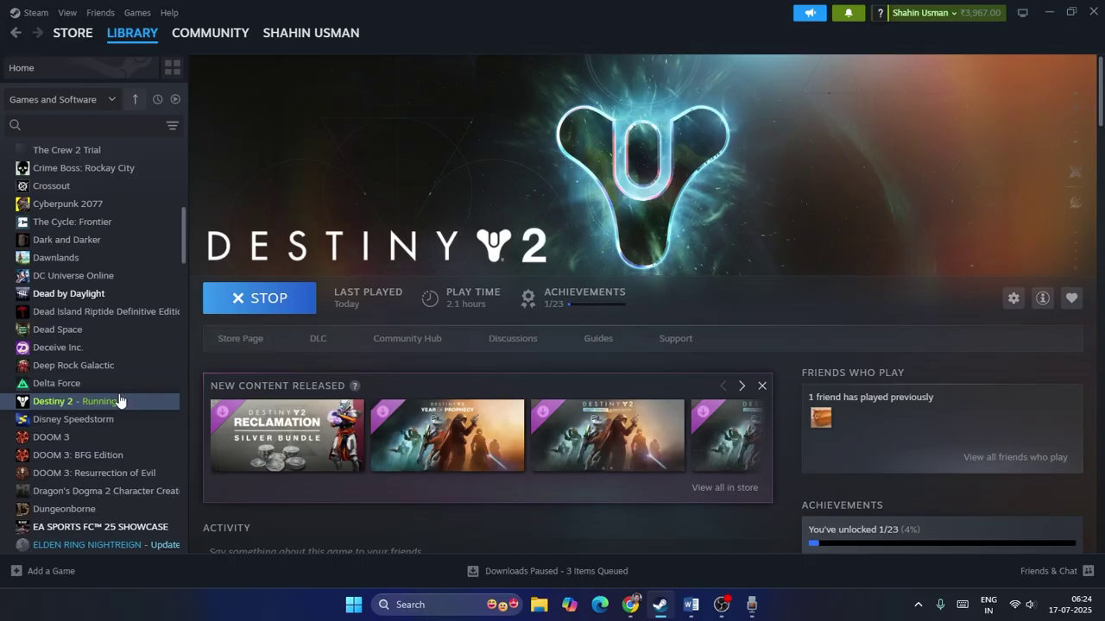
Stop the running Destiny 2 game from the Steam library and confirm exiting it.
right_click(118, 400)
click(164, 412)
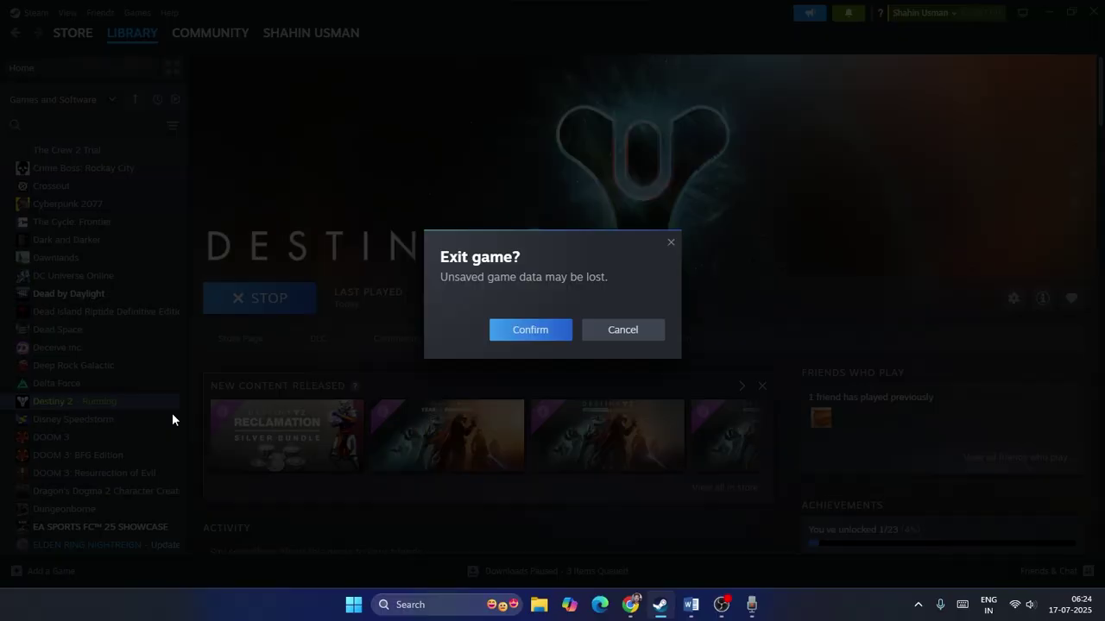
click(521, 329)
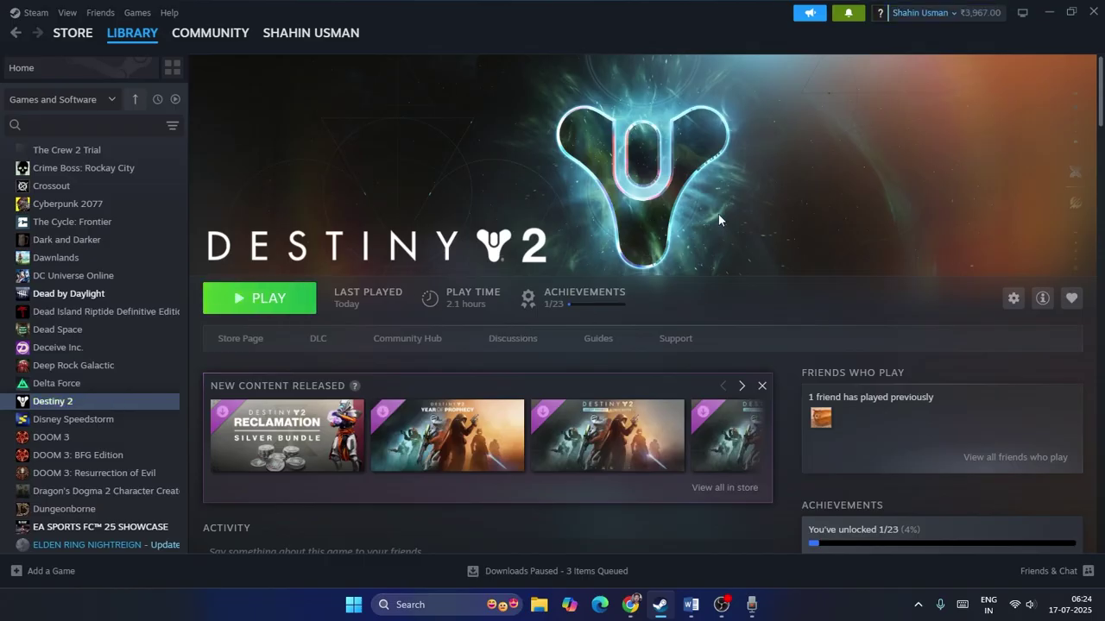
click(1049, 12)
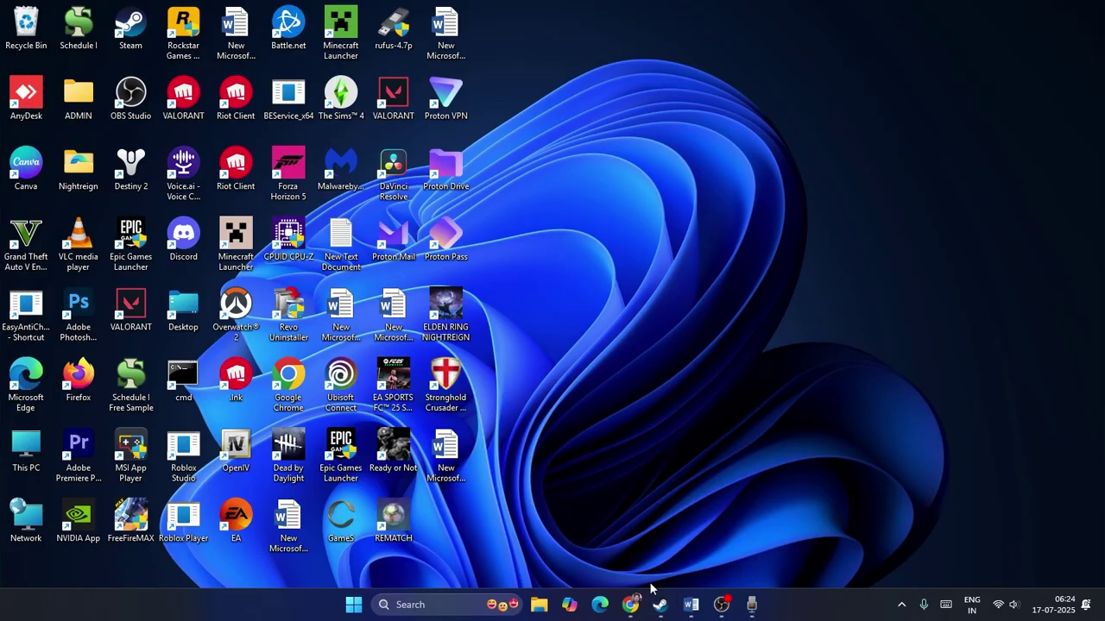
click(730, 608)
click(725, 607)
click(658, 614)
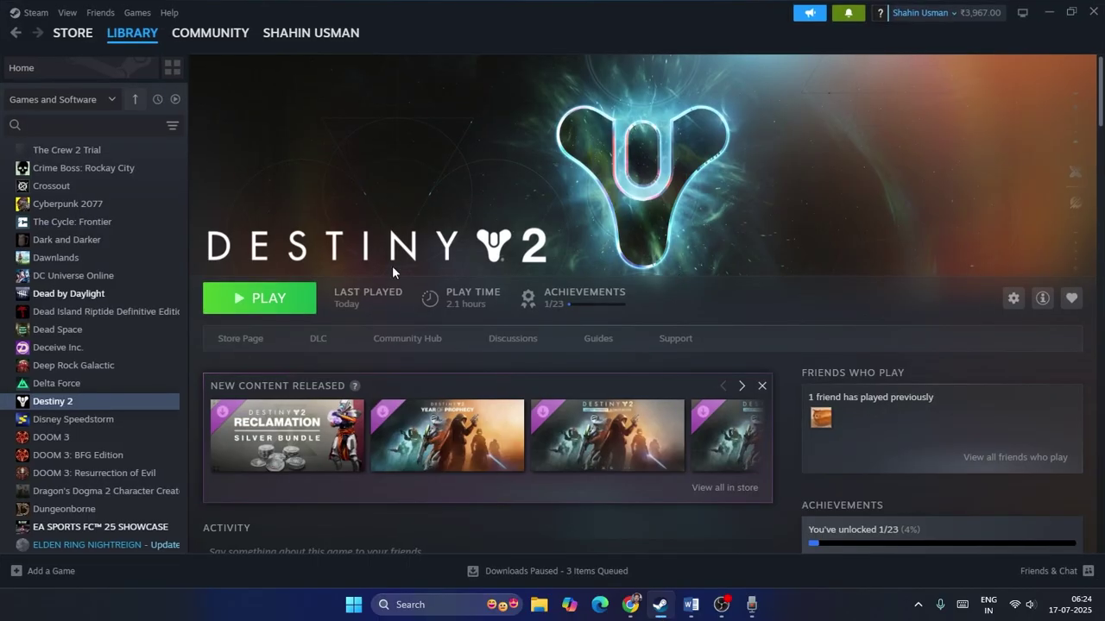
Switch to the Word document and review step 5 on renaming or deleting the config folder.
click(690, 604)
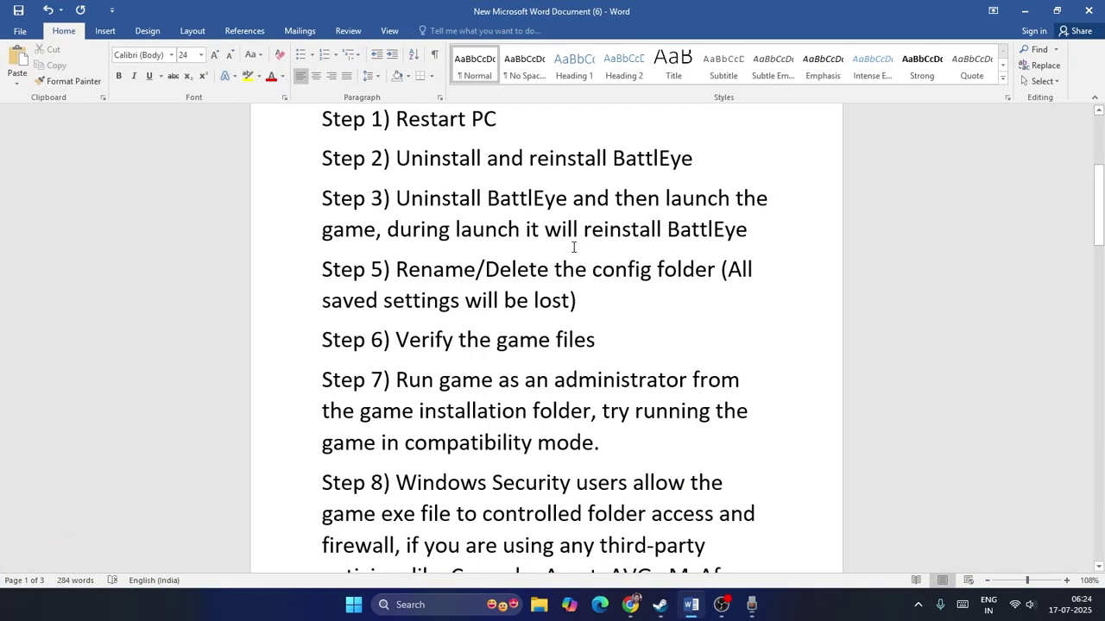
scroll(576, 242, down, 1)
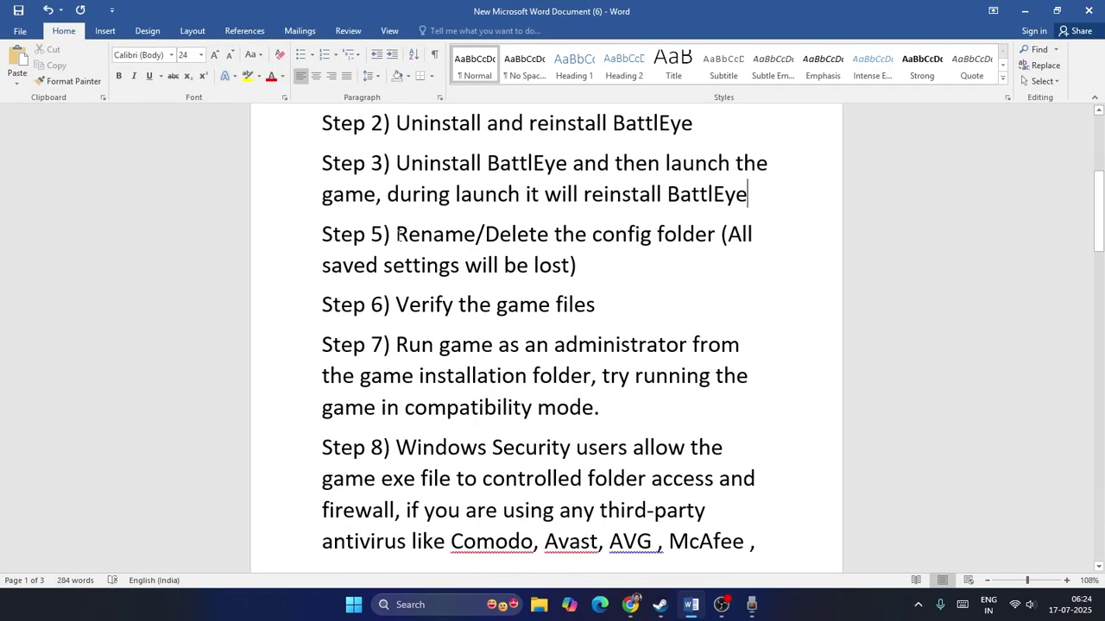
drag(396, 235, 710, 234)
click(569, 265)
drag(569, 265, 551, 234)
click(616, 278)
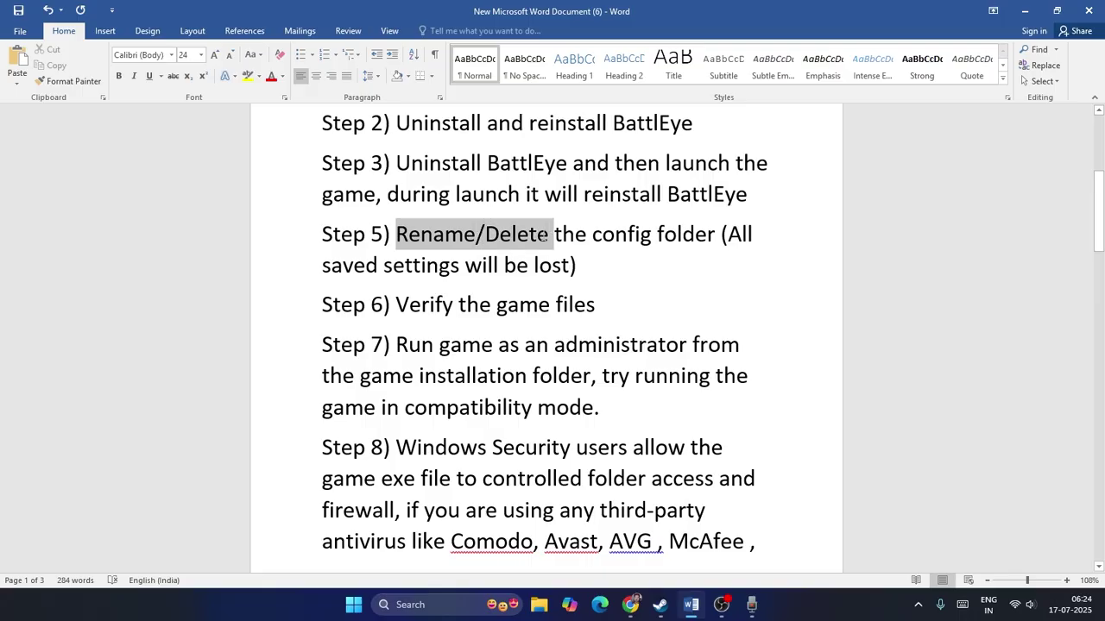
click(607, 265)
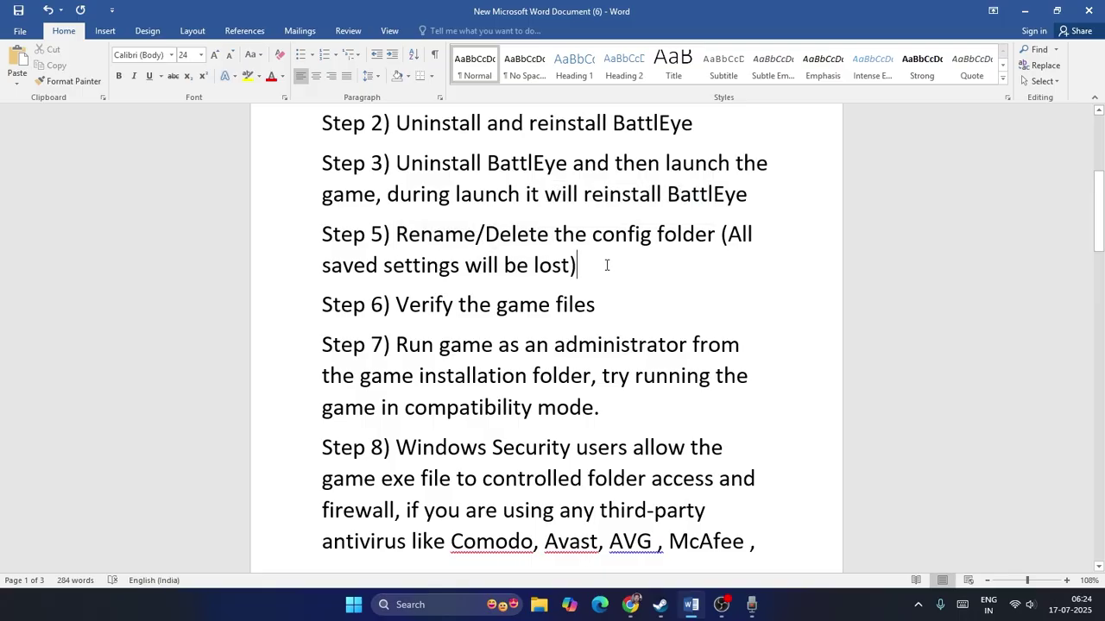
click(1023, 10)
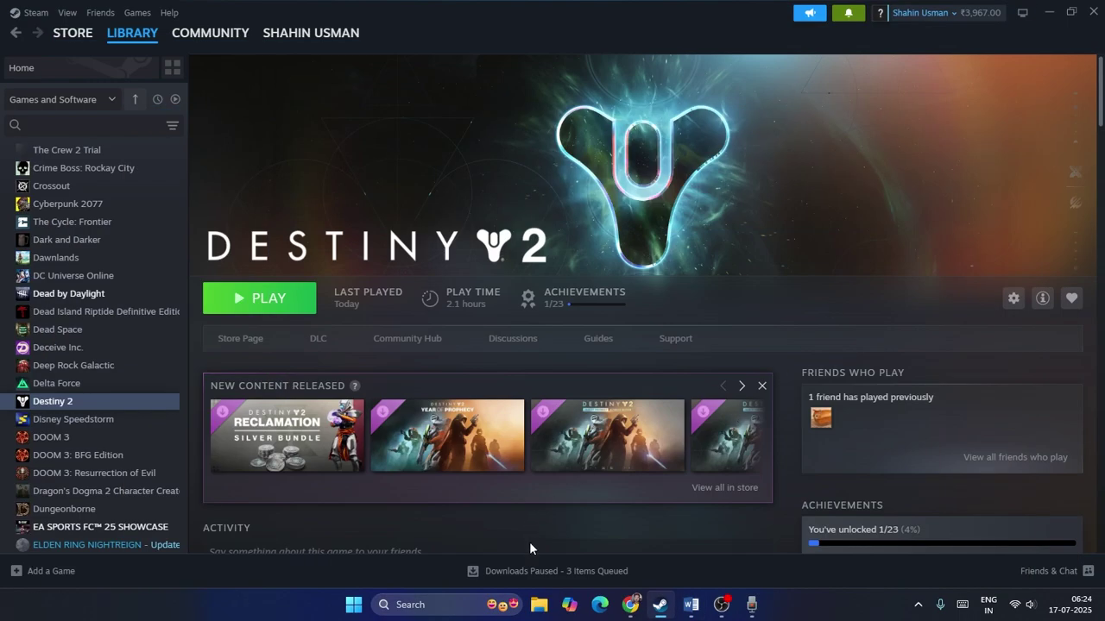
Look through the Roaming folder in C:\Users\ADMIN\AppData for Destiny 2's config folder and close the window.
click(538, 604)
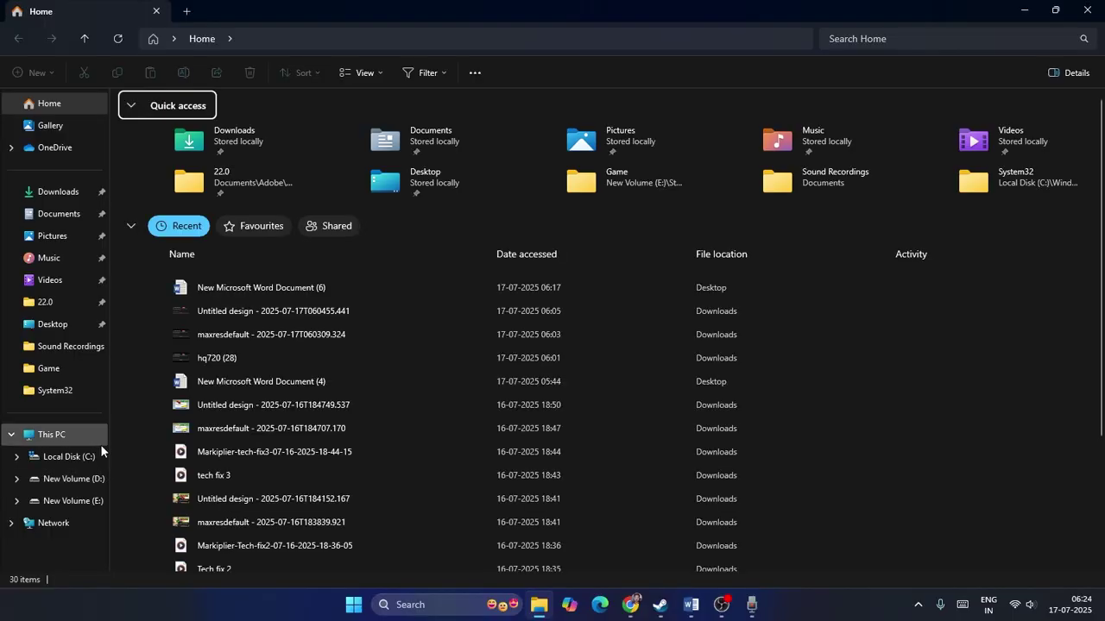
click(100, 442)
double_click(244, 136)
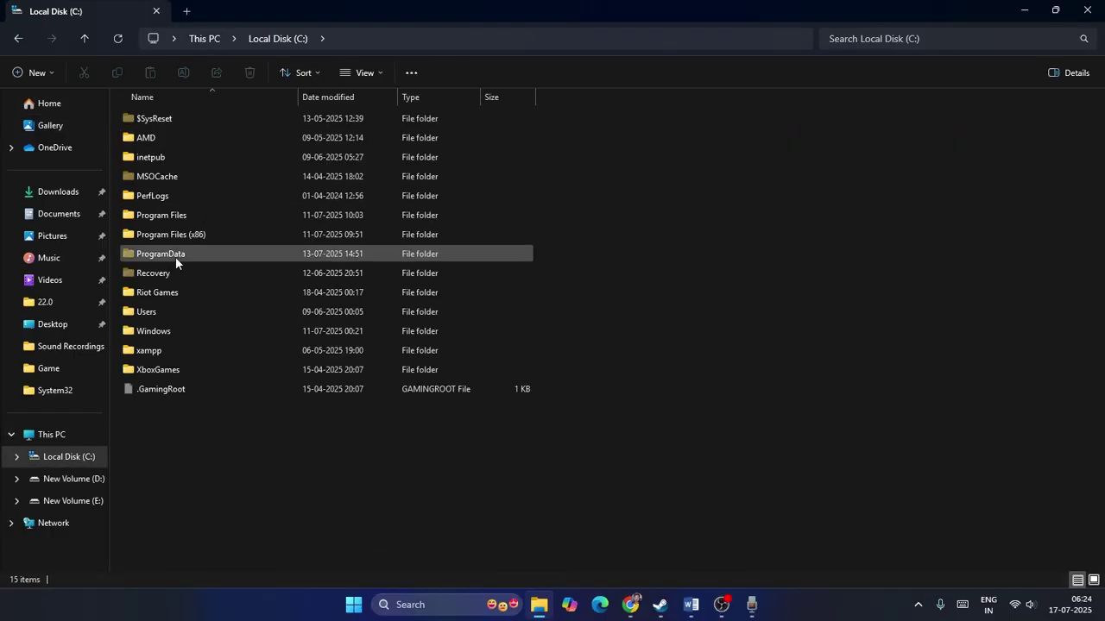
double_click(177, 316)
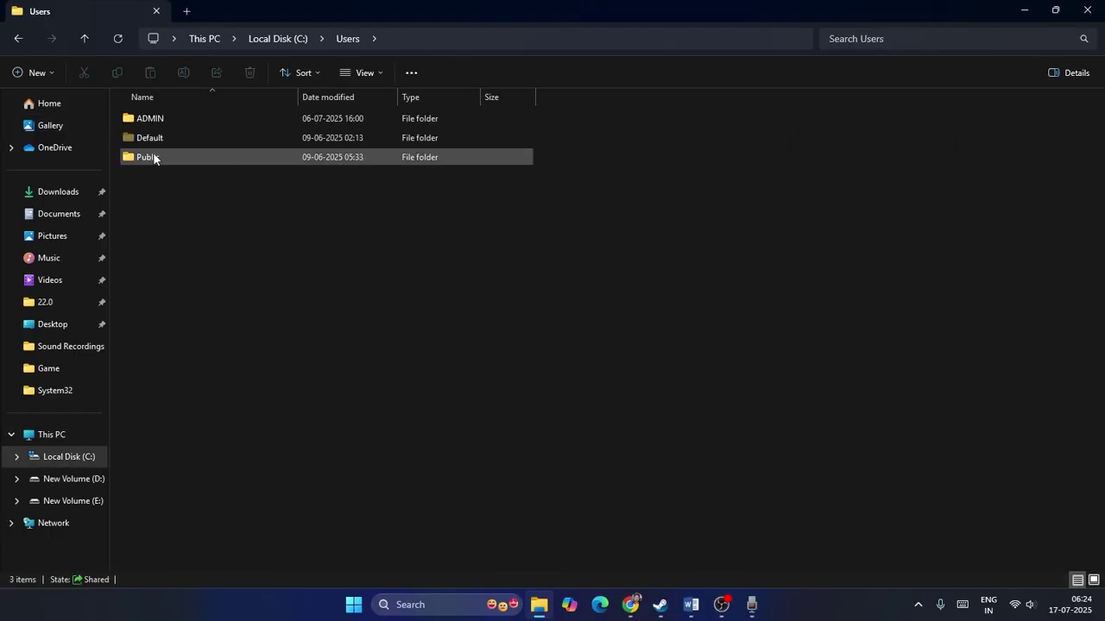
click(162, 122)
double_click(161, 122)
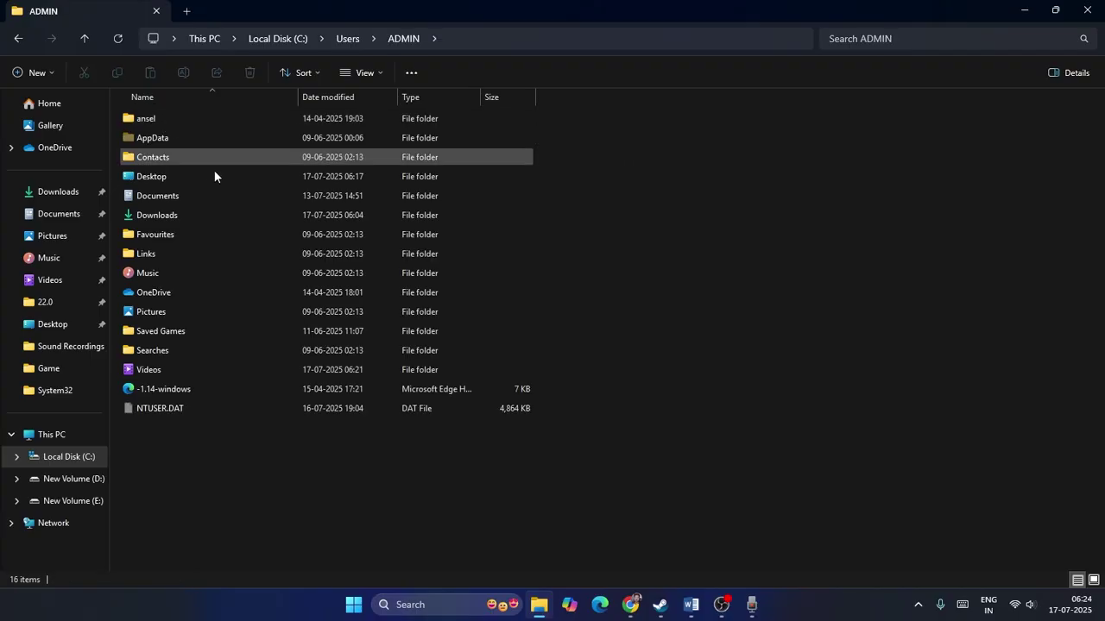
double_click(164, 140)
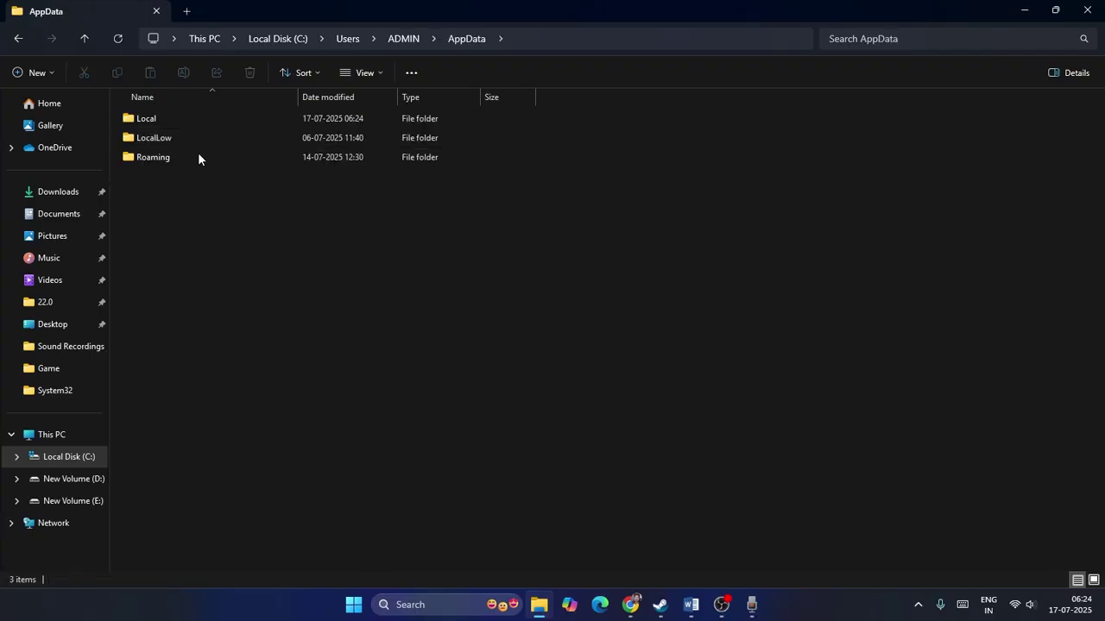
double_click(160, 156)
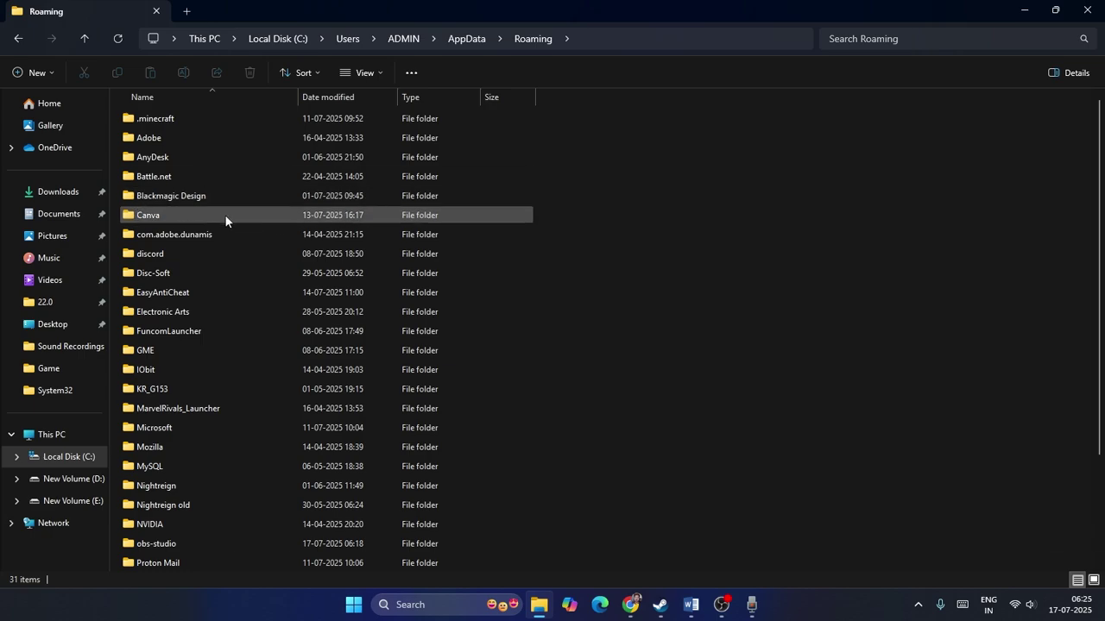
scroll(664, 294, down, 2)
scroll(665, 293, up, 2)
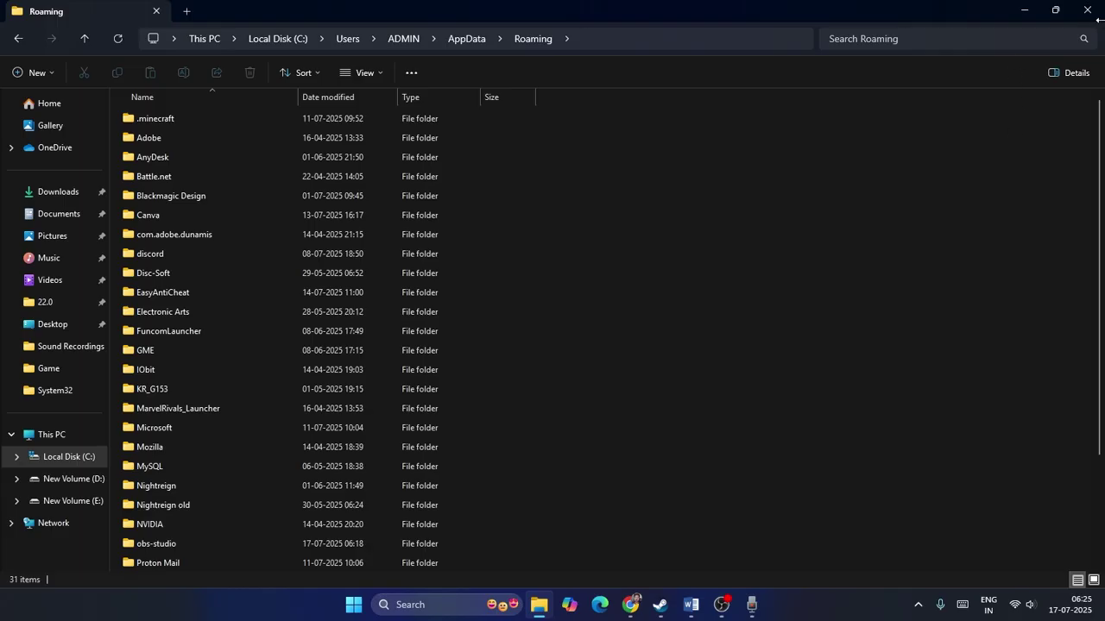
click(1087, 11)
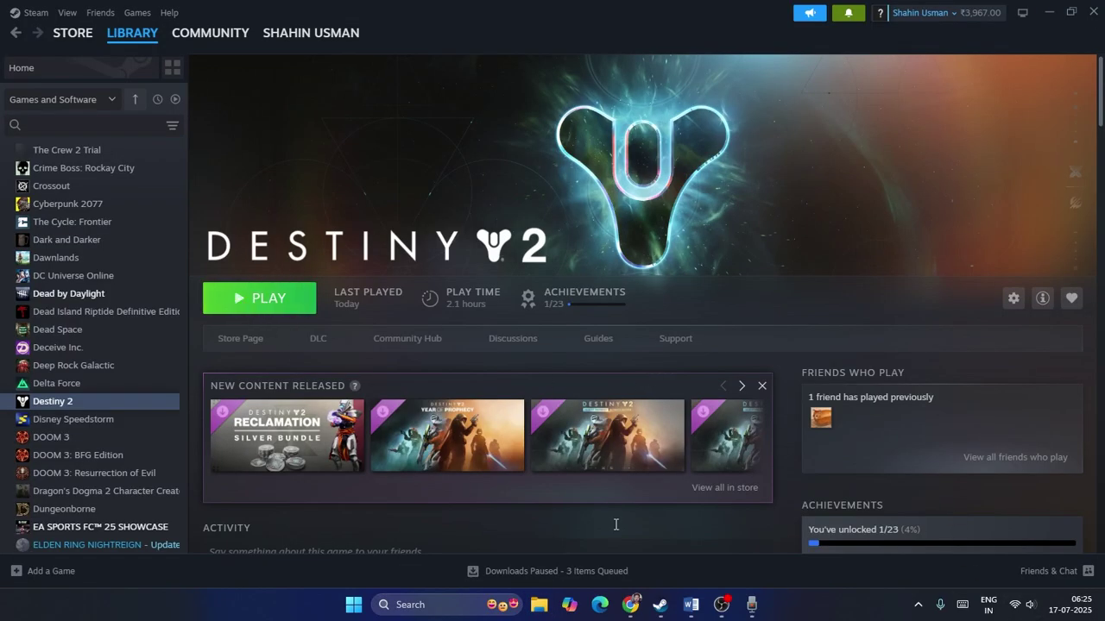
Launch Destiny 2 from Steam, allow it network access through Windows Firewall, and return to the desktop.
click(243, 300)
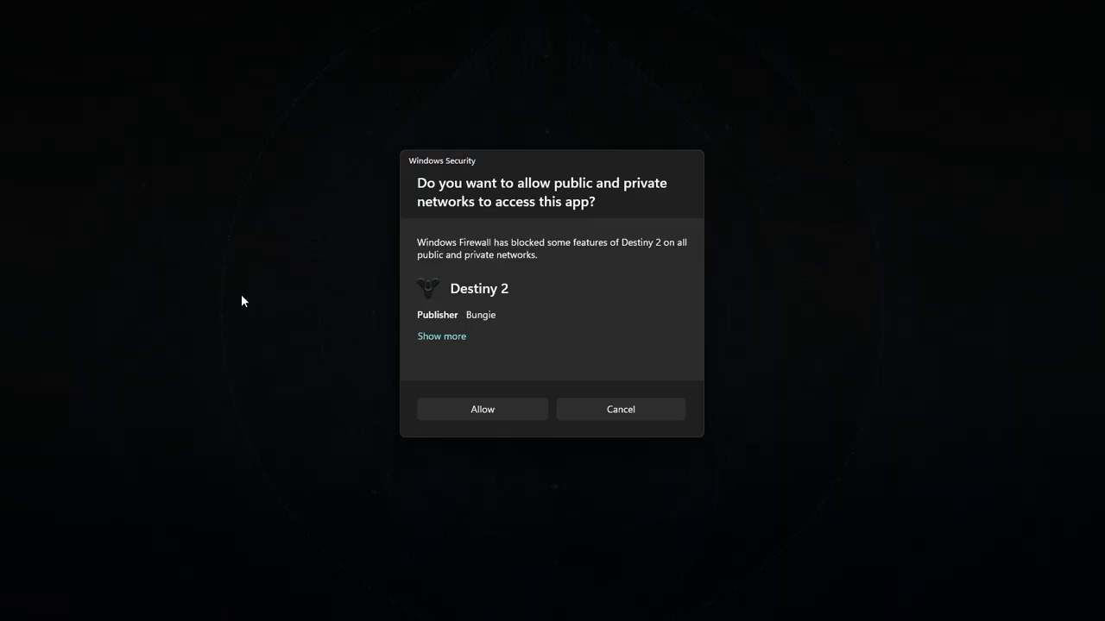
click(464, 411)
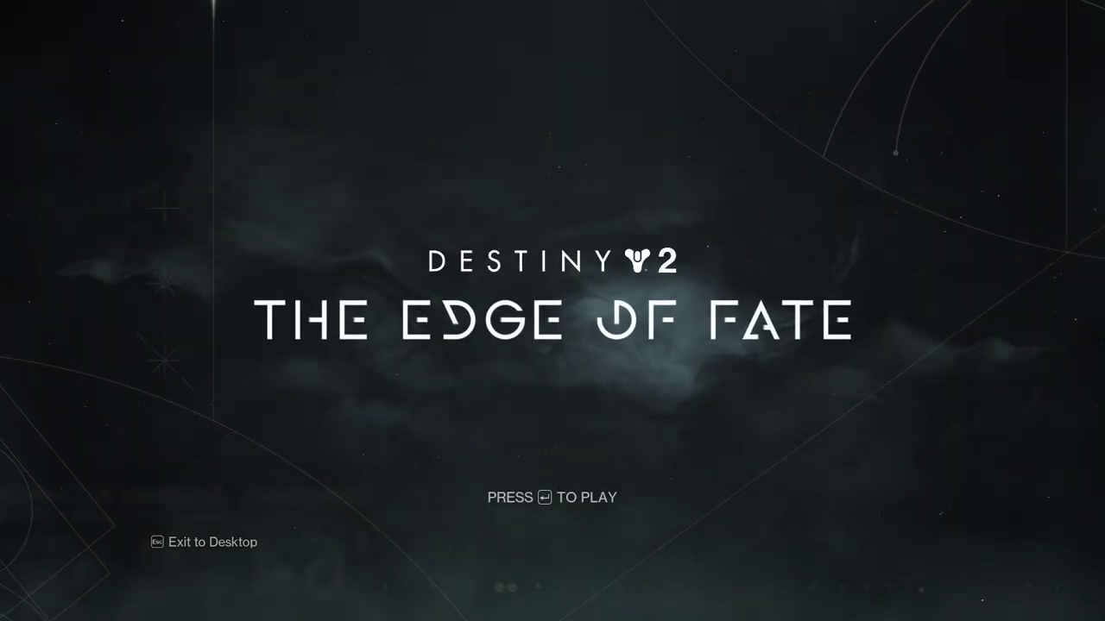
key(alt+Tab)
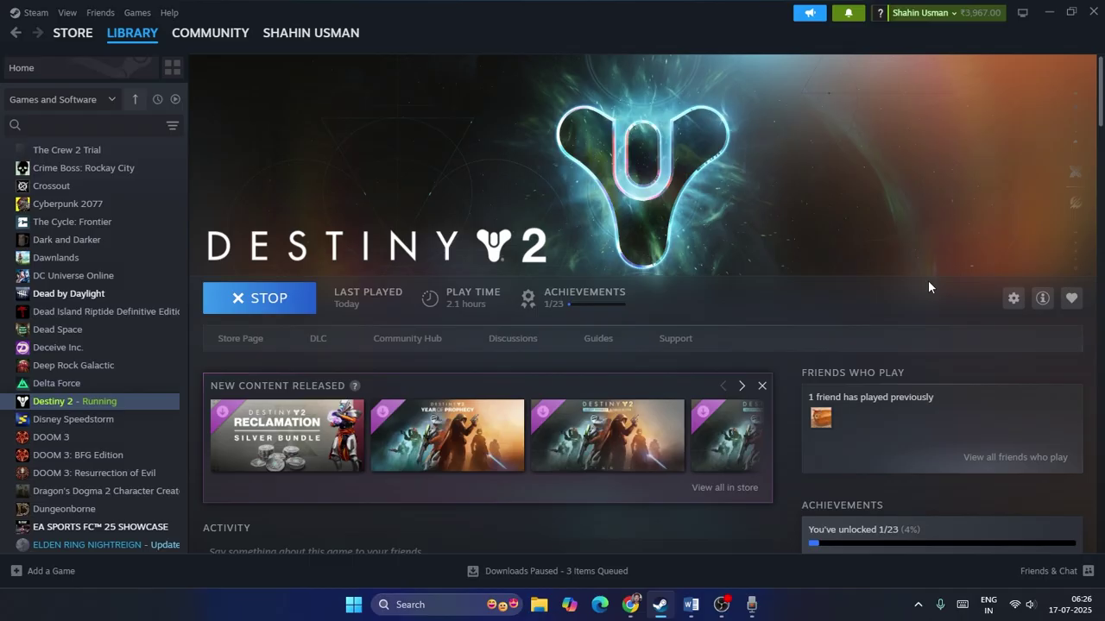
click(1048, 14)
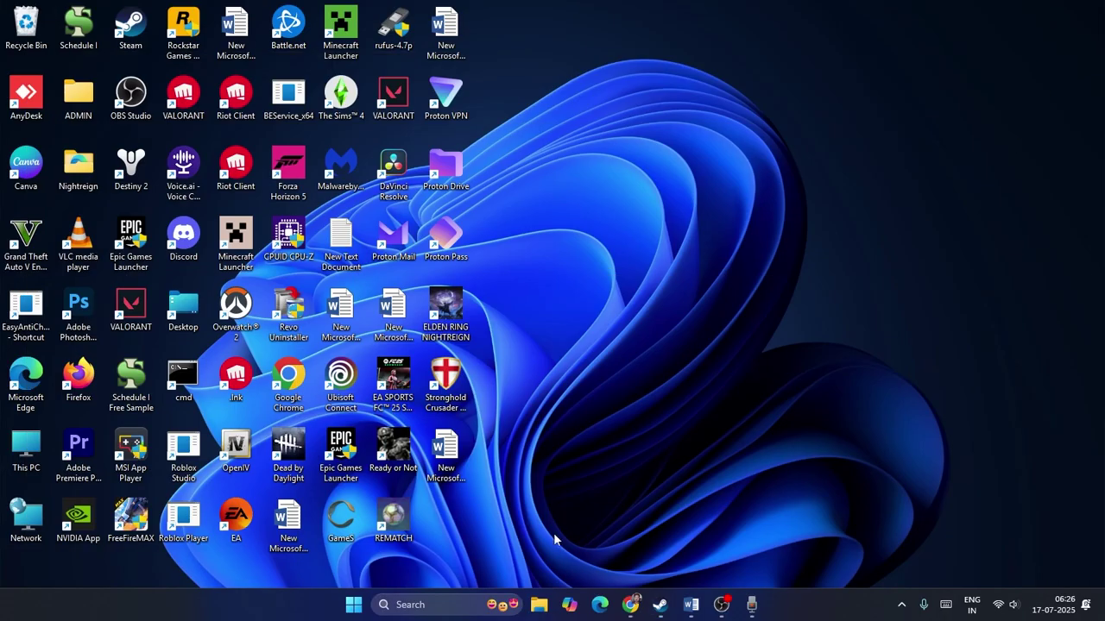
Open the C:\Users\ADMIN\AppData\Roaming folder in File Explorer.
click(538, 604)
click(86, 434)
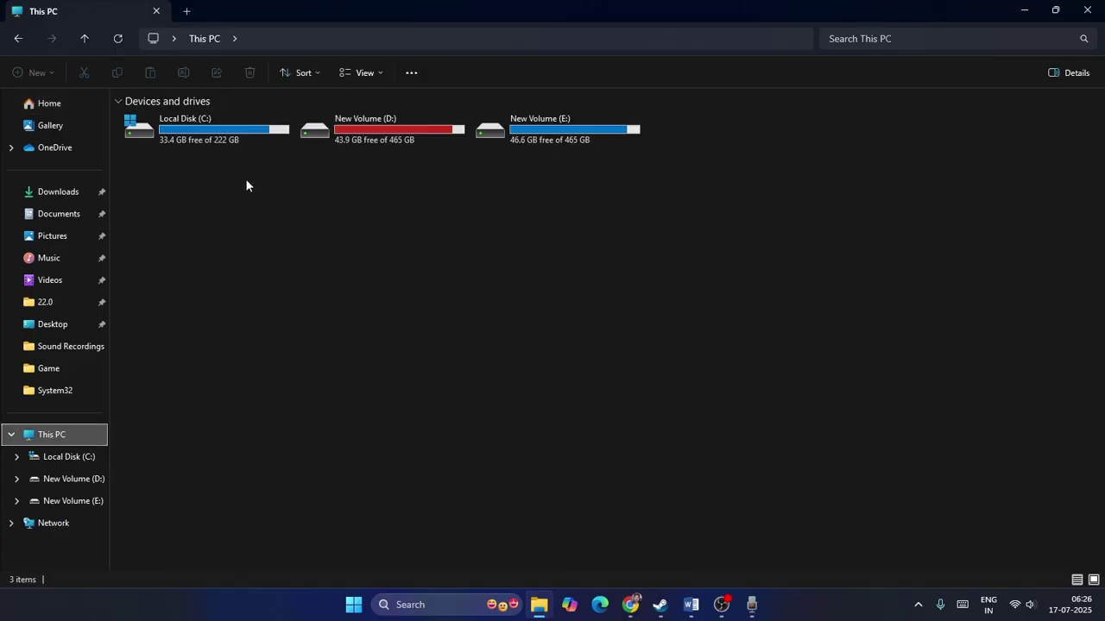
double_click(173, 130)
double_click(160, 312)
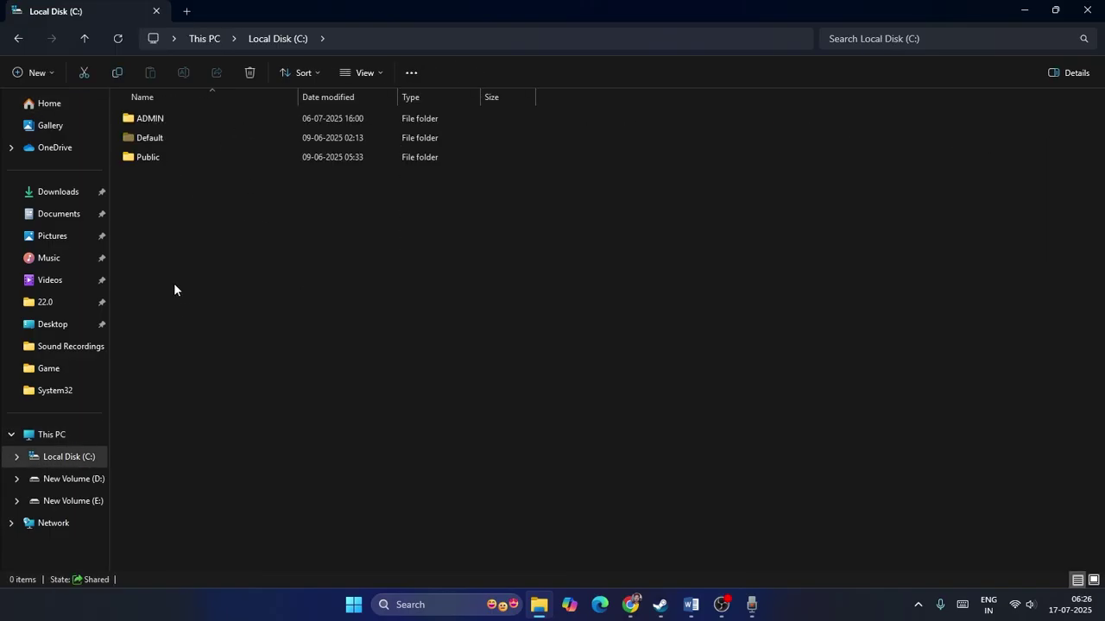
double_click(152, 124)
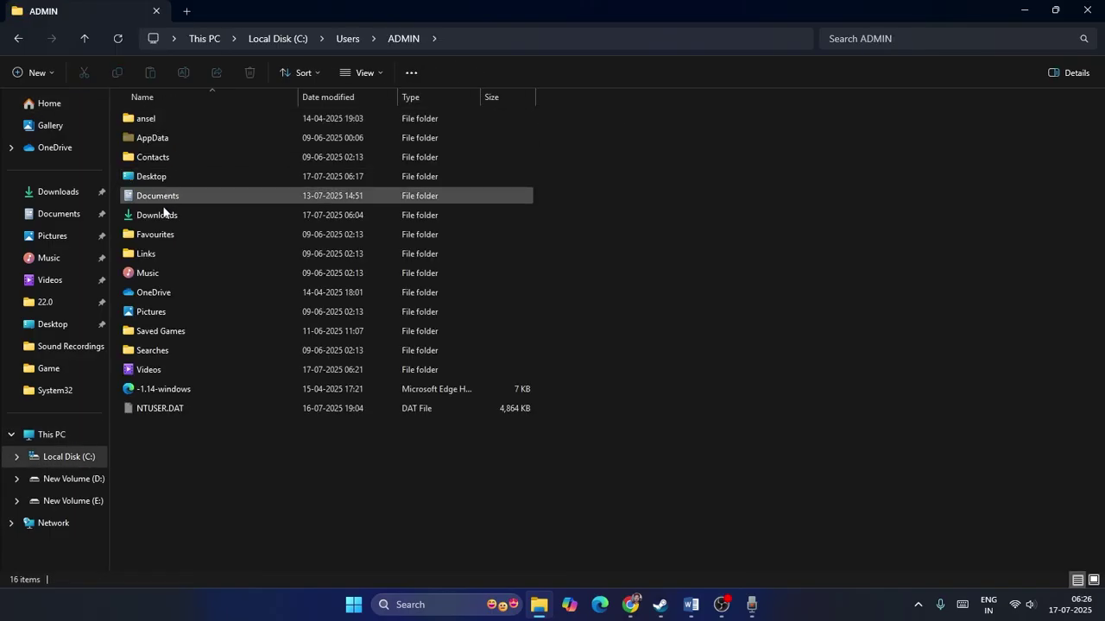
click(154, 137)
double_click(154, 137)
click(151, 157)
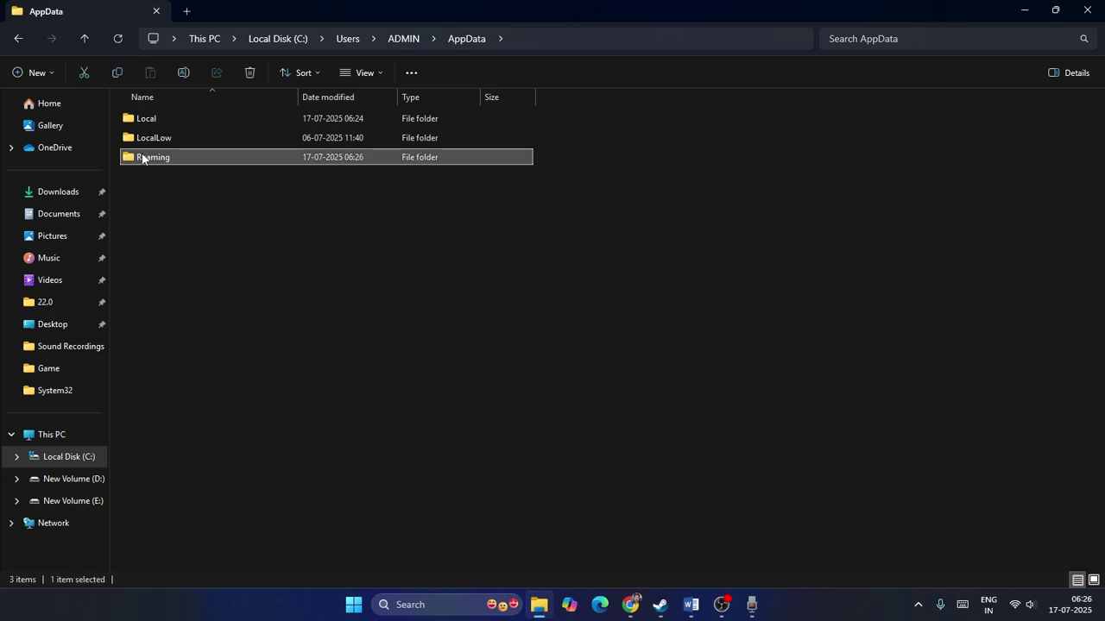
double_click(151, 157)
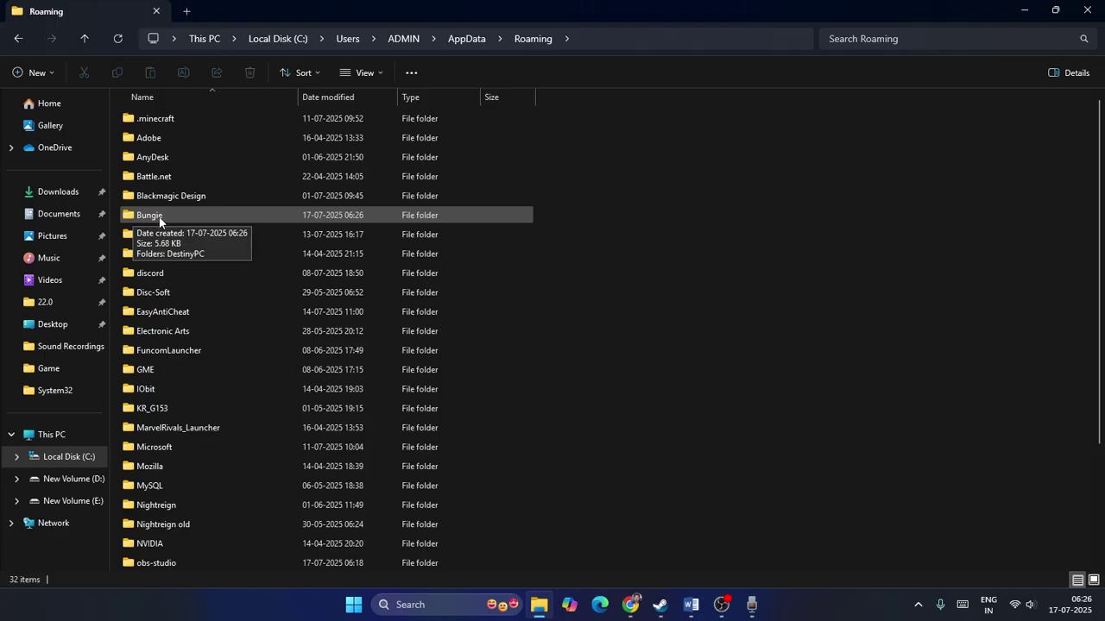
Check the config folder instruction in the Word document, rename the Bungie folder to Bungie_1, and close File Explorer.
click(691, 605)
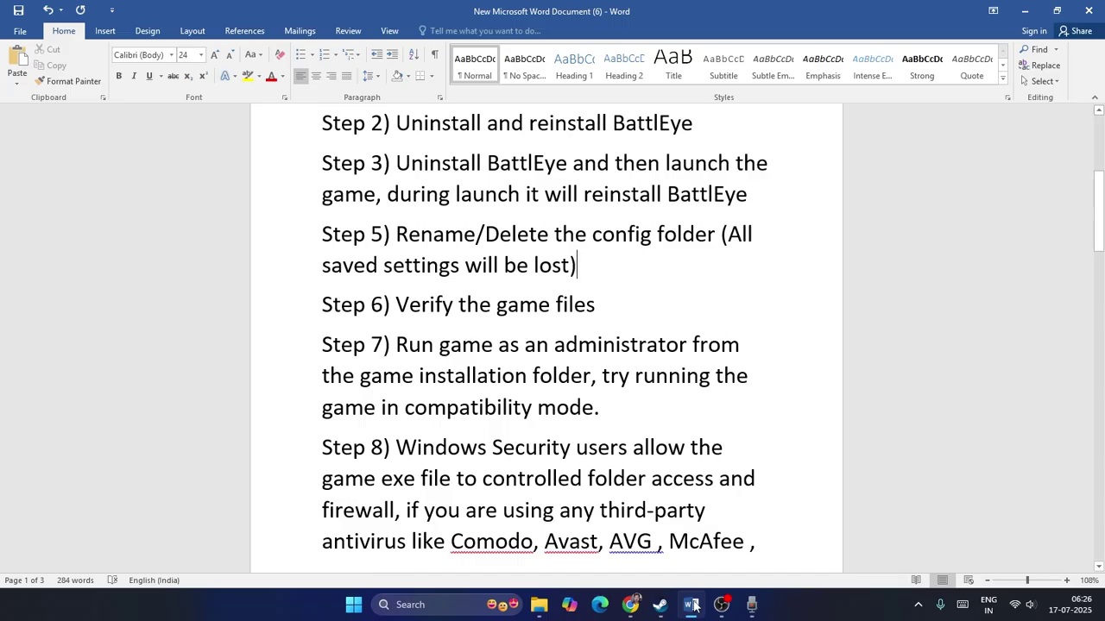
click(692, 605)
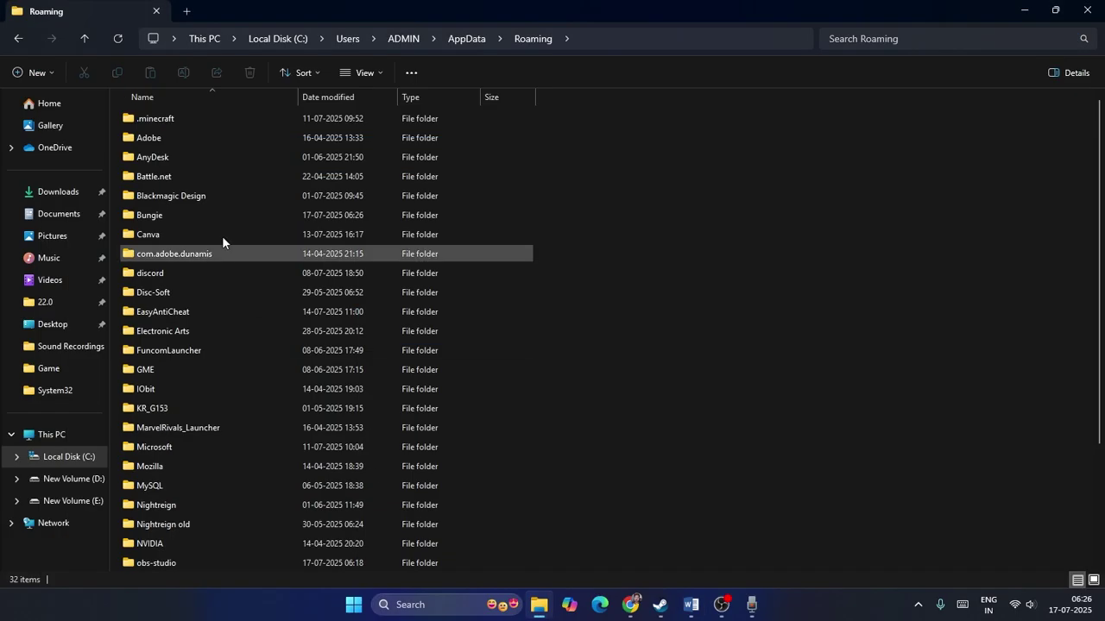
right_click(156, 220)
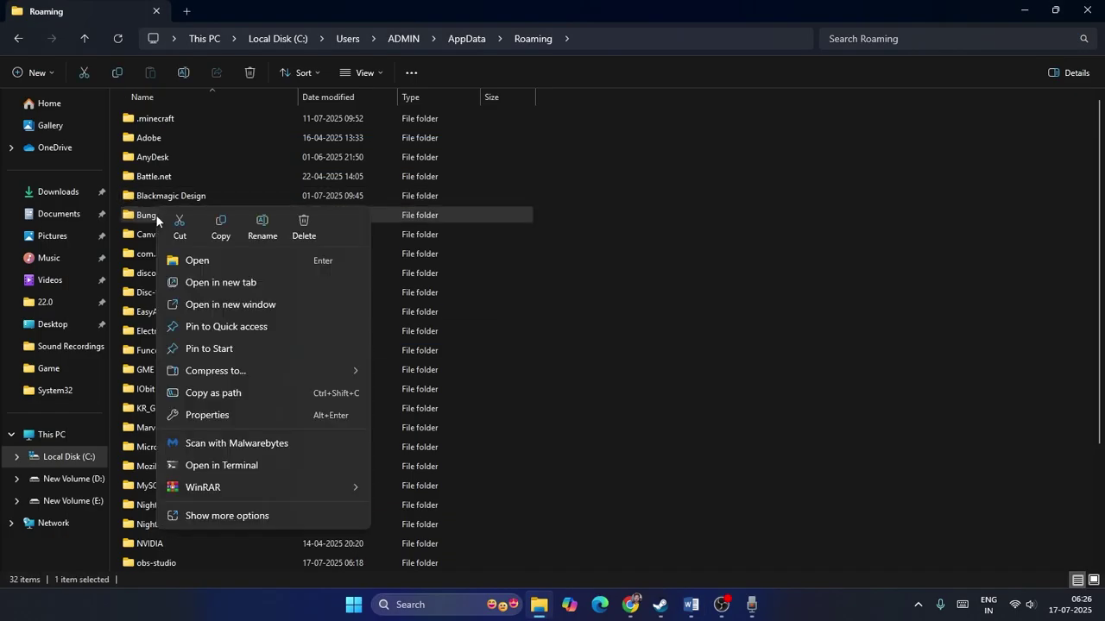
click(247, 519)
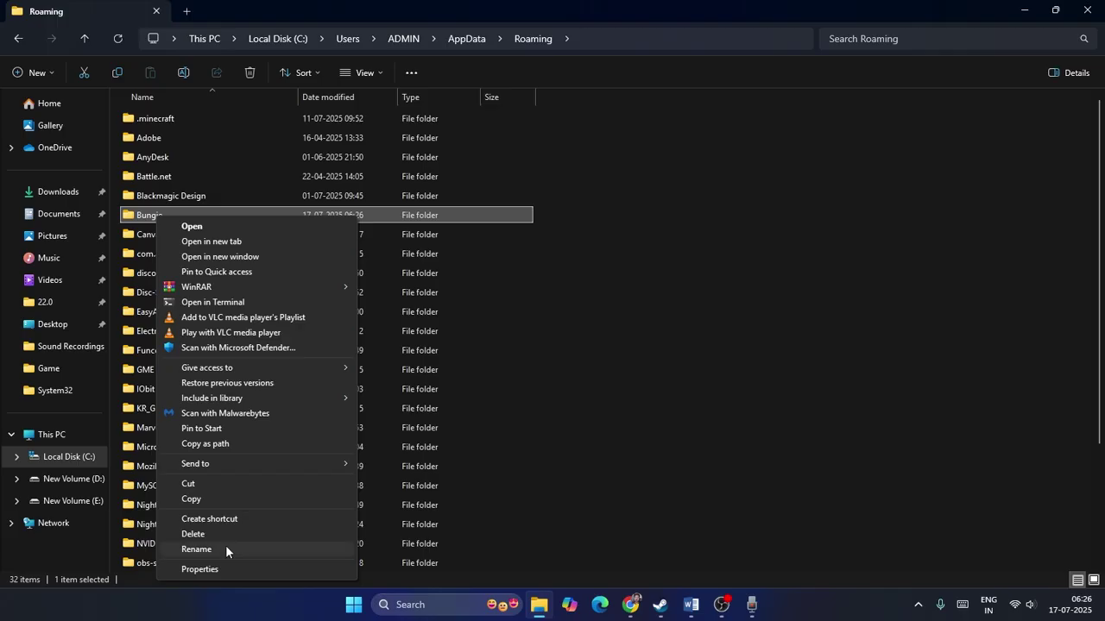
click(225, 545)
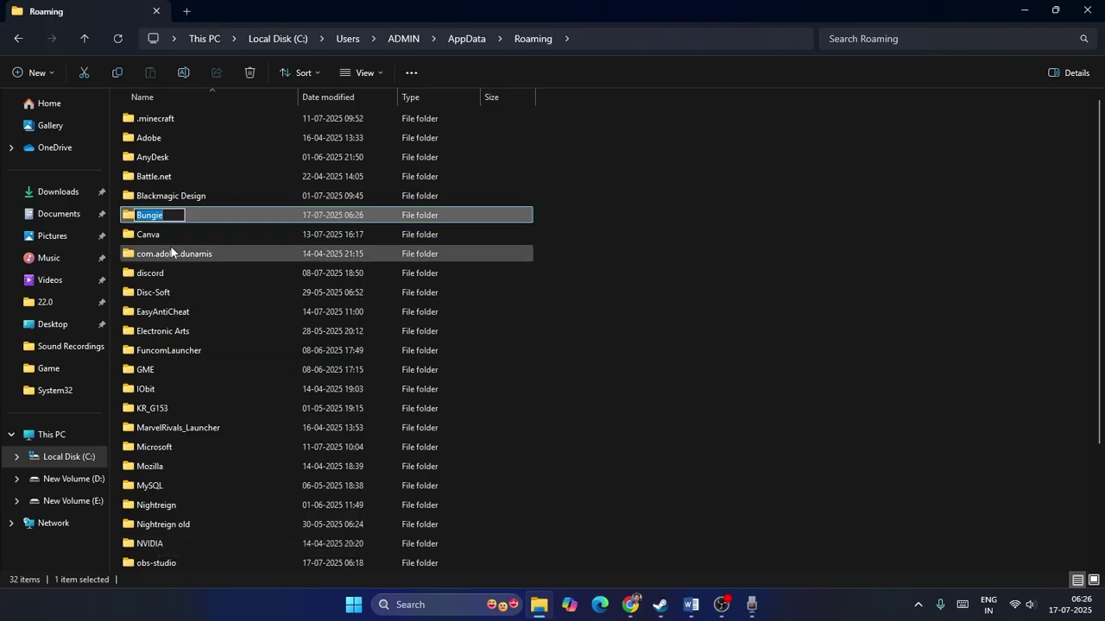
key(BackSpace)
key(BackSpace)
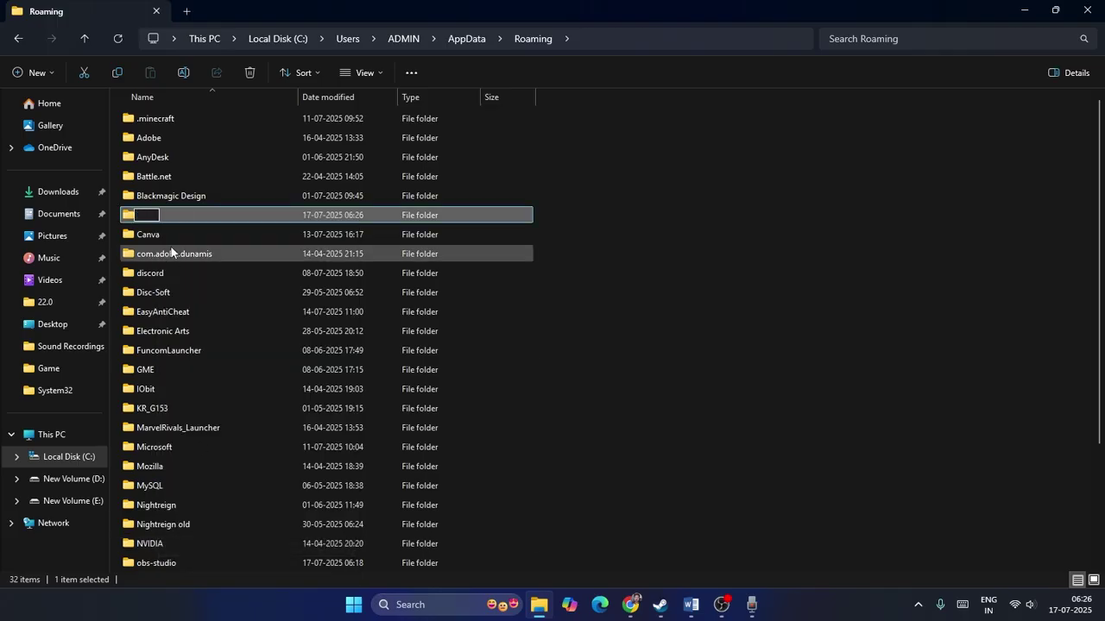
text(_)
text(Bungi)
click(714, 353)
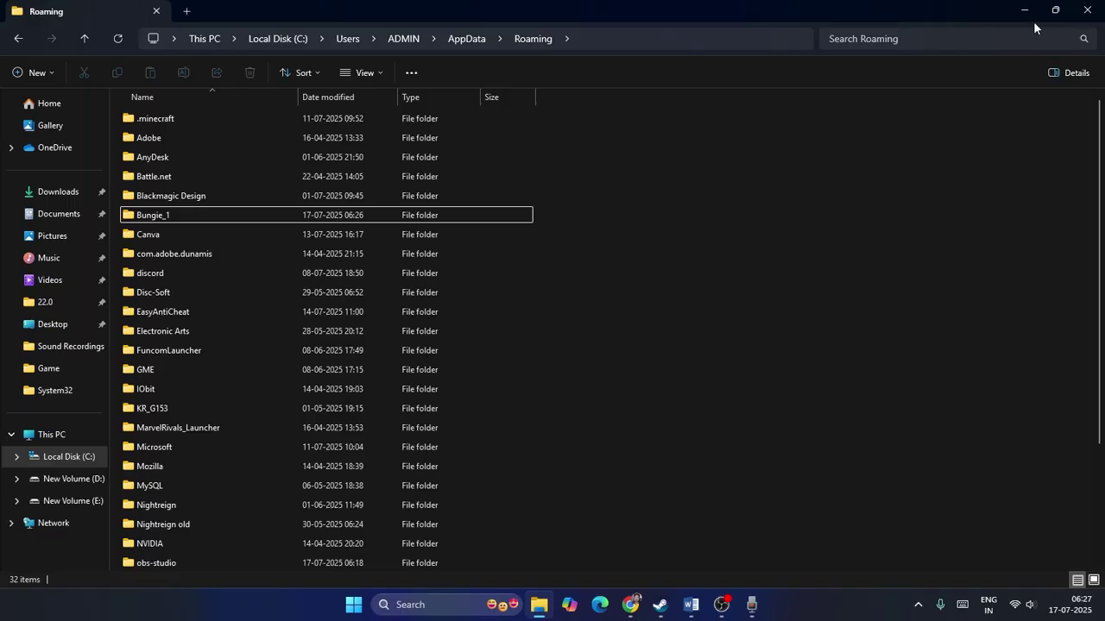
click(1086, 10)
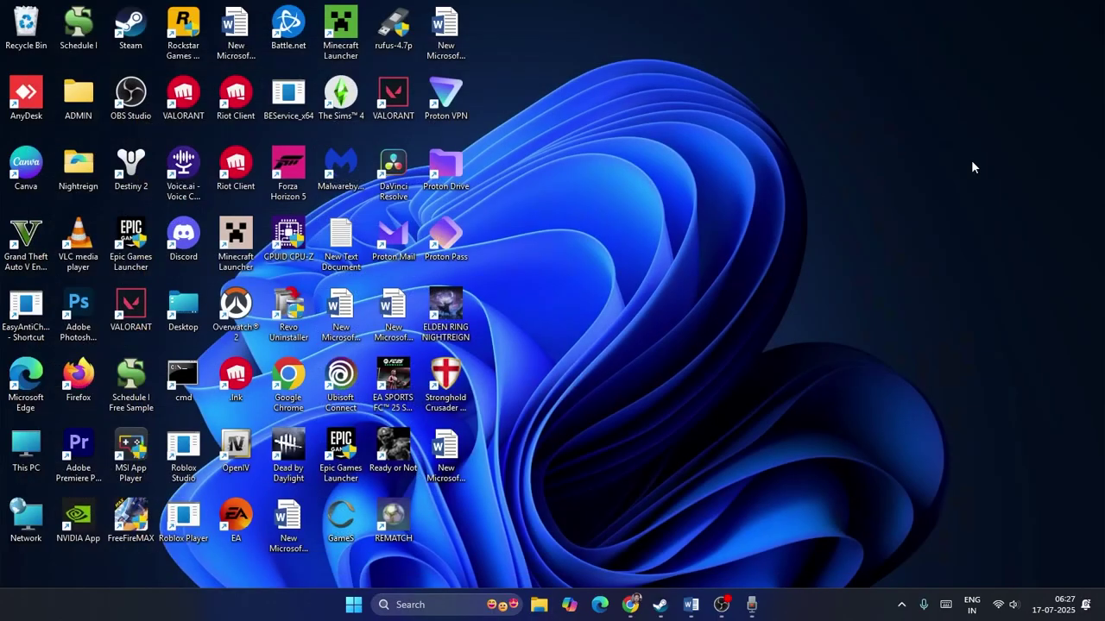
Switch to the Word document and review step 6 on verifying the game files.
click(691, 604)
scroll(697, 319, down, 1)
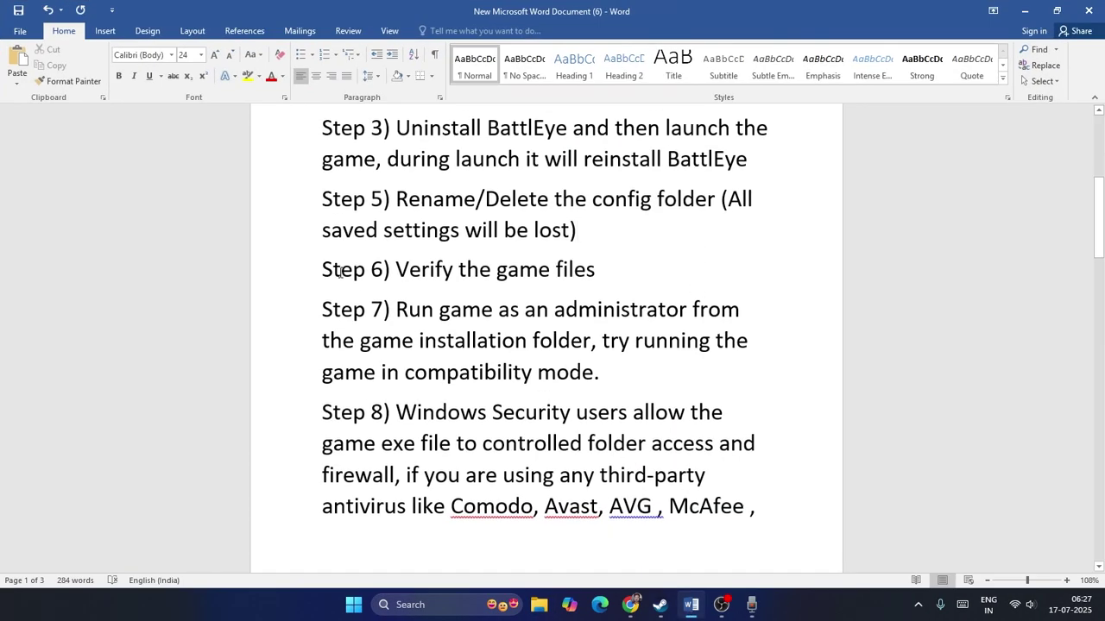
drag(322, 269, 604, 270)
click(598, 269)
Switch to Steam and view the file verification option in Destiny 2's Installed Files properties, closing the properties window when done.
click(661, 604)
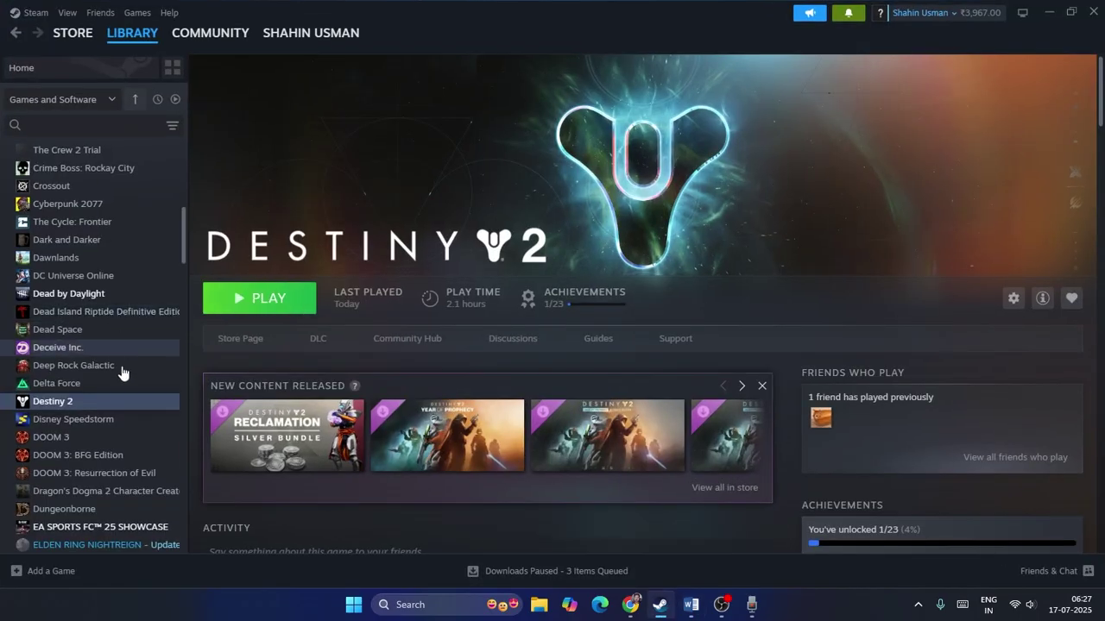
right_click(82, 404)
click(126, 504)
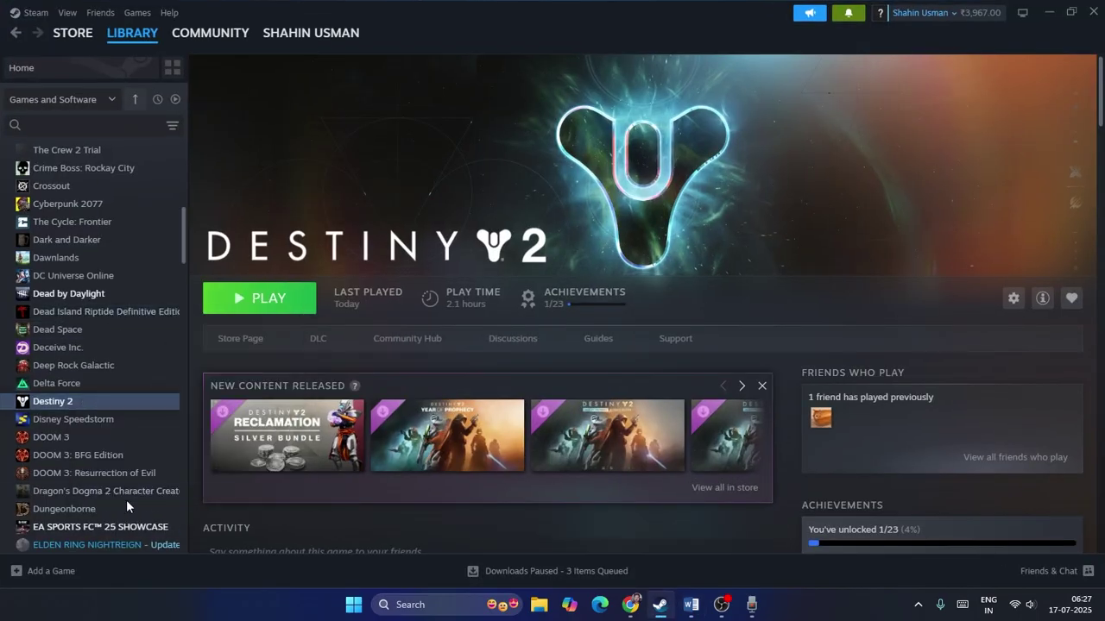
click(318, 203)
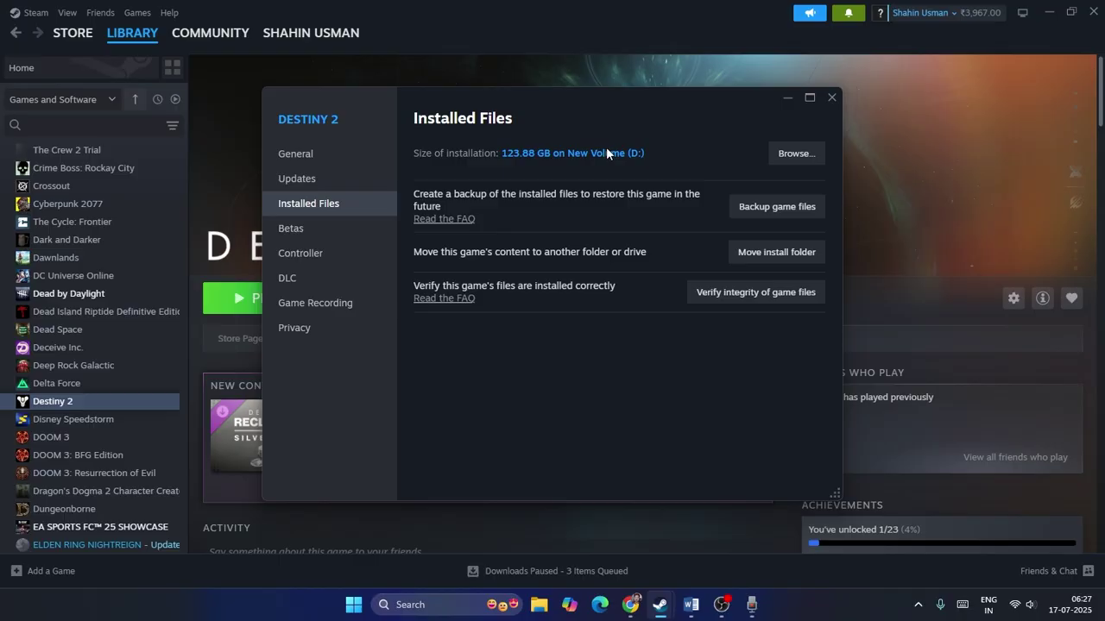
click(831, 101)
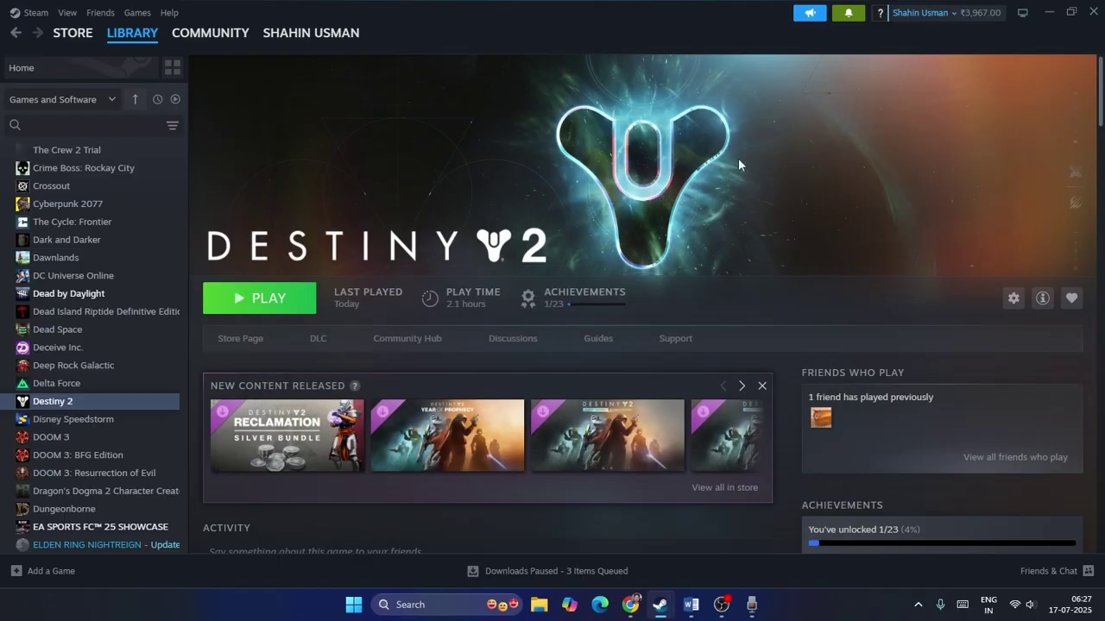
Switch to the Word document and review step 7 on running the game as administrator and in compatibility mode.
click(691, 604)
scroll(570, 291, down, 2)
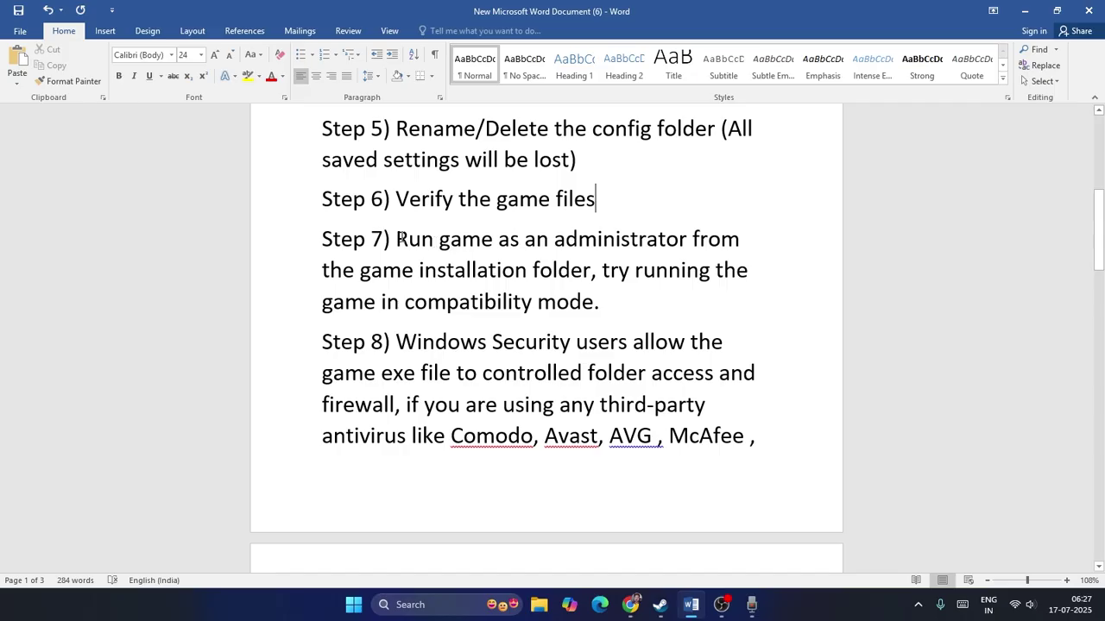
click(500, 240)
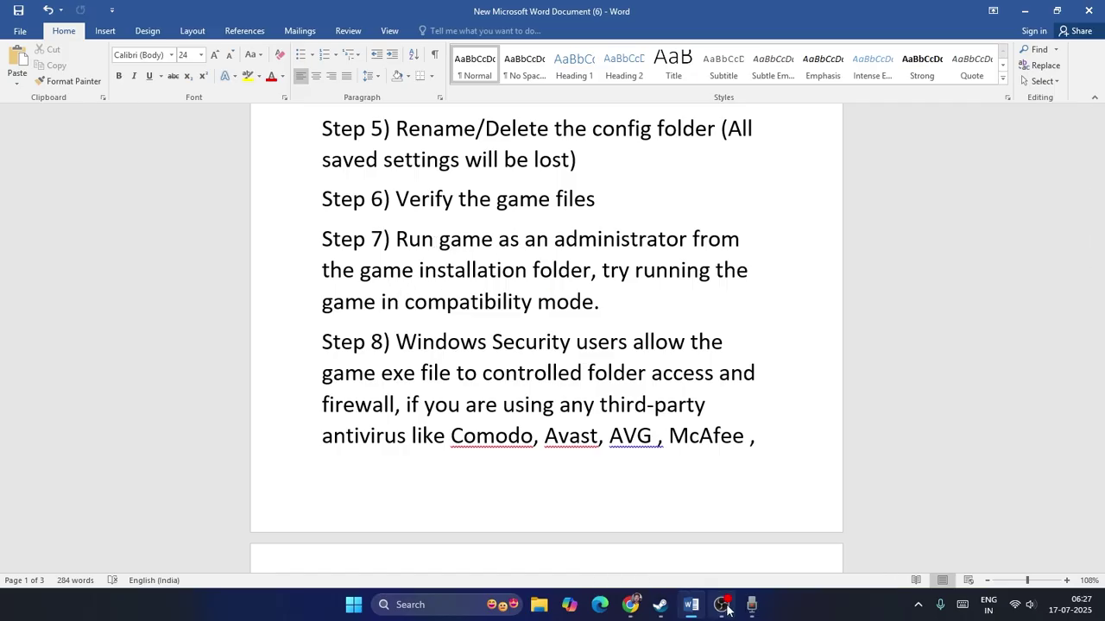
Switch to Steam and open Destiny 2's local files folder.
click(660, 606)
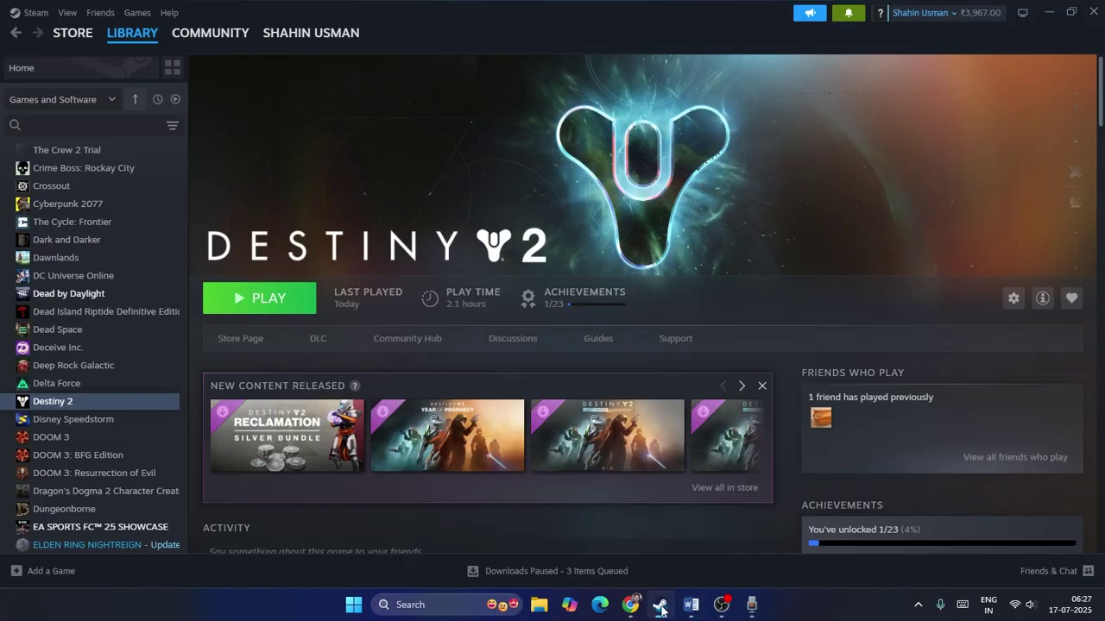
right_click(72, 404)
mouse_move(108, 483)
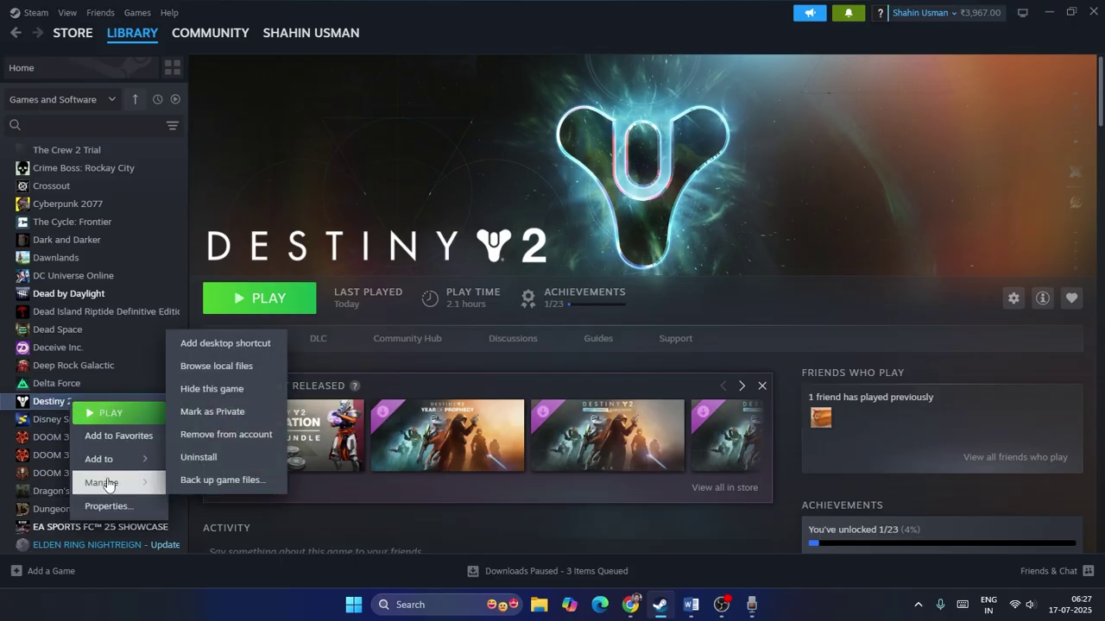
click(247, 364)
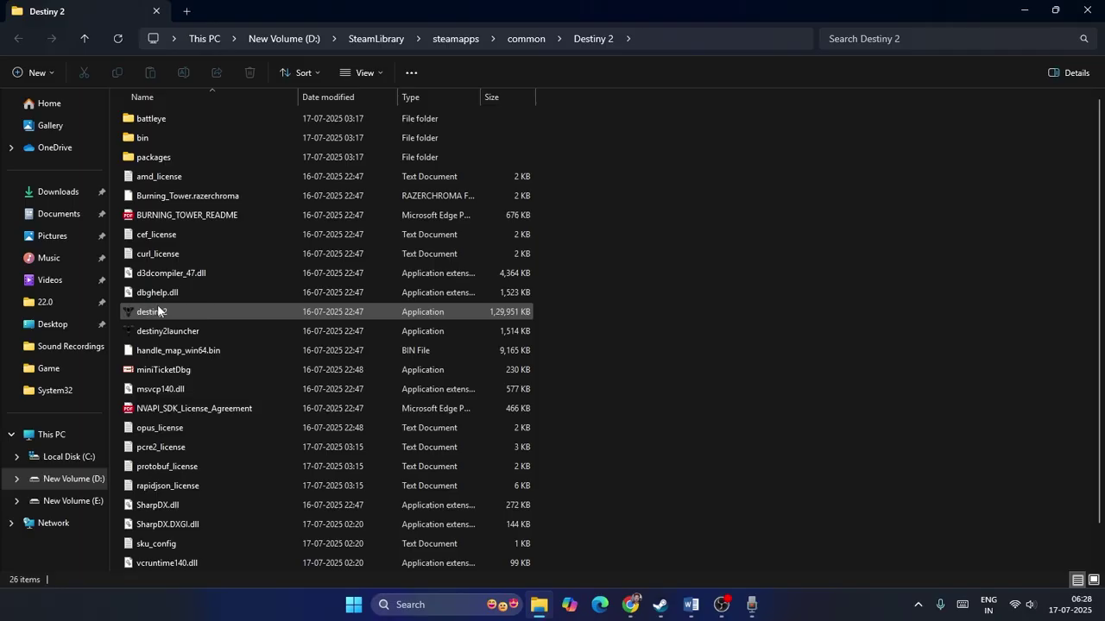
Enable compatibility mode for the destiny2 application, trying Windows 7 before choosing Windows 8.
right_click(179, 312)
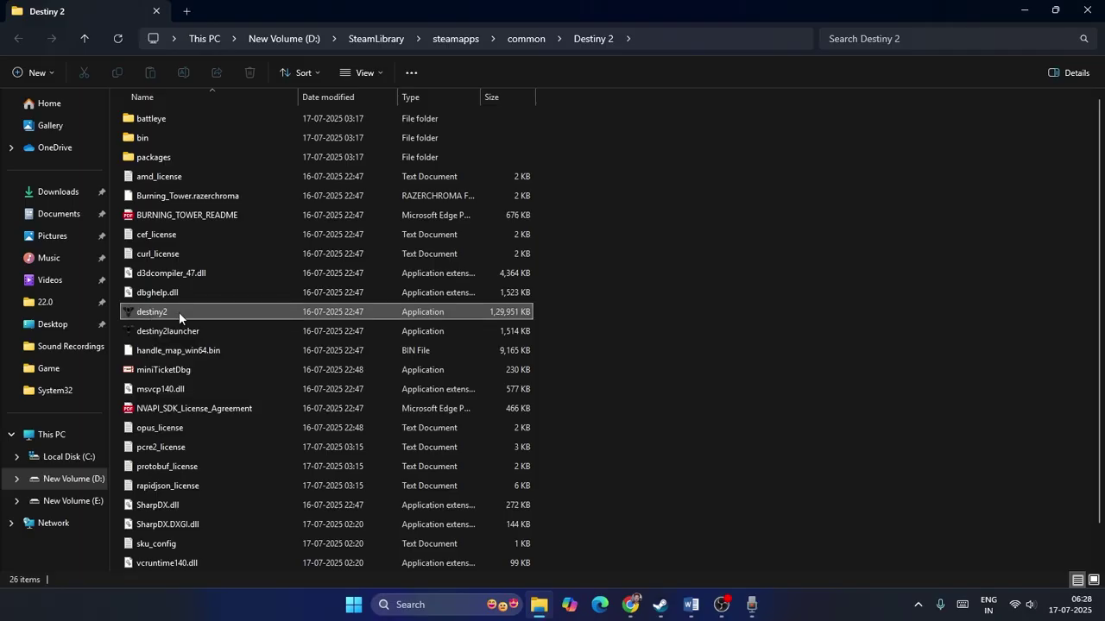
click(247, 510)
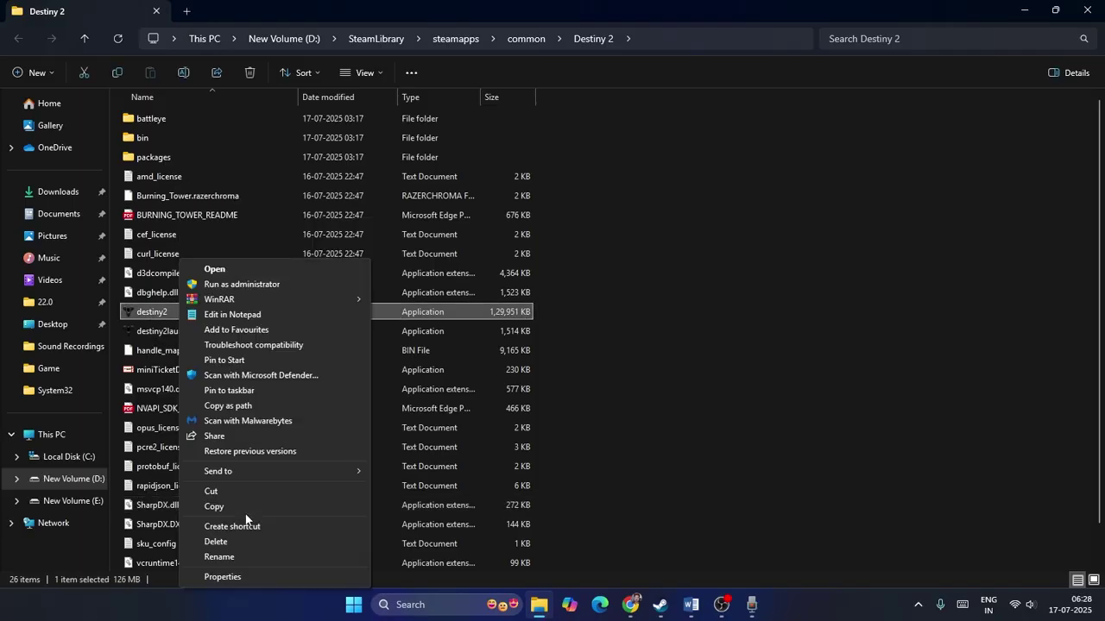
click(222, 577)
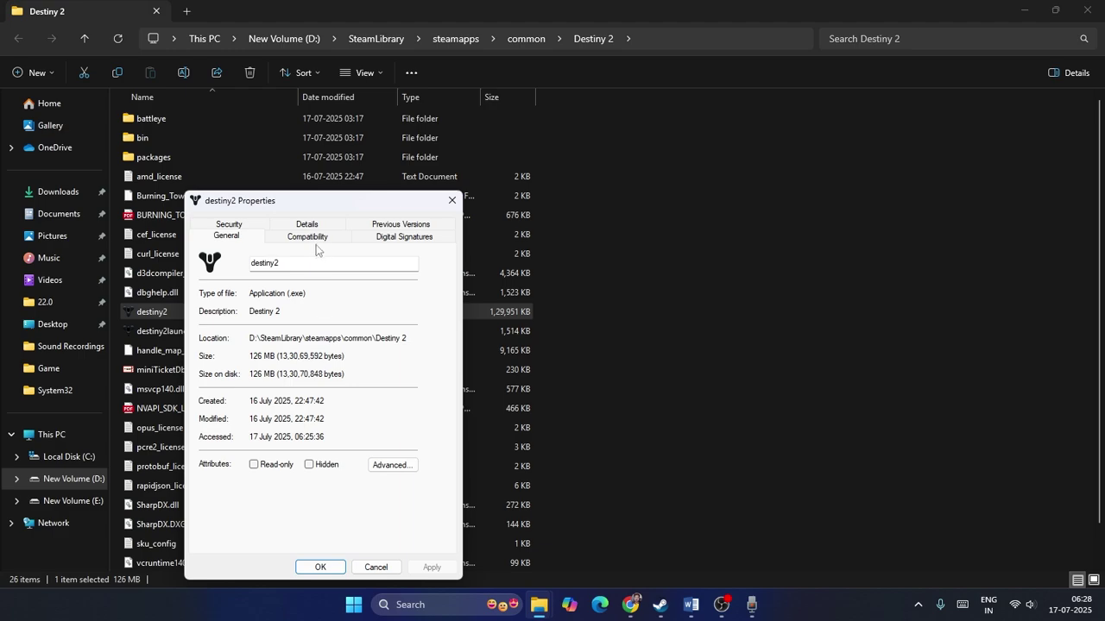
click(317, 240)
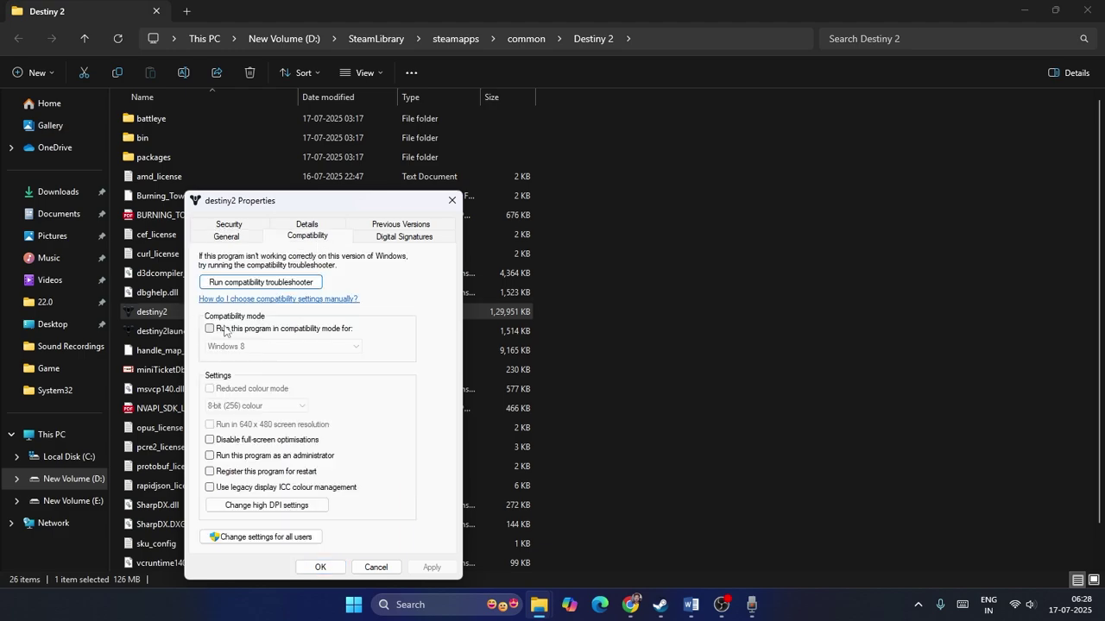
click(210, 329)
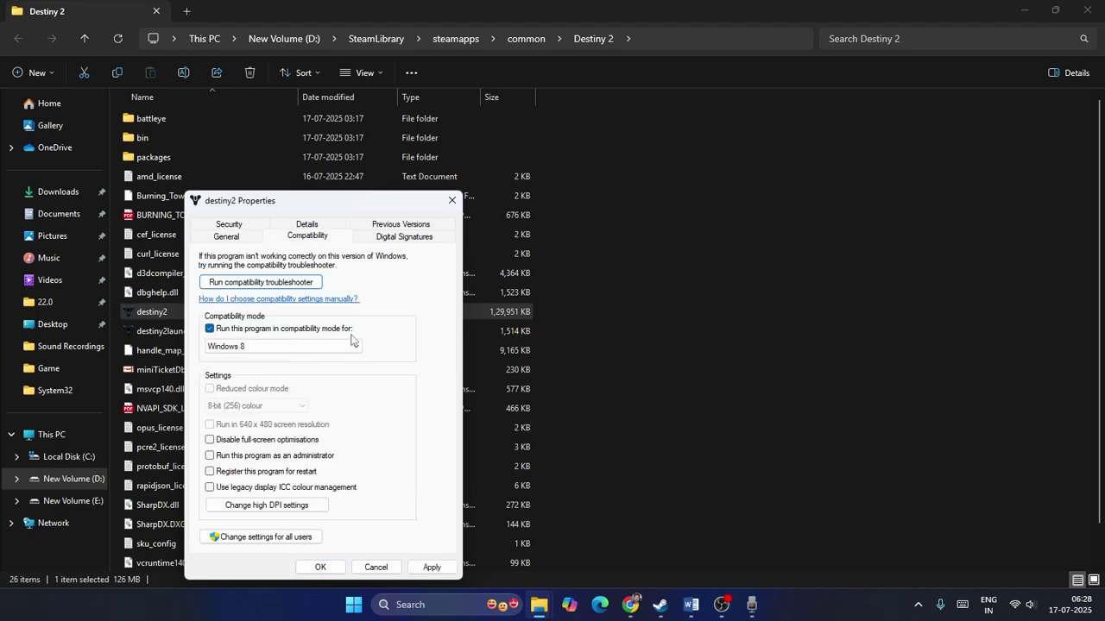
click(264, 347)
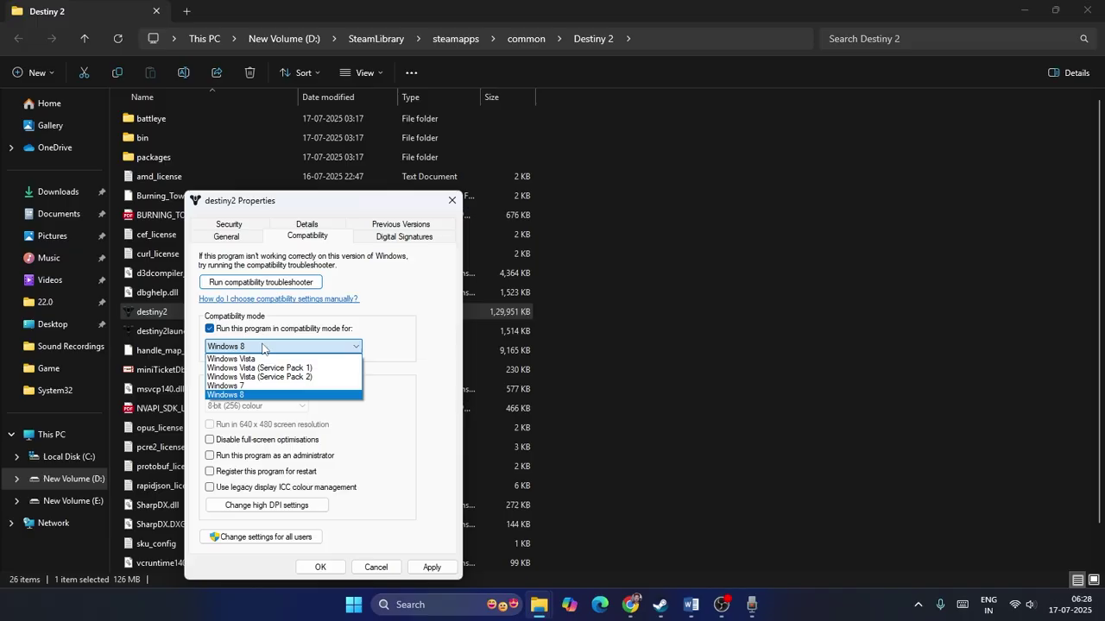
click(246, 387)
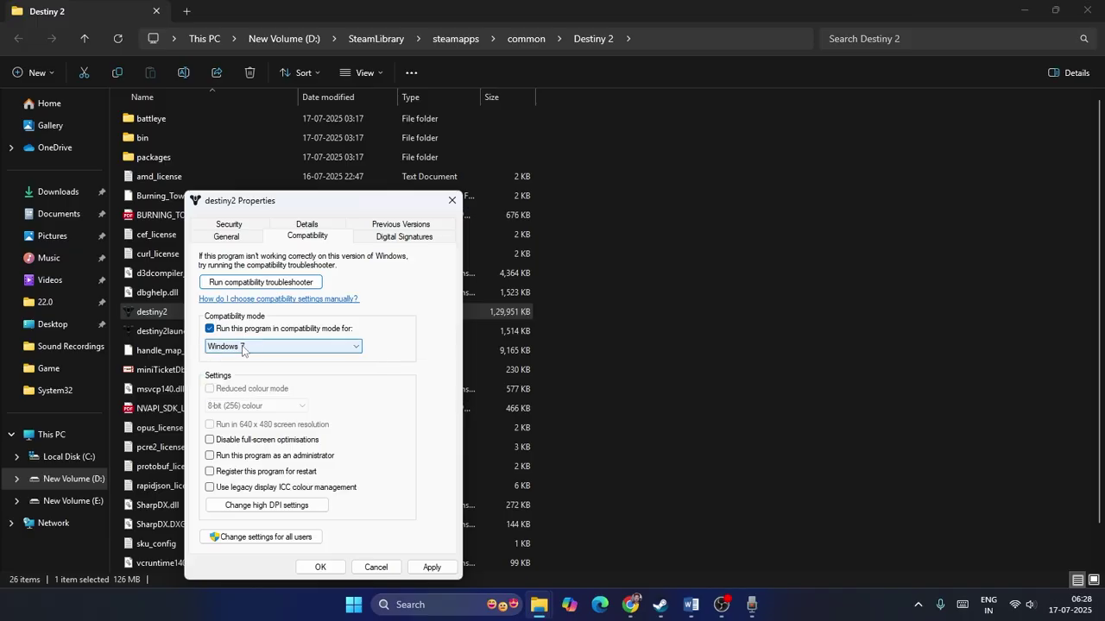
click(242, 345)
click(241, 346)
click(242, 345)
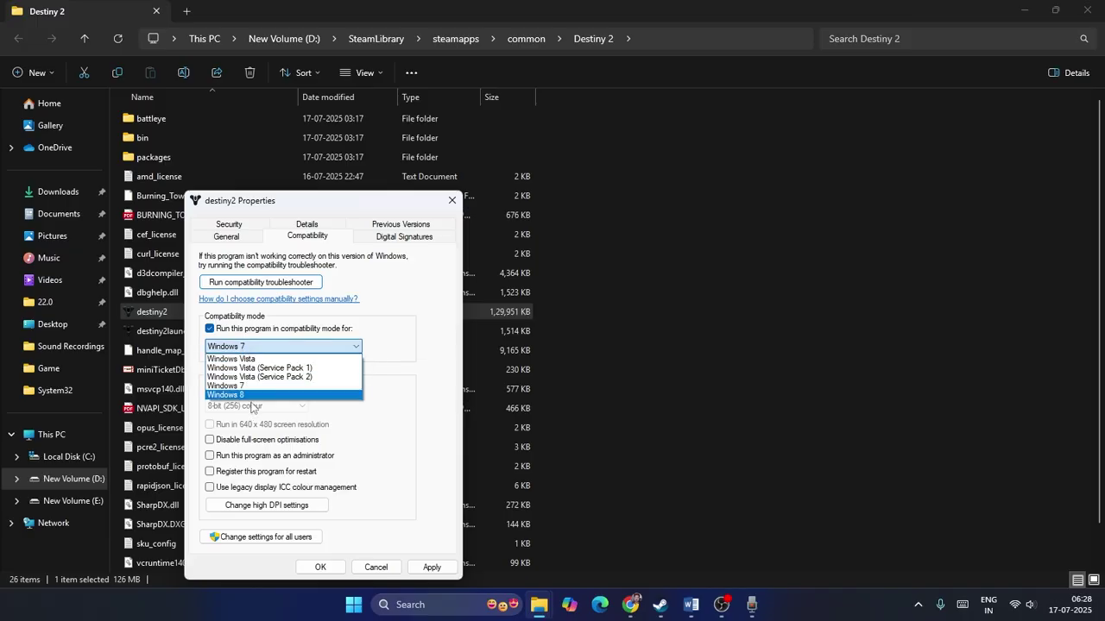
click(246, 395)
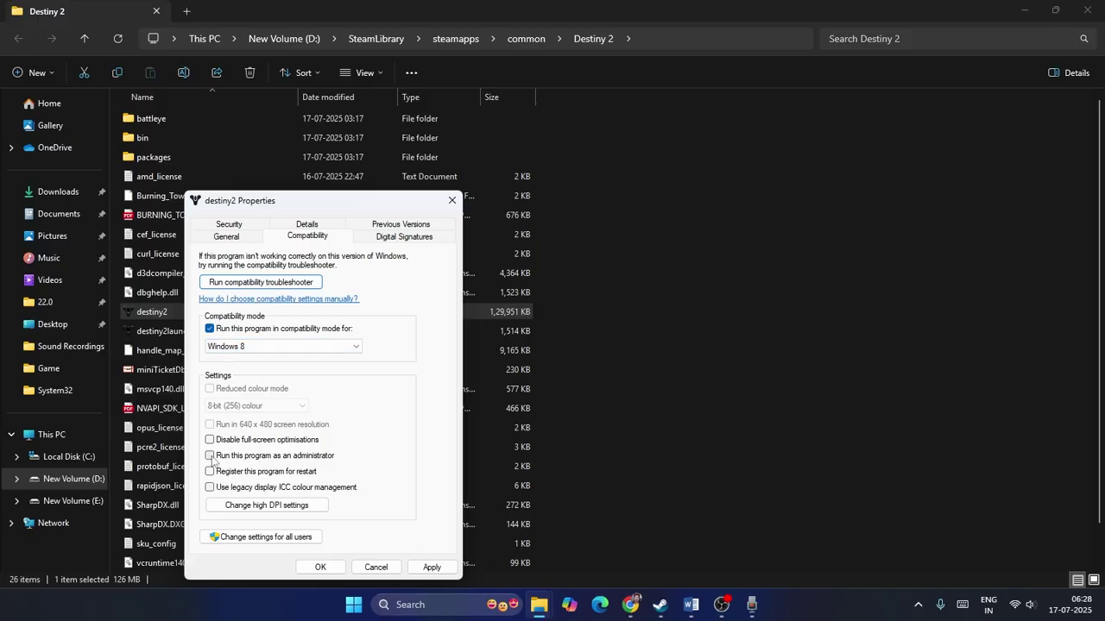
Set destiny2 to run as an administrator with full-screen optimisations disabled, and apply the properties.
click(211, 457)
click(210, 441)
click(432, 567)
click(320, 567)
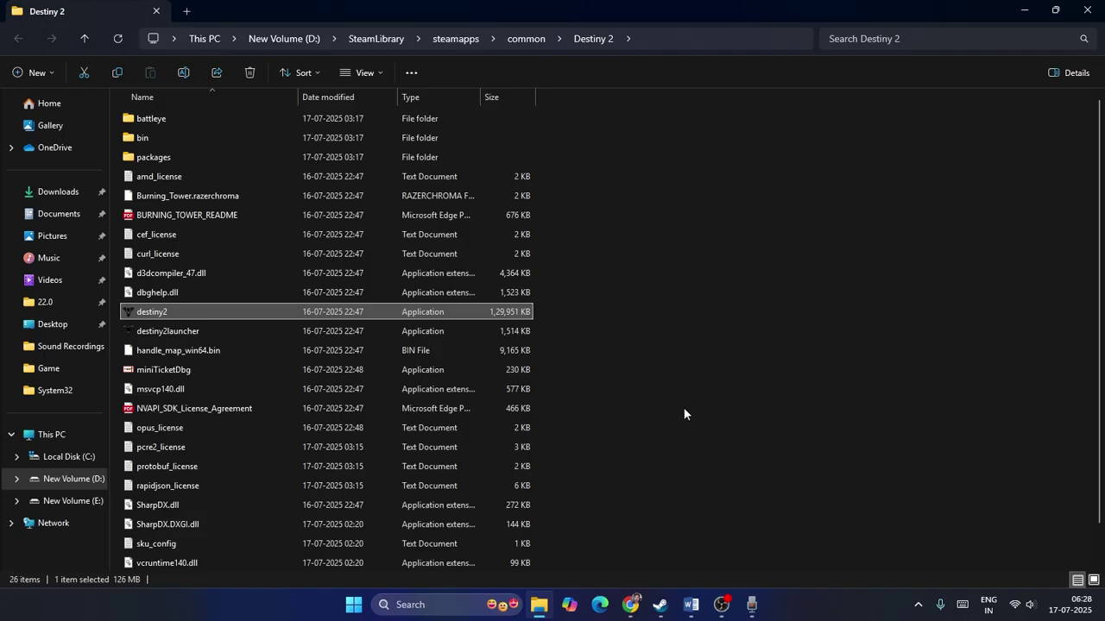
click(661, 604)
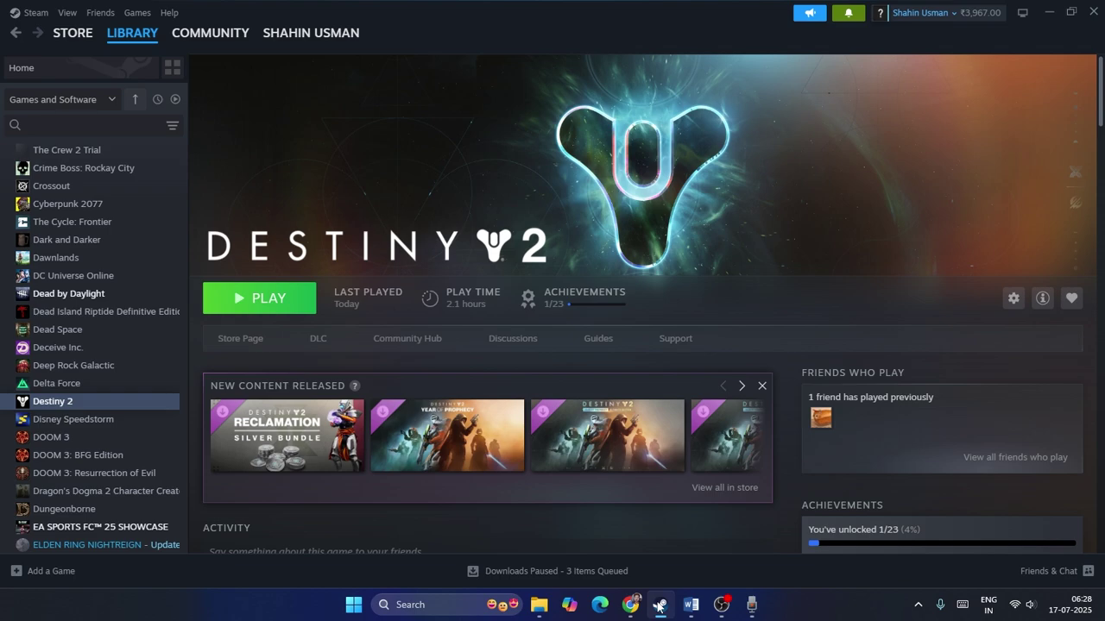
click(660, 604)
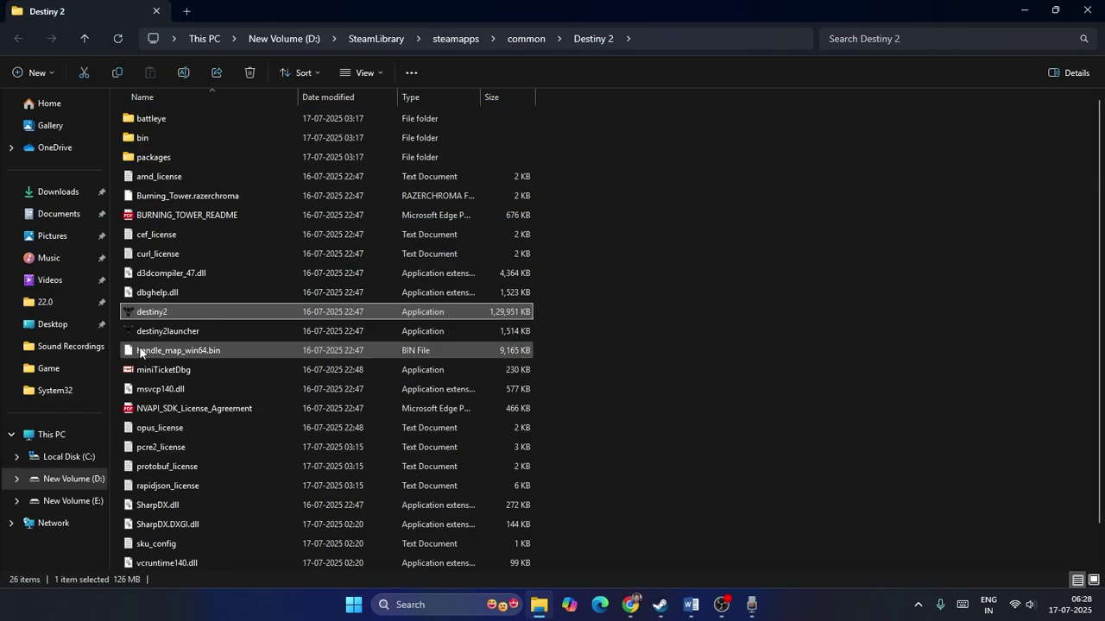
In destiny2's compatibility settings, turn off compatibility mode and Disable full-screen optimisations, keep Run this program as an administrator enabled, and apply.
right_click(150, 313)
click(212, 507)
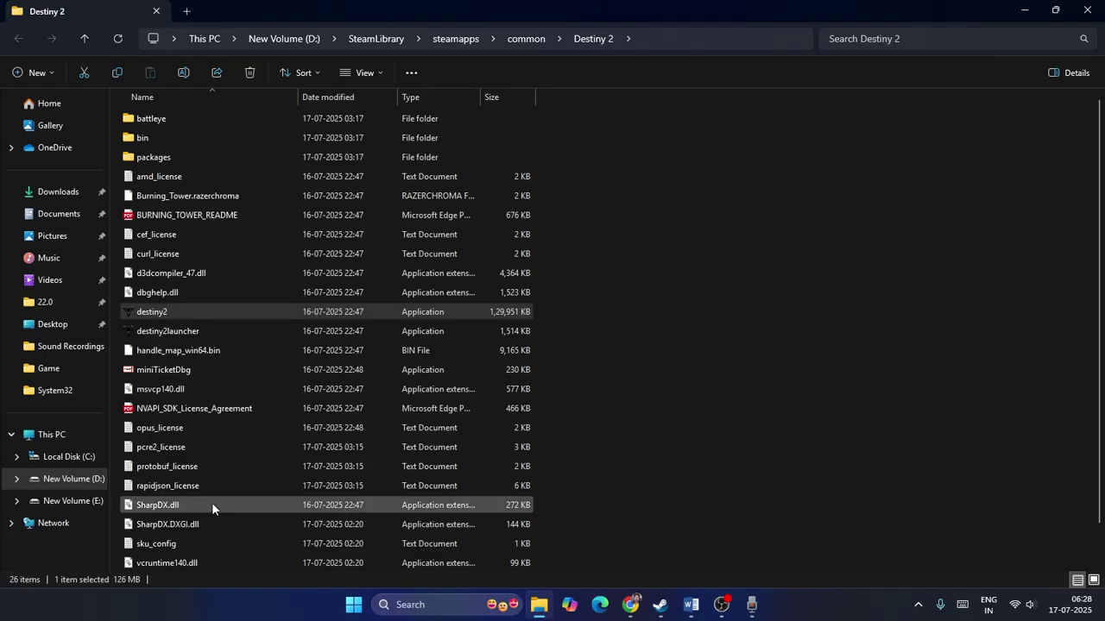
click(195, 577)
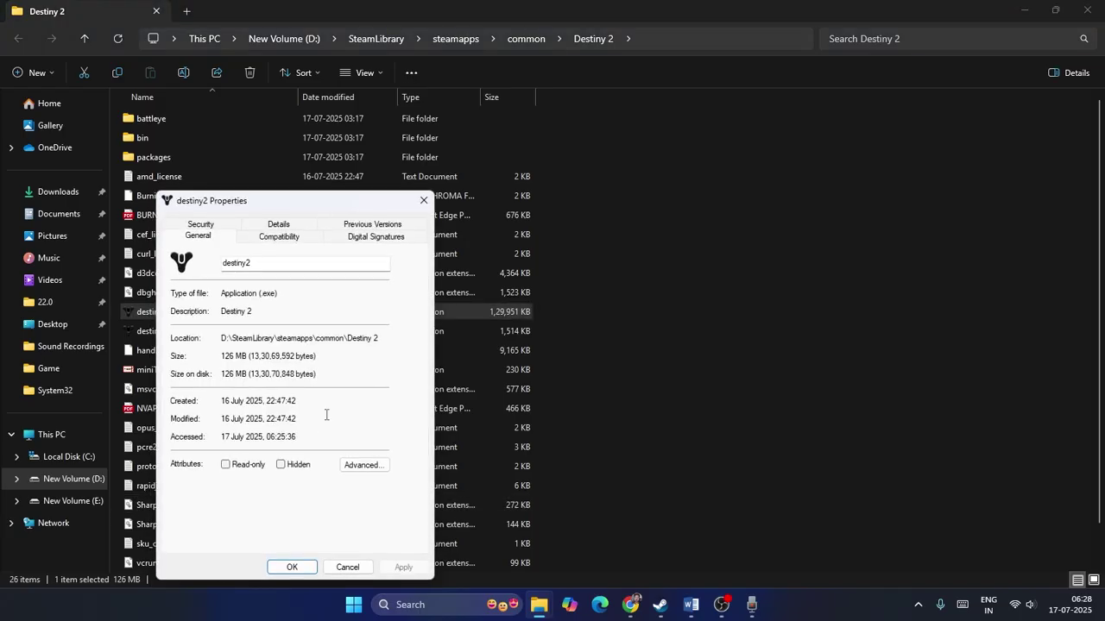
click(280, 240)
click(183, 328)
click(182, 439)
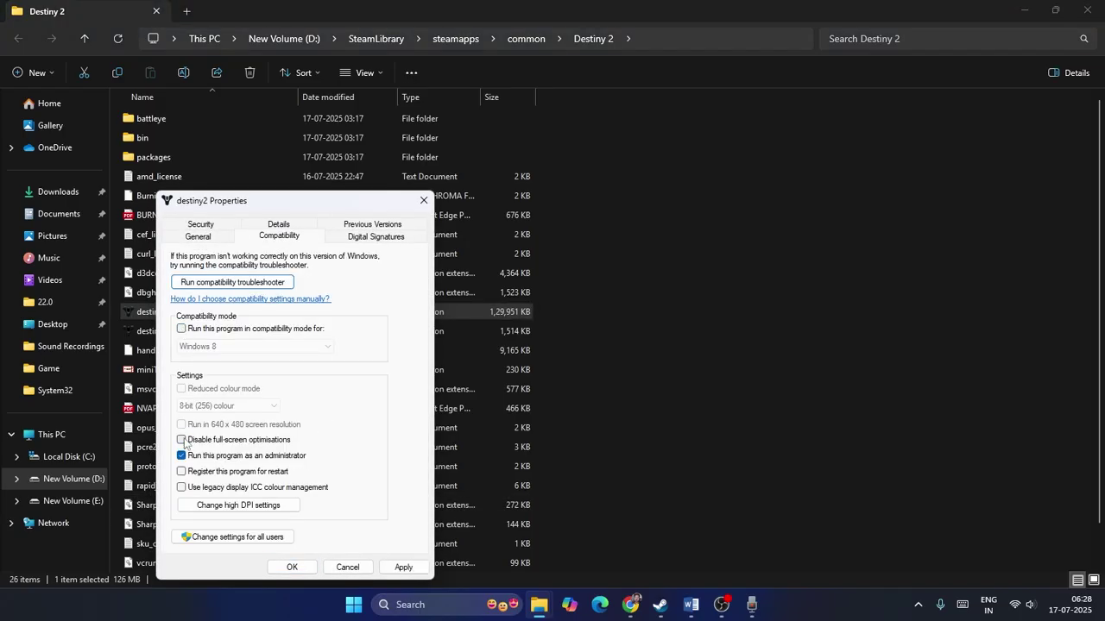
click(181, 456)
click(181, 456)
click(403, 567)
click(293, 567)
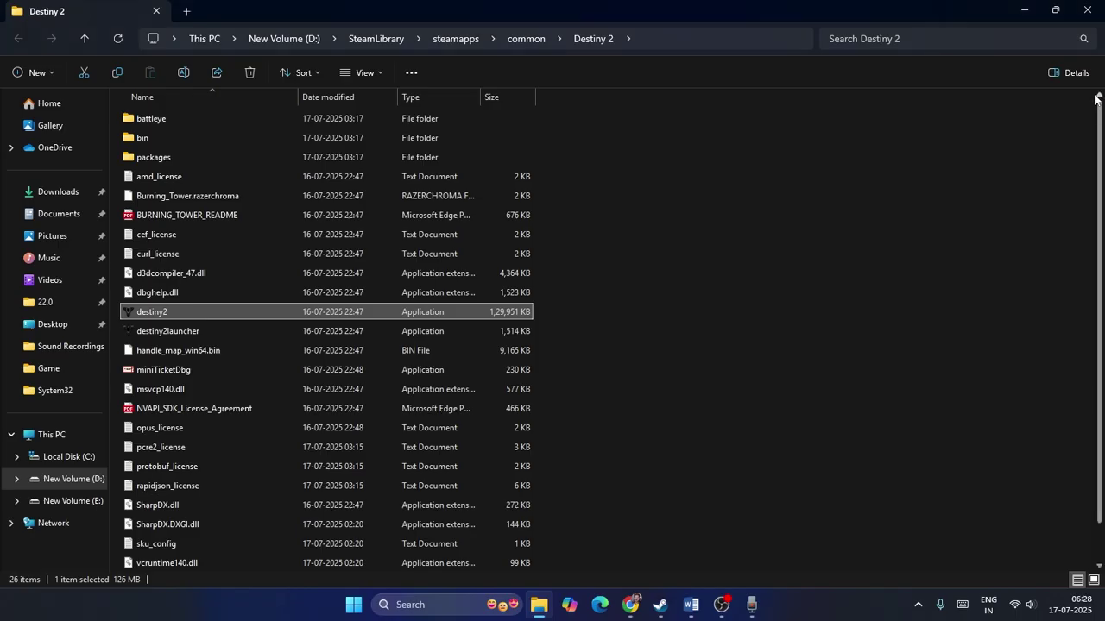
Close the Destiny 2 folder and review step 8 in the Word document on allowing the game through Windows Security, the firewall and antivirus.
click(1088, 10)
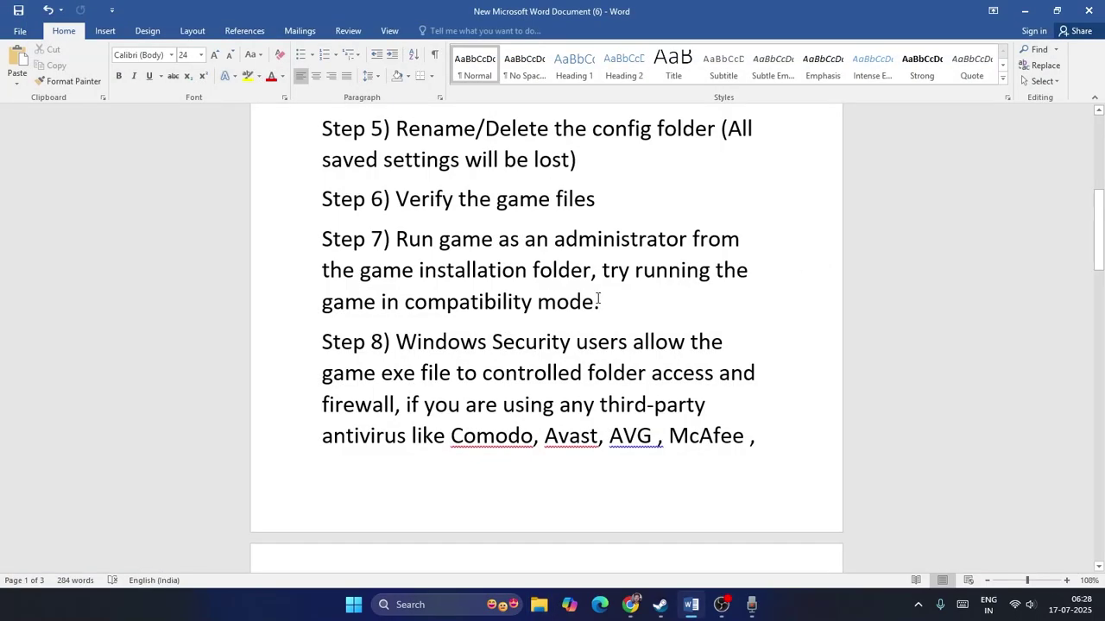
scroll(598, 297, down, 4)
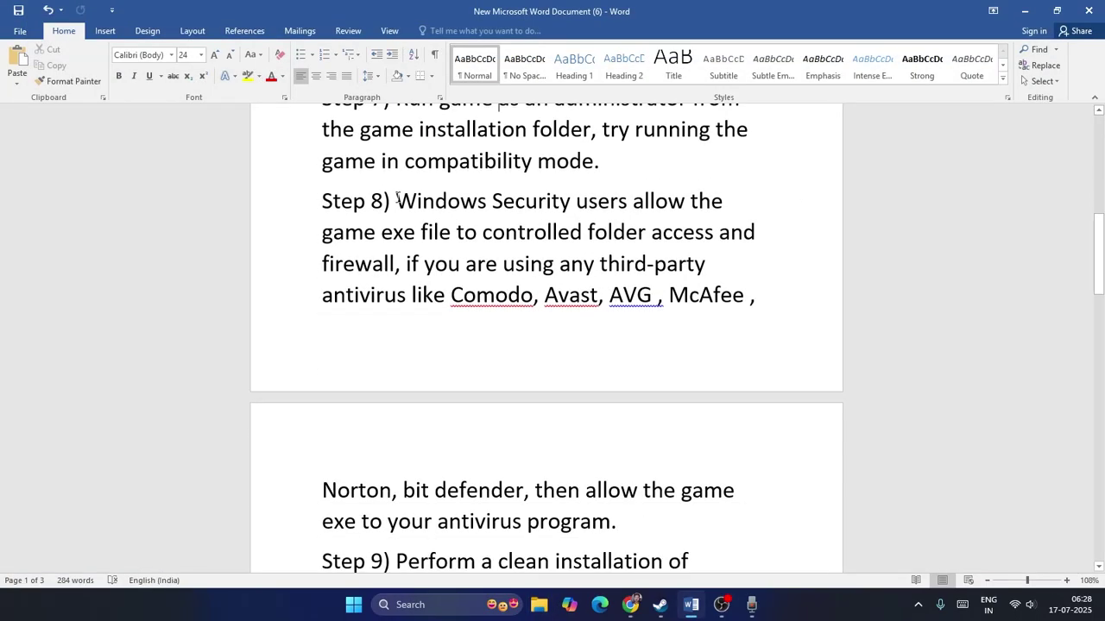
drag(397, 198, 711, 263)
click(711, 263)
scroll(725, 314, down, 3)
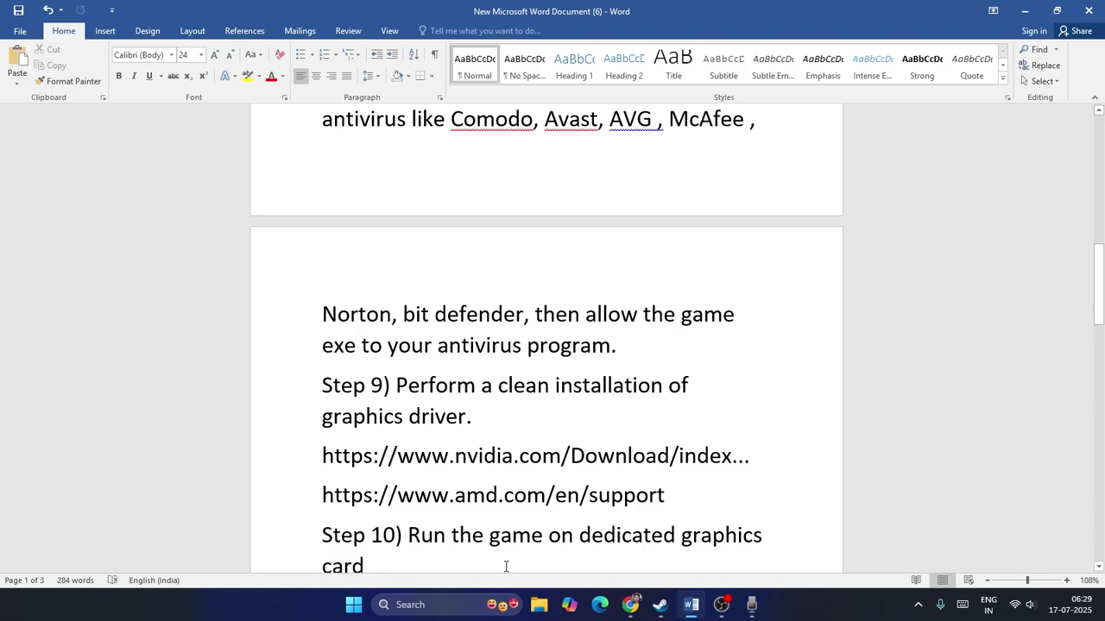
Find Windows Defender Firewall through a Windows search and make its list of allowed apps editable.
click(437, 608)
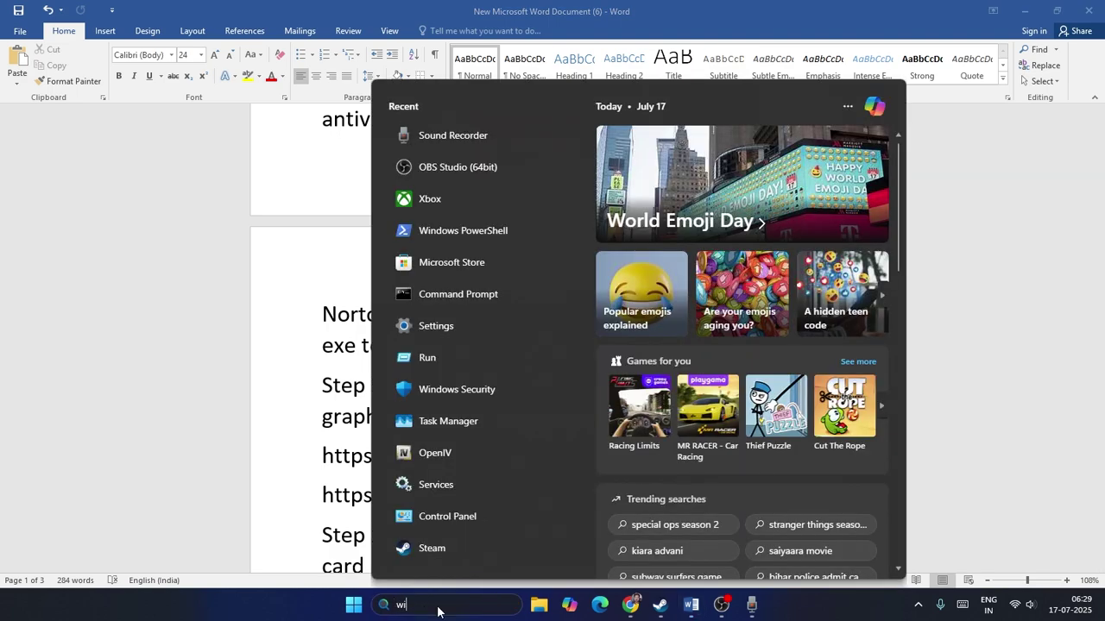
text(windows security)
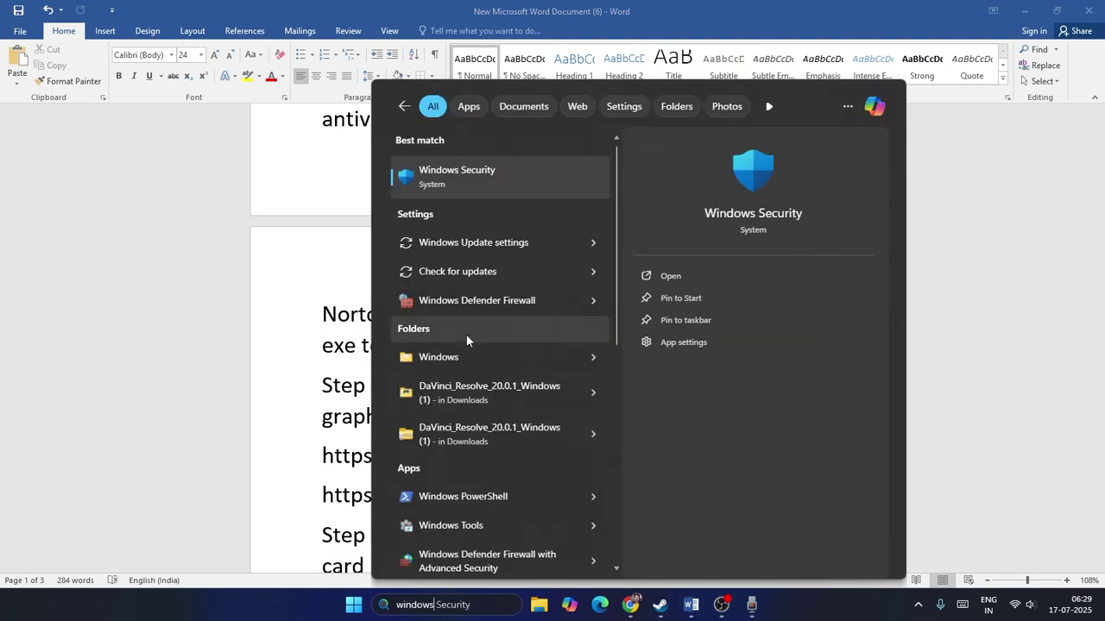
click(496, 301)
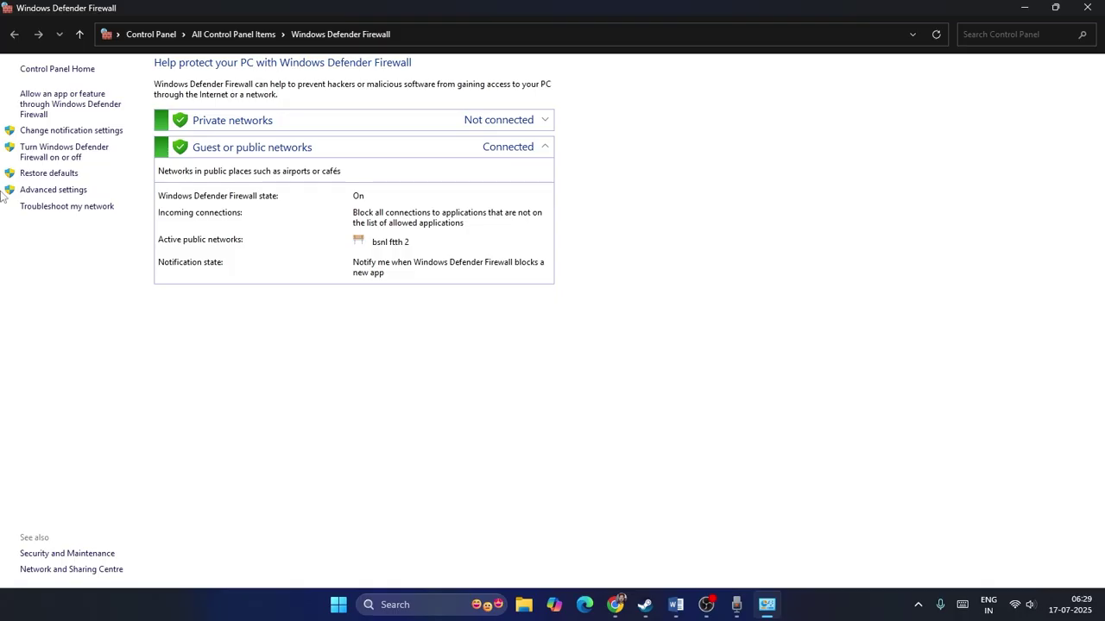
click(35, 102)
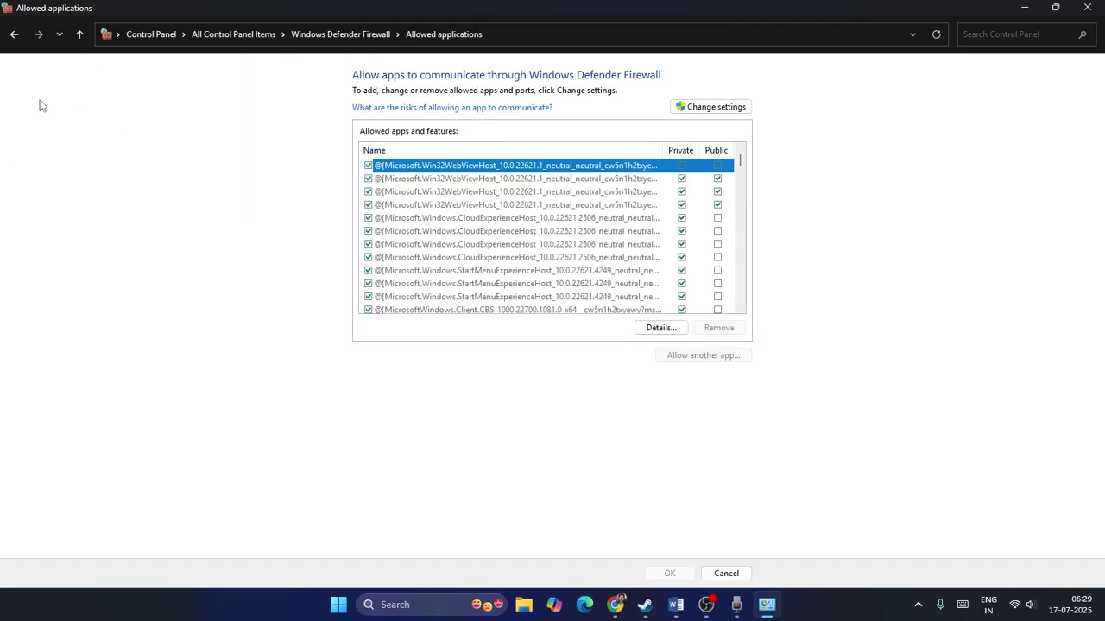
click(706, 107)
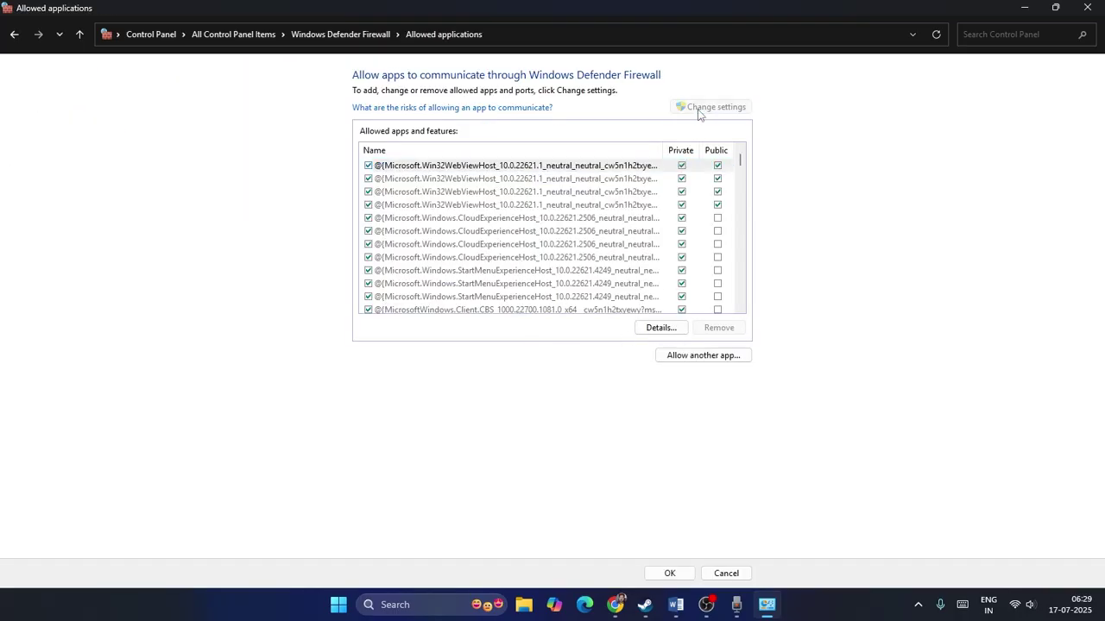
Start allowing another app through the firewall and browse to D:\SteamLibrary\steamapps\common\Destiny 2.
click(703, 356)
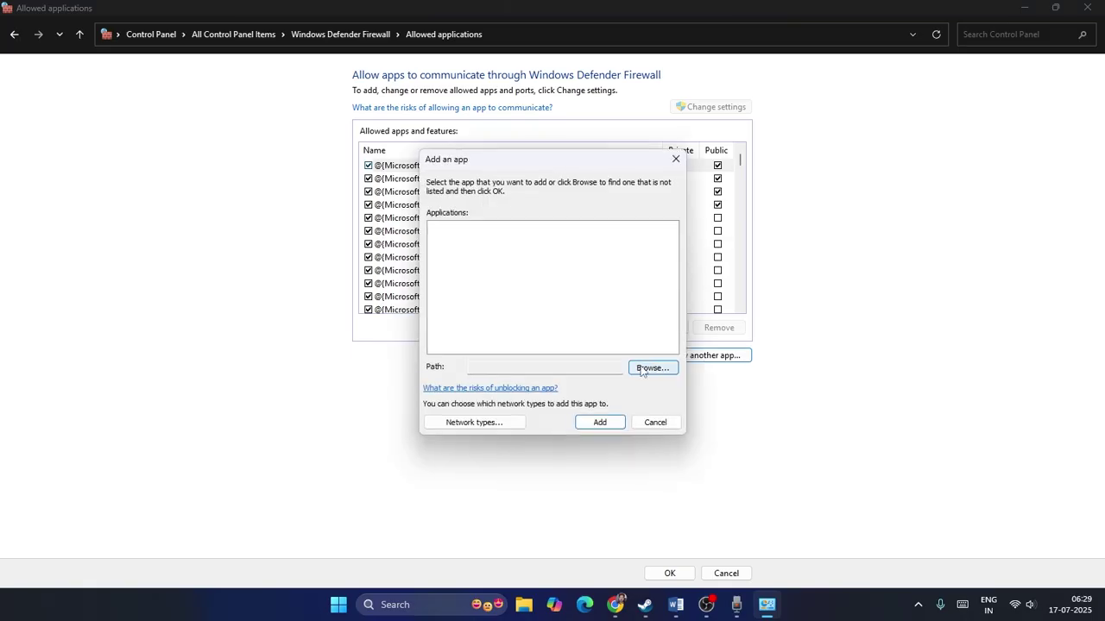
click(649, 368)
scroll(431, 365, down, 5)
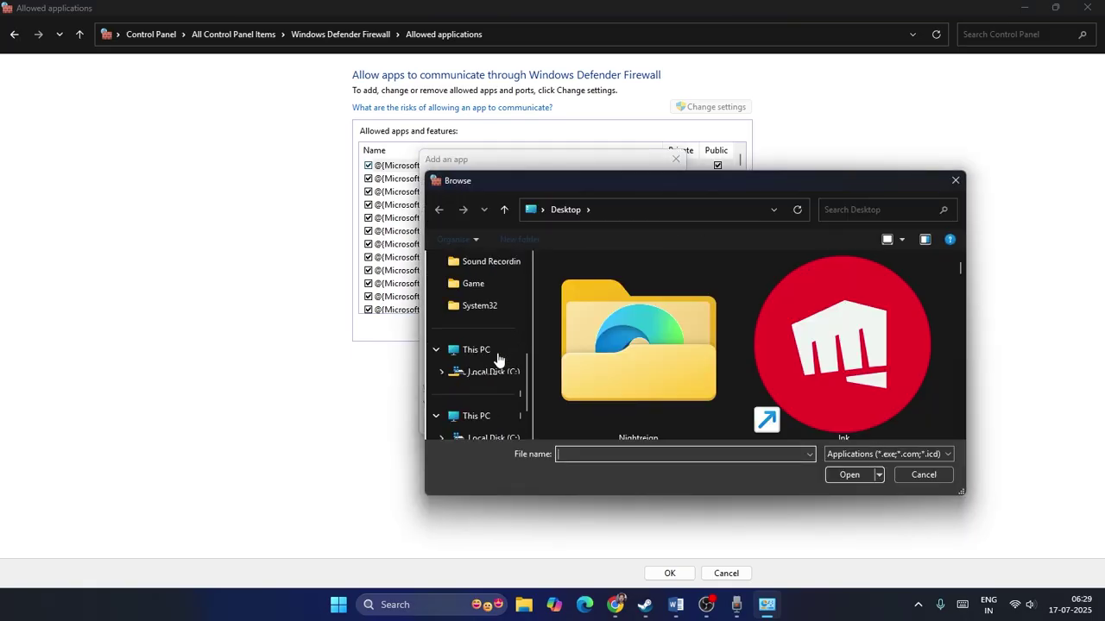
click(494, 350)
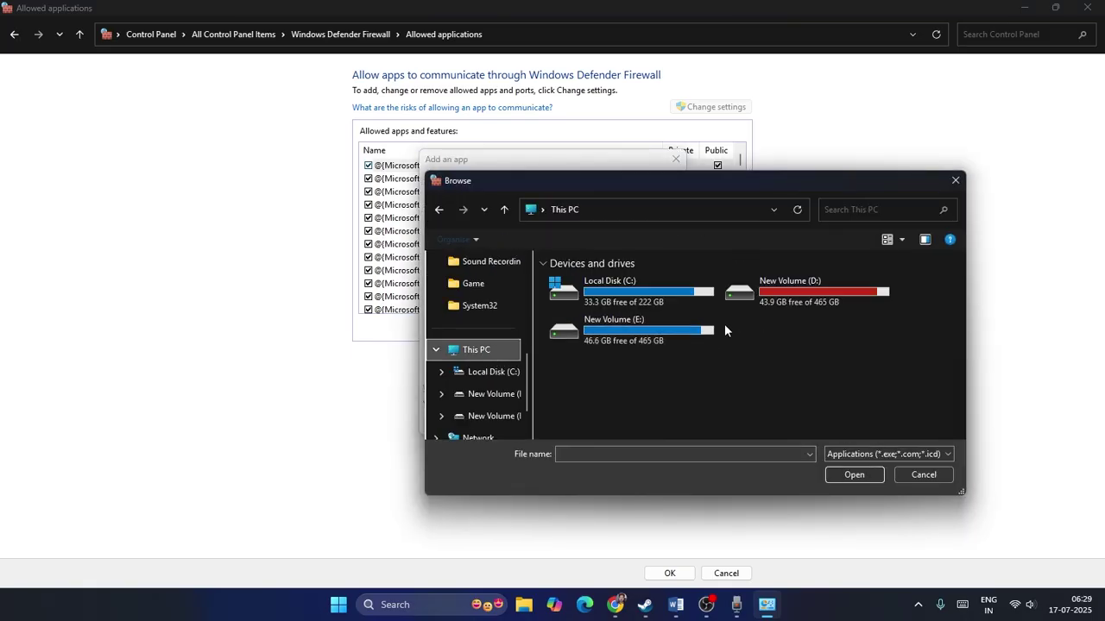
double_click(784, 281)
double_click(607, 360)
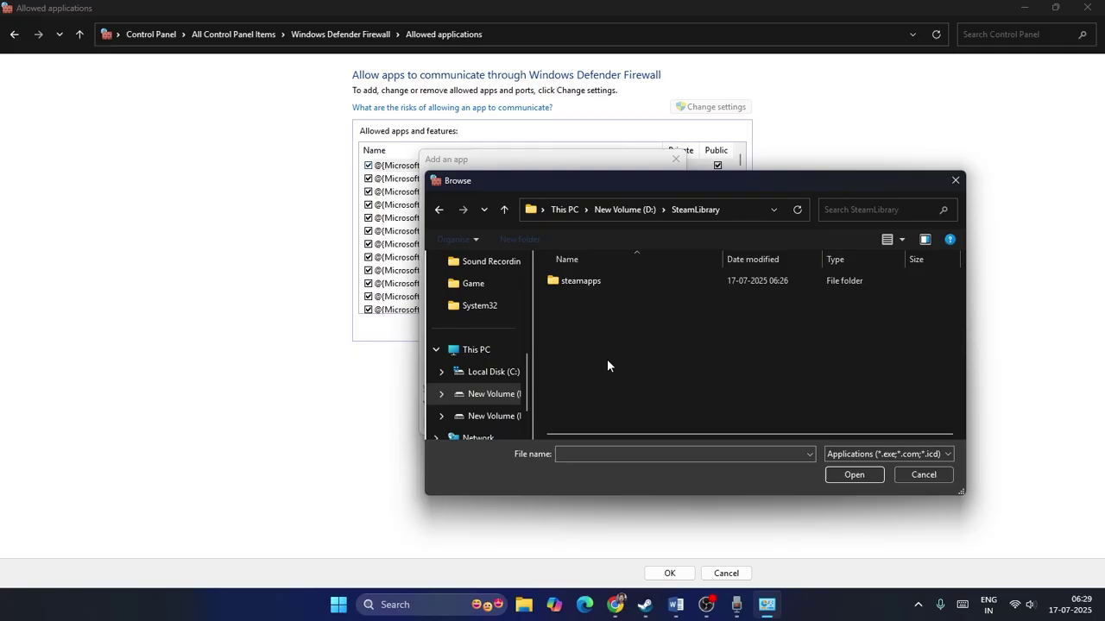
double_click(593, 279)
double_click(593, 280)
double_click(578, 320)
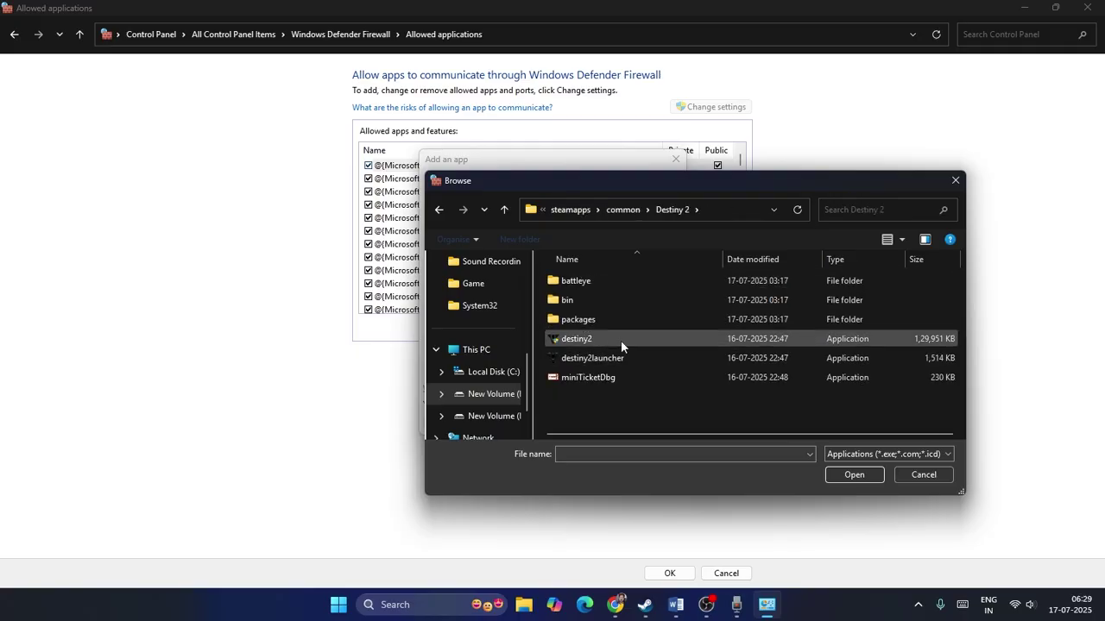
Try to add the destiny2 application to the firewall's allowed apps, closing the Add an app dialog when done.
click(620, 340)
click(841, 472)
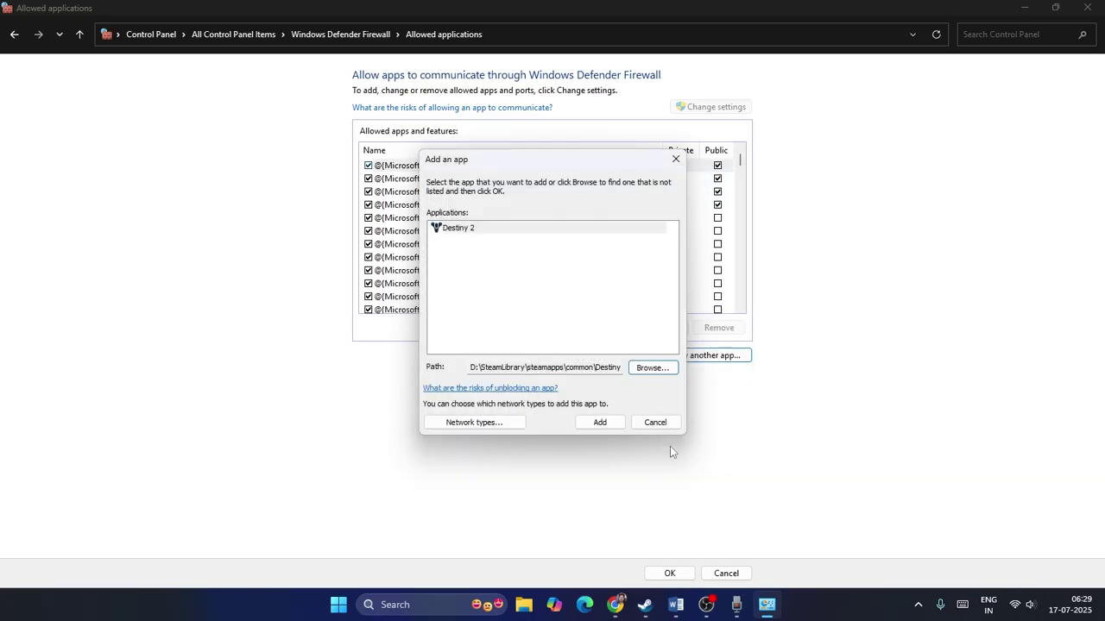
click(599, 423)
click(633, 350)
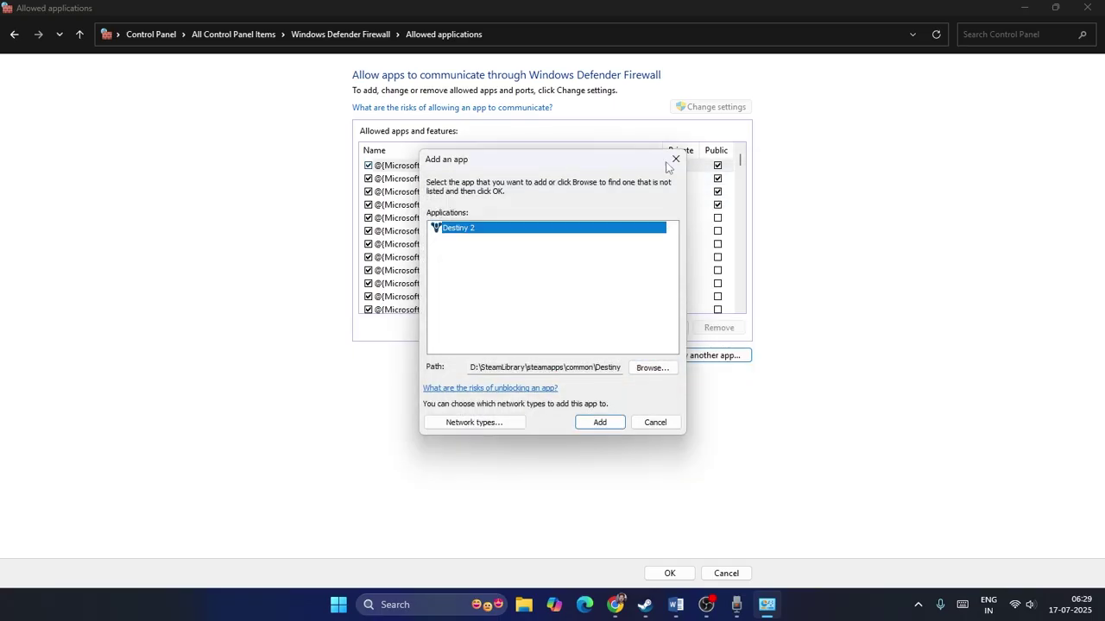
click(675, 159)
Check the Destiny 2 entries and their private and public network permissions in the allowed apps list.
scroll(469, 250, down, 10)
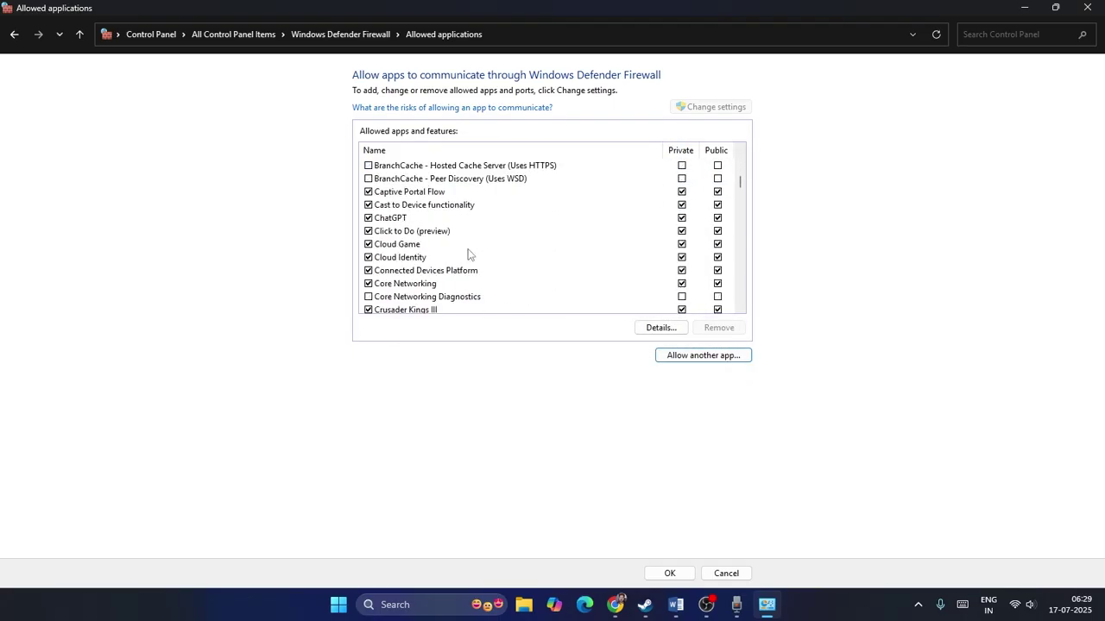
scroll(465, 257, down, 1)
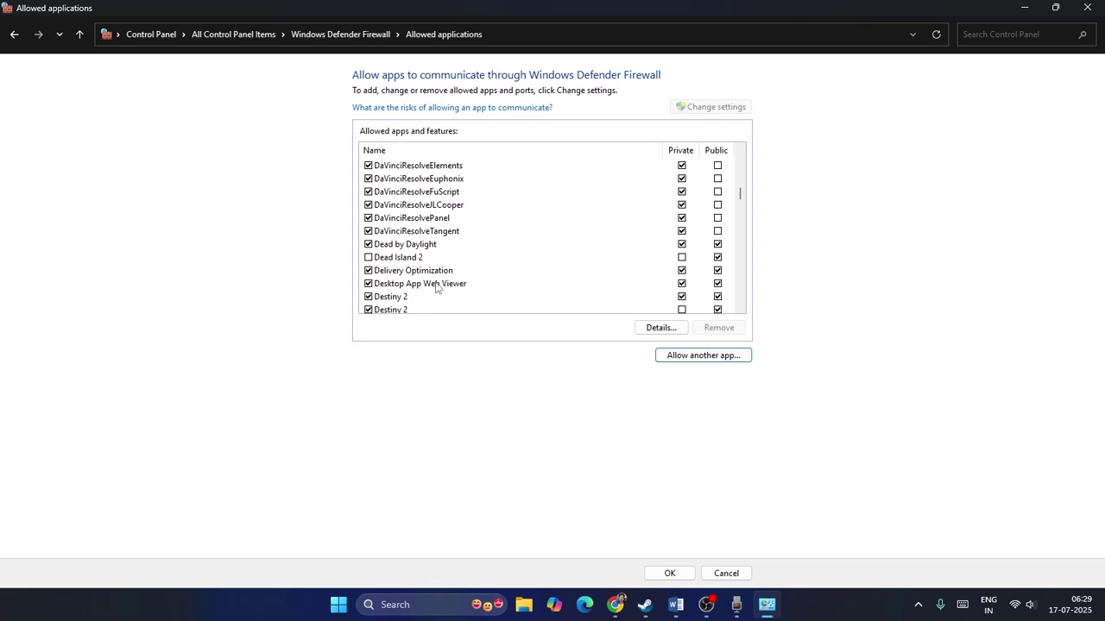
scroll(436, 287, down, 1)
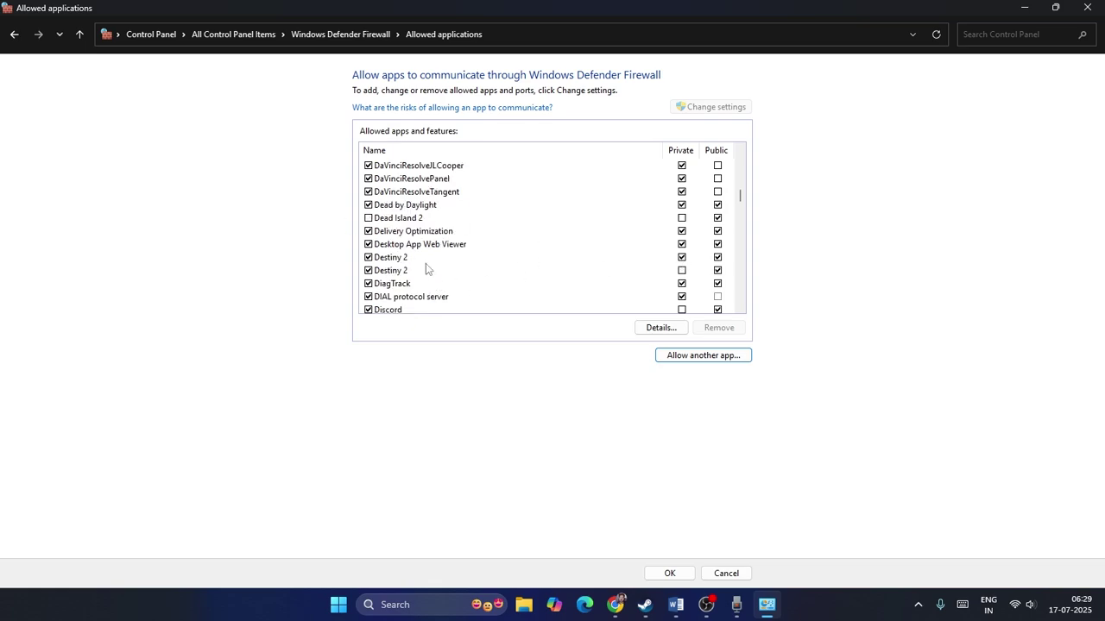
Allow the BEService_x64 application from Destiny 2's battleye folder through the firewall, enable it on private networks, and close the window.
click(703, 355)
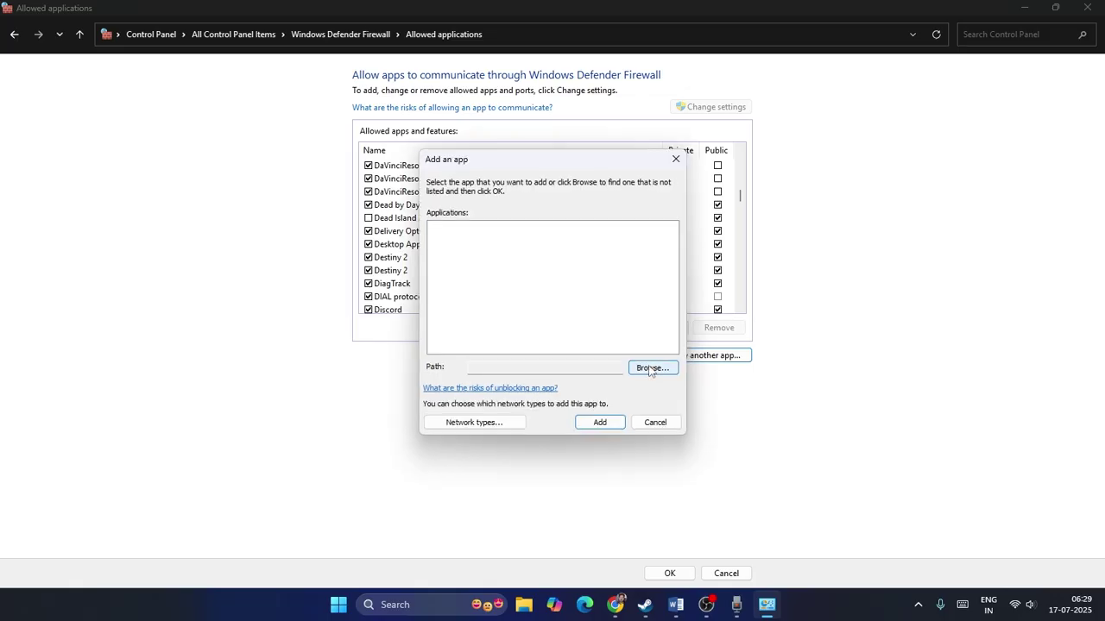
click(664, 365)
double_click(615, 282)
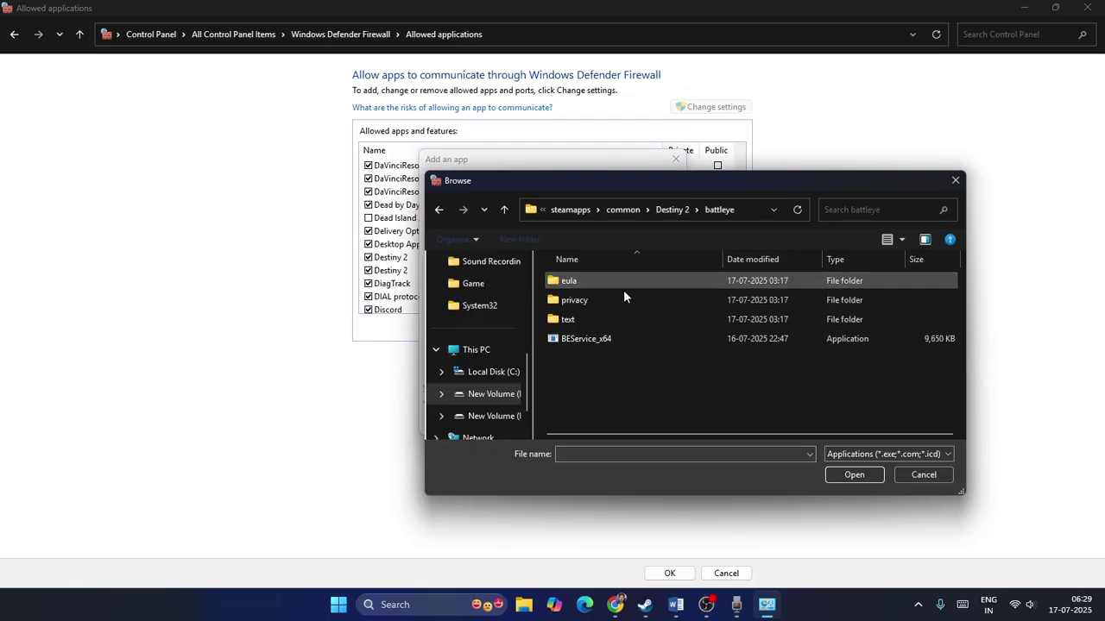
click(596, 341)
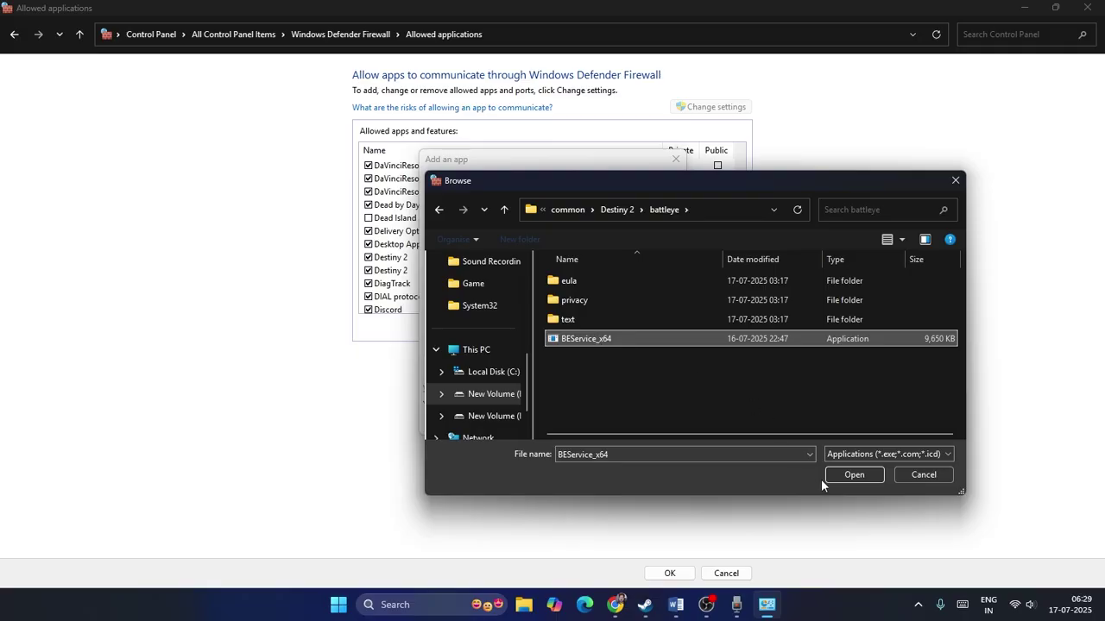
click(854, 476)
click(599, 423)
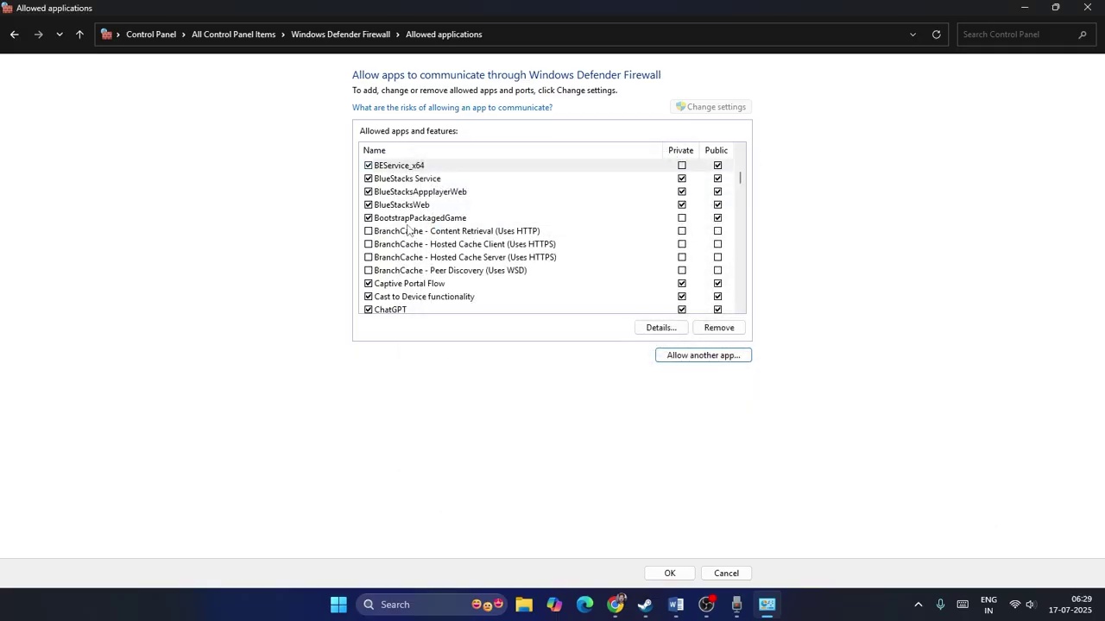
click(681, 166)
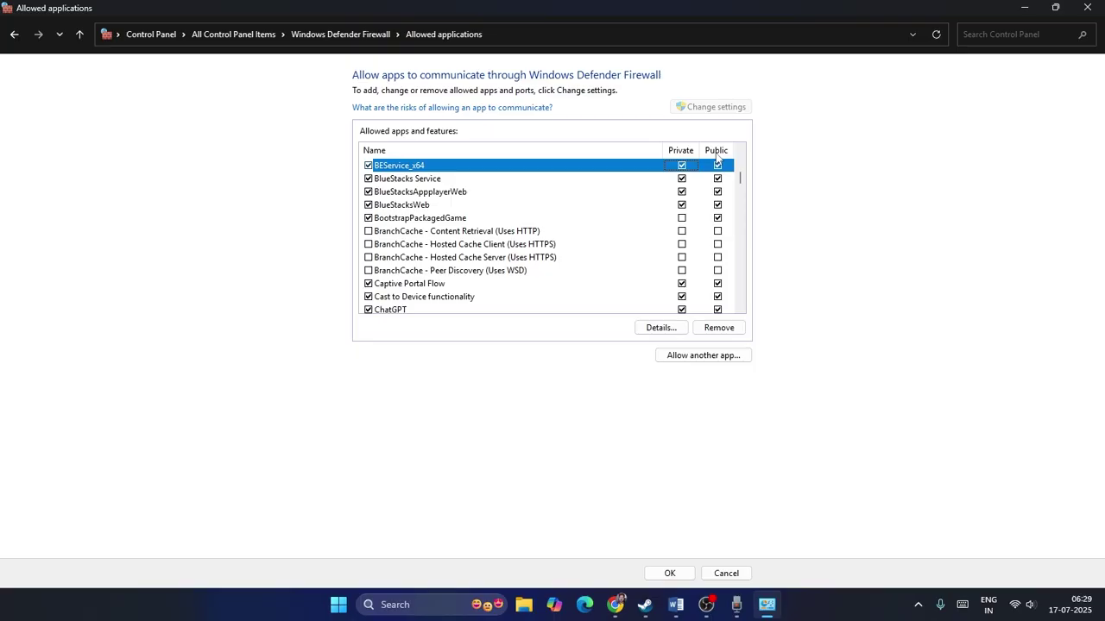
click(1099, 10)
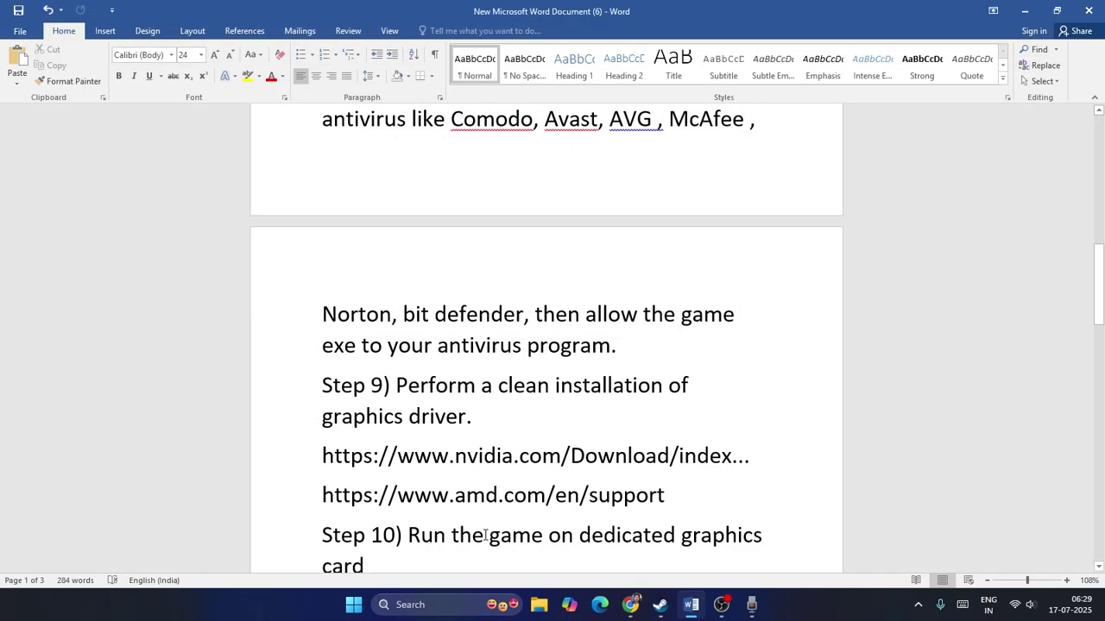
Find Windows Security through a Windows search for "windows" and open its Virus & threat protection page.
click(432, 604)
text(windo)
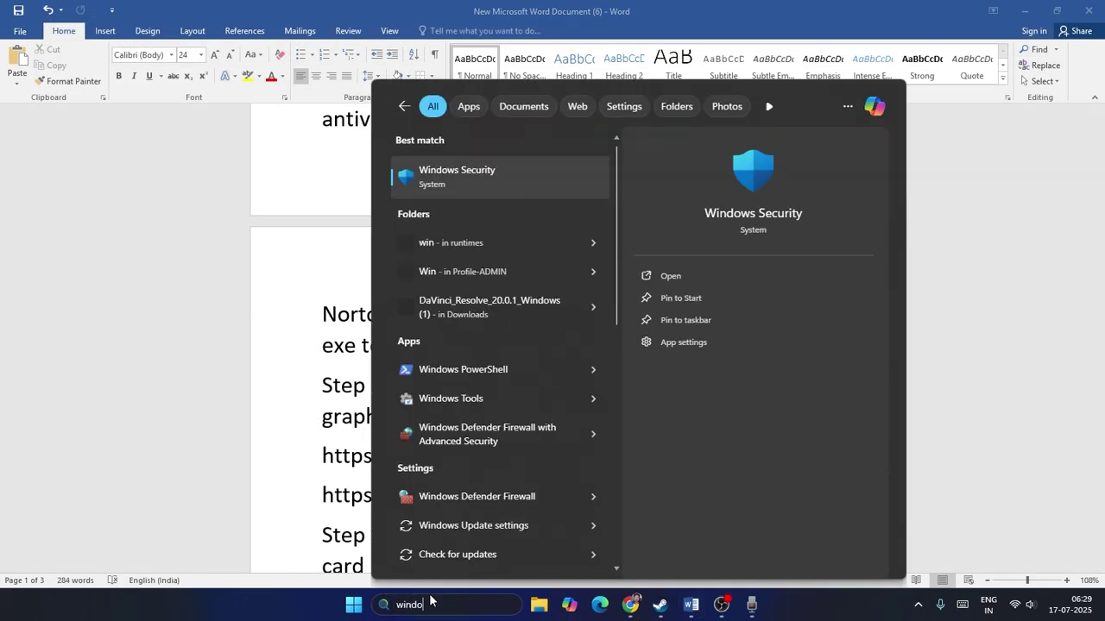
text(ws)
click(450, 177)
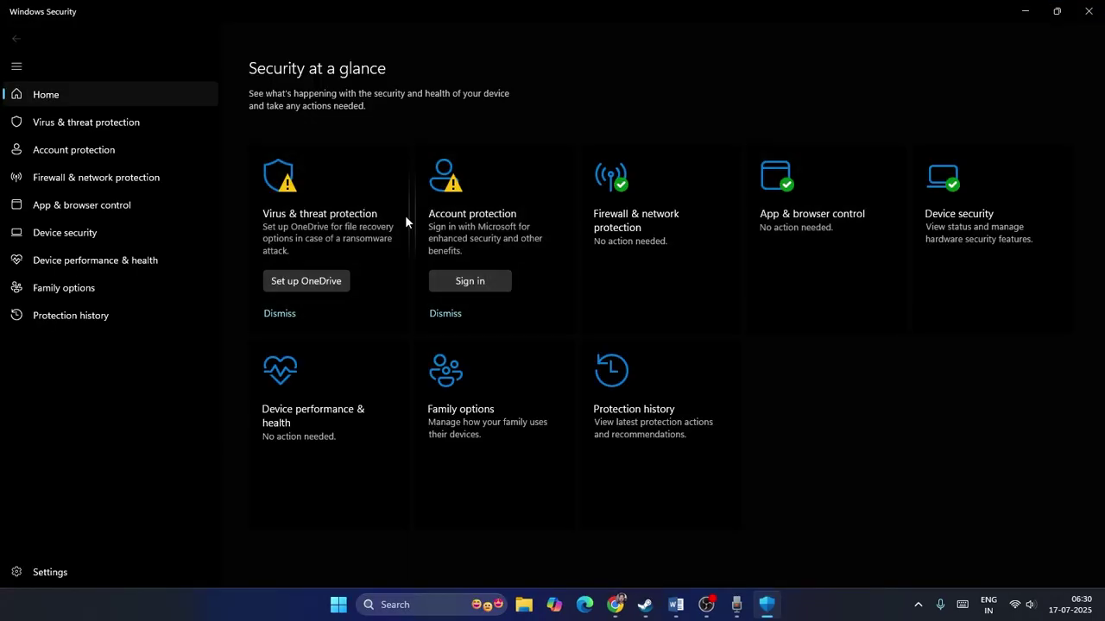
click(312, 208)
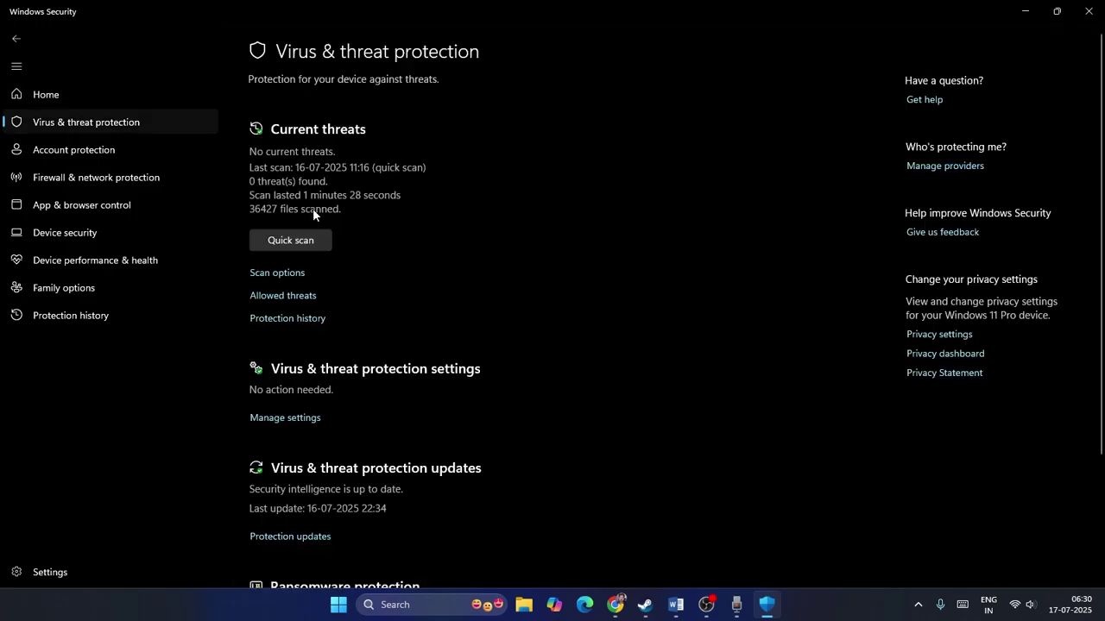
Go to the exclusions in the virus & threat protection settings and start adding a file exclusion.
scroll(412, 229, down, 2)
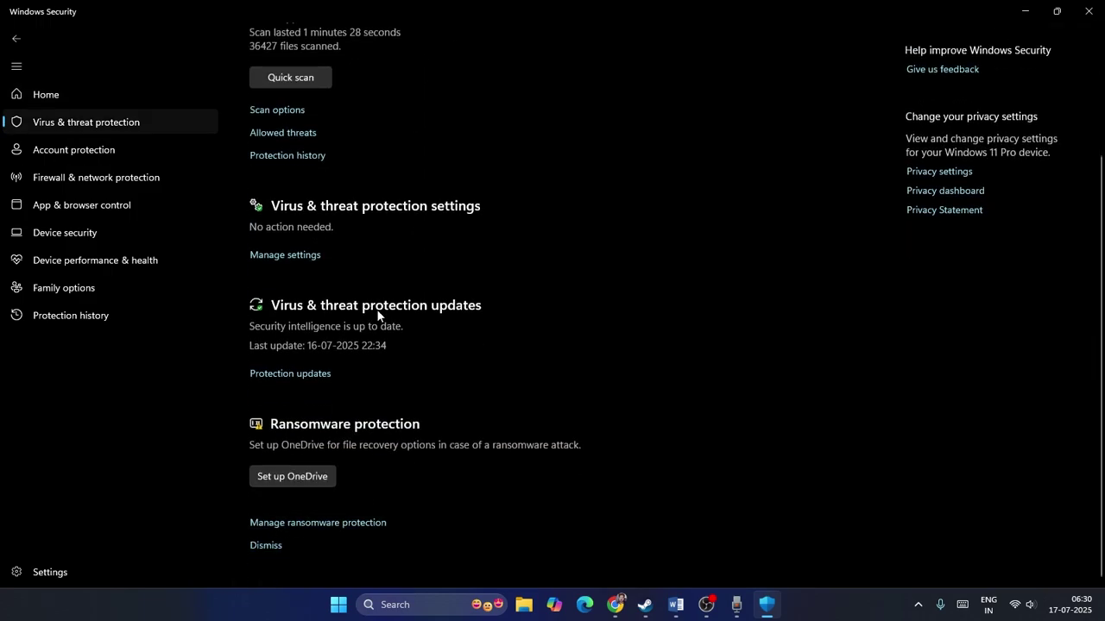
scroll(345, 302, up, 1)
scroll(424, 301, down, 1)
click(288, 255)
scroll(453, 248, down, 5)
scroll(452, 248, up, 1)
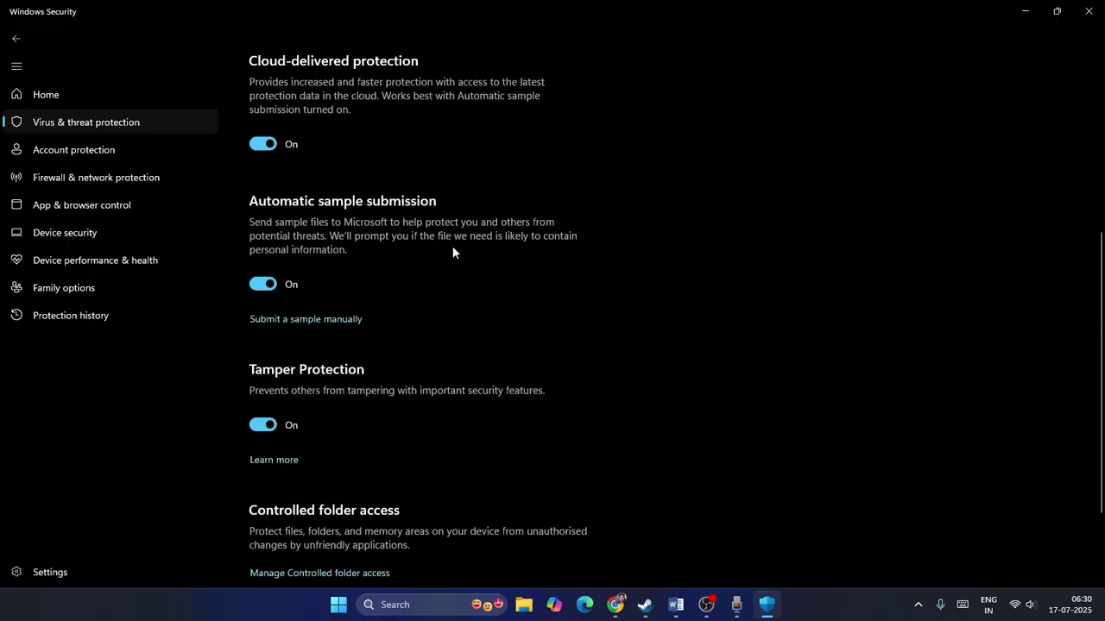
scroll(452, 250, down, 2)
click(311, 547)
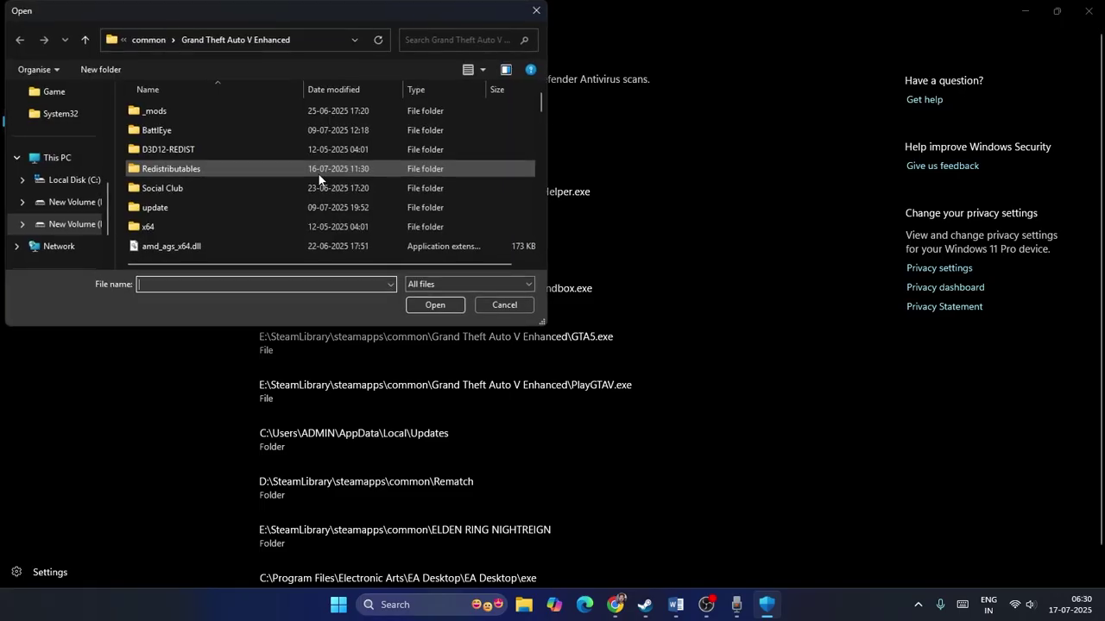
Browse to D:\SteamLibrary\steamapps\common\Destiny 2 for the file to exclude.
scroll(198, 154, down, 5)
scroll(198, 154, down, 3)
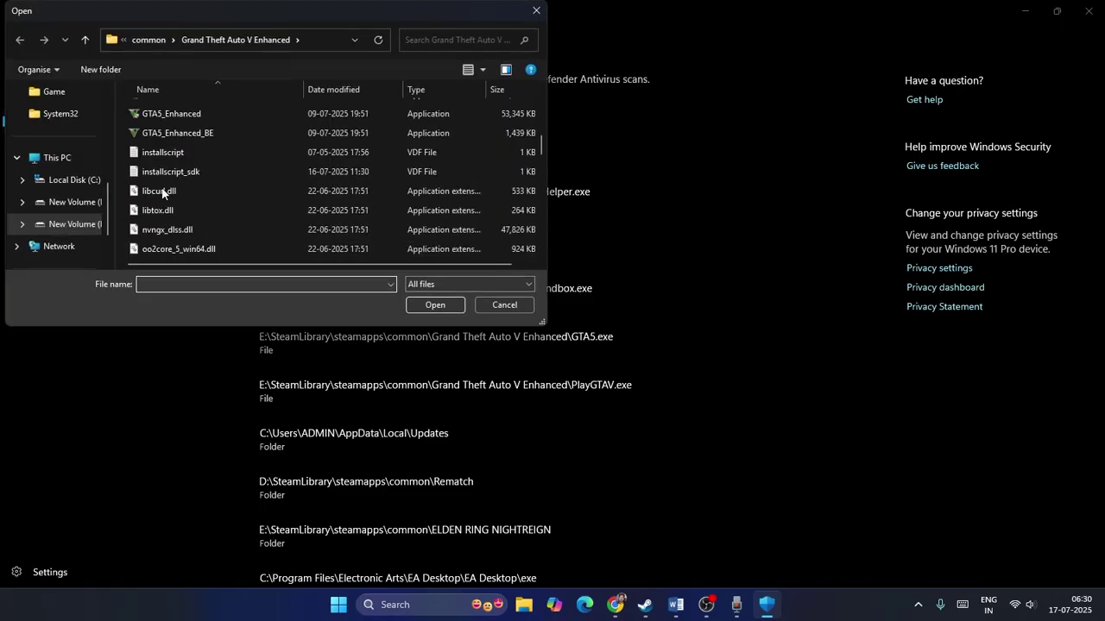
click(87, 202)
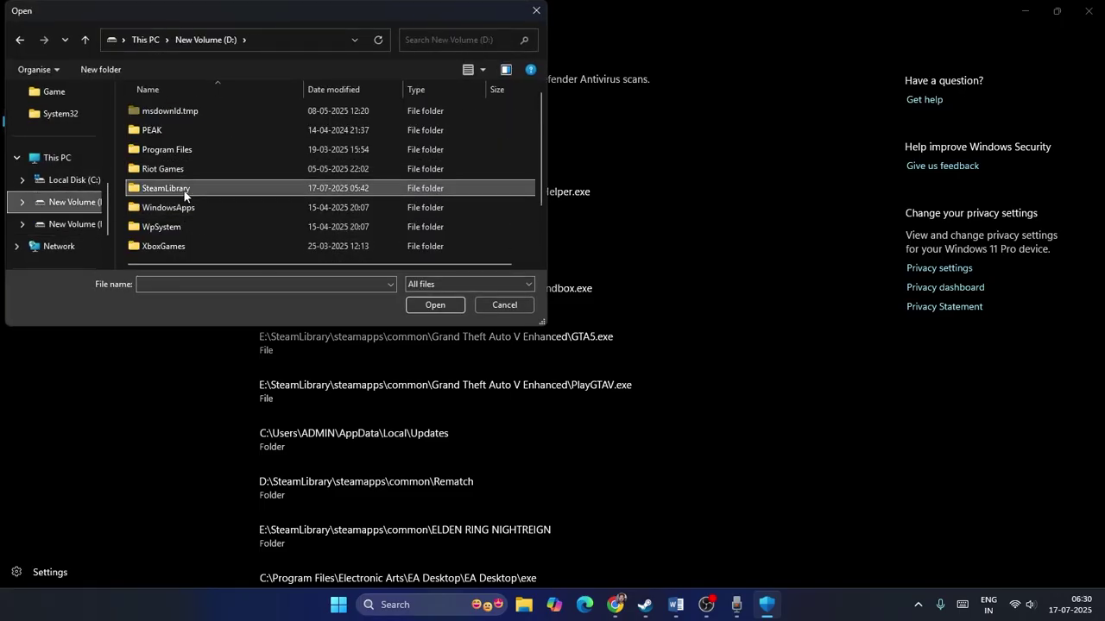
double_click(177, 189)
double_click(187, 114)
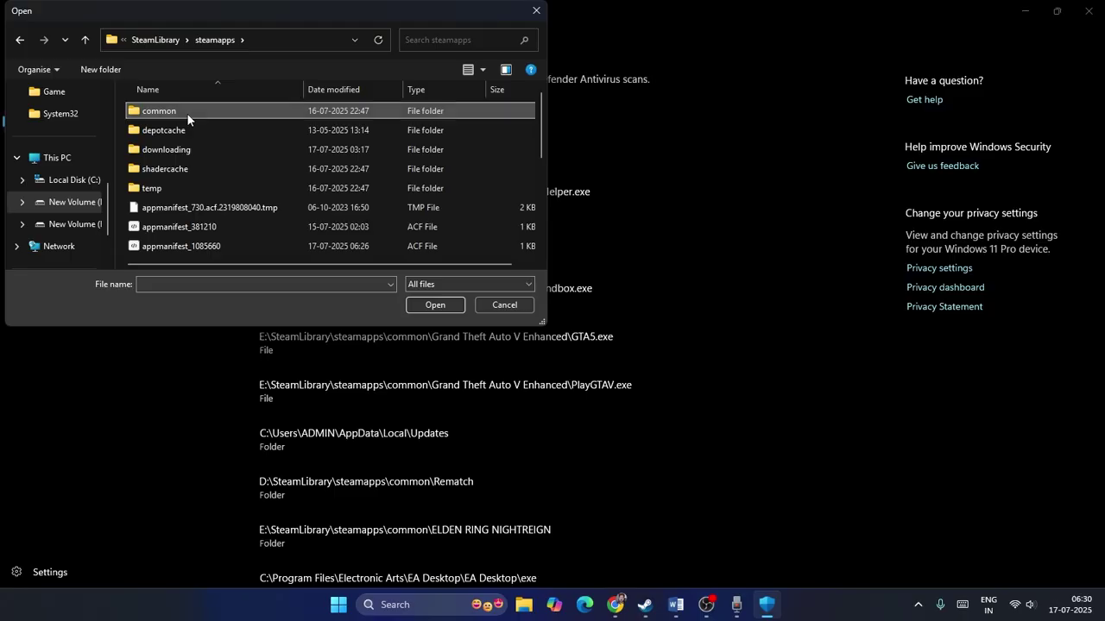
double_click(187, 113)
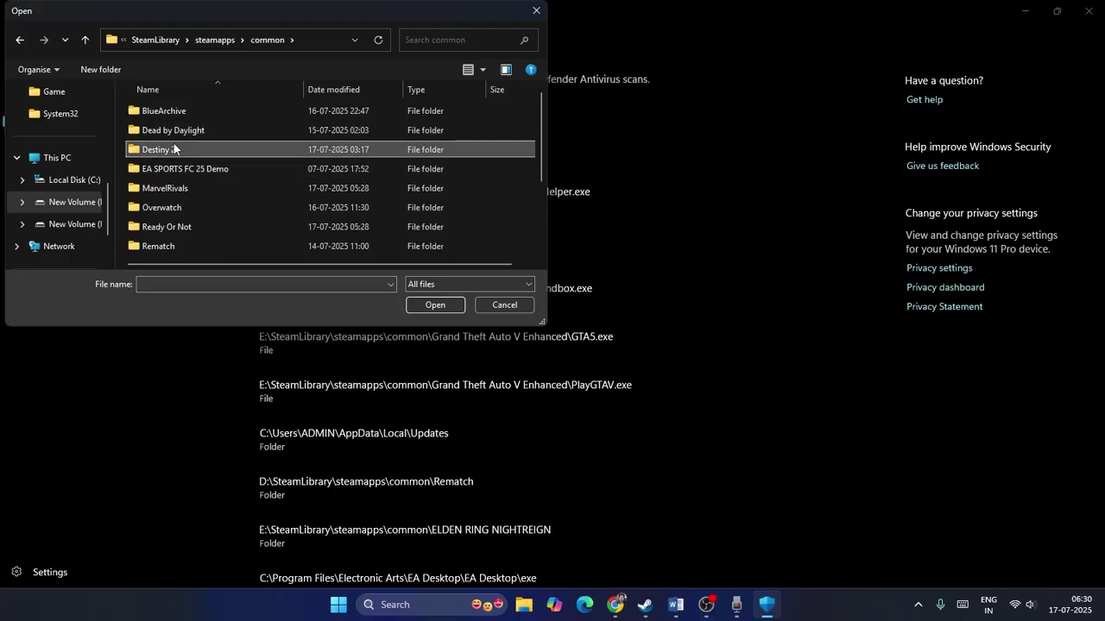
double_click(159, 150)
Add the destiny2 application as an exclusion from Microsoft Defender Antivirus scans and close Windows Security.
scroll(193, 164, down, 3)
scroll(194, 169, down, 3)
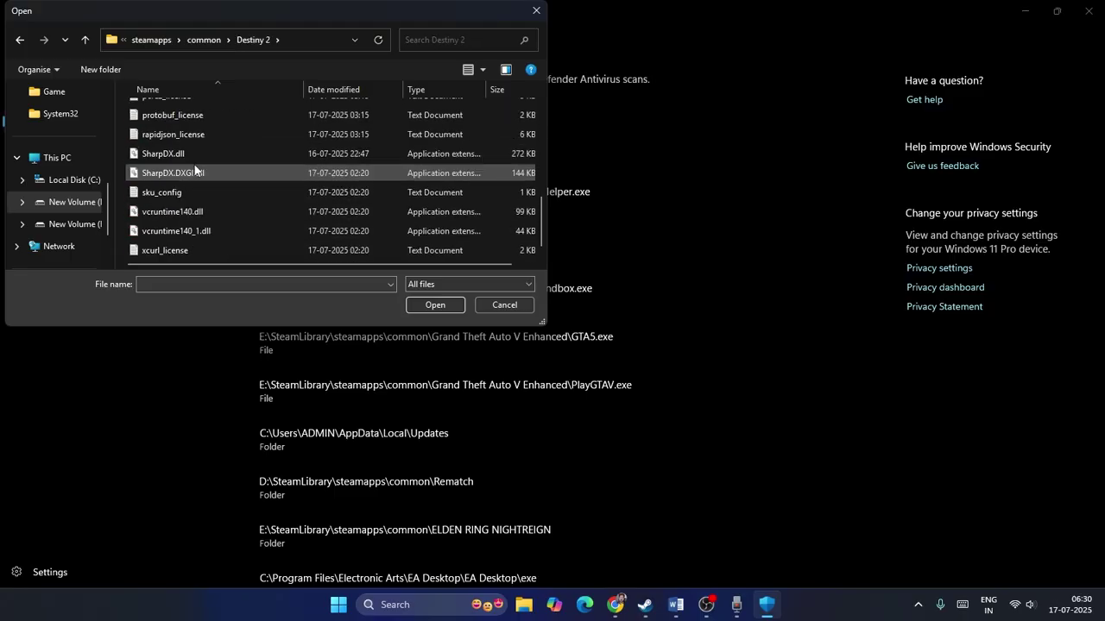
scroll(195, 169, up, 3)
click(158, 127)
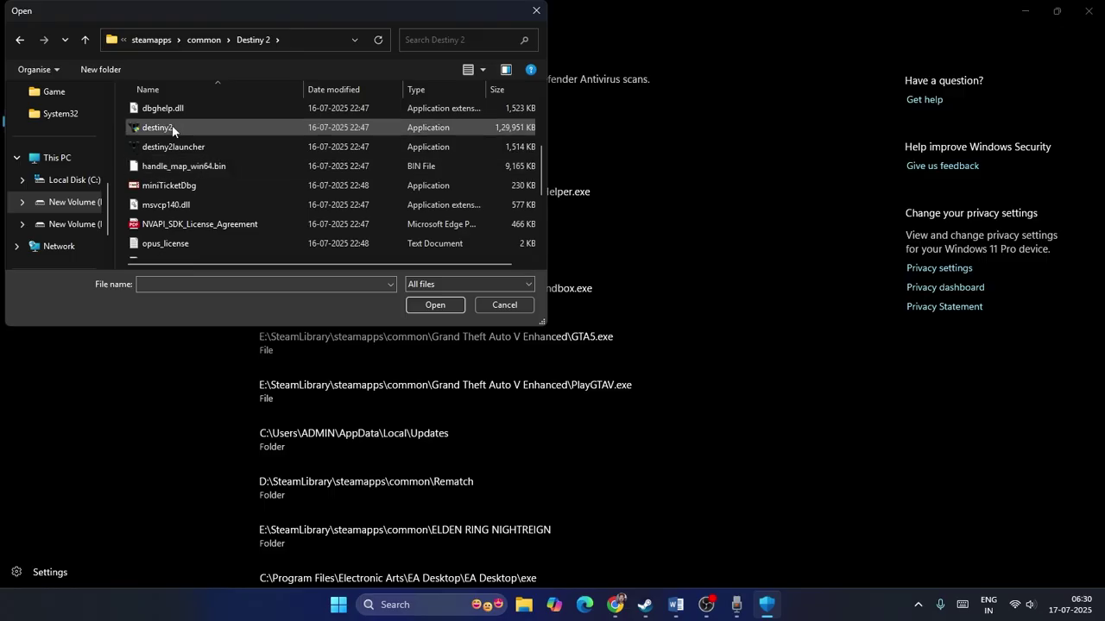
click(418, 301)
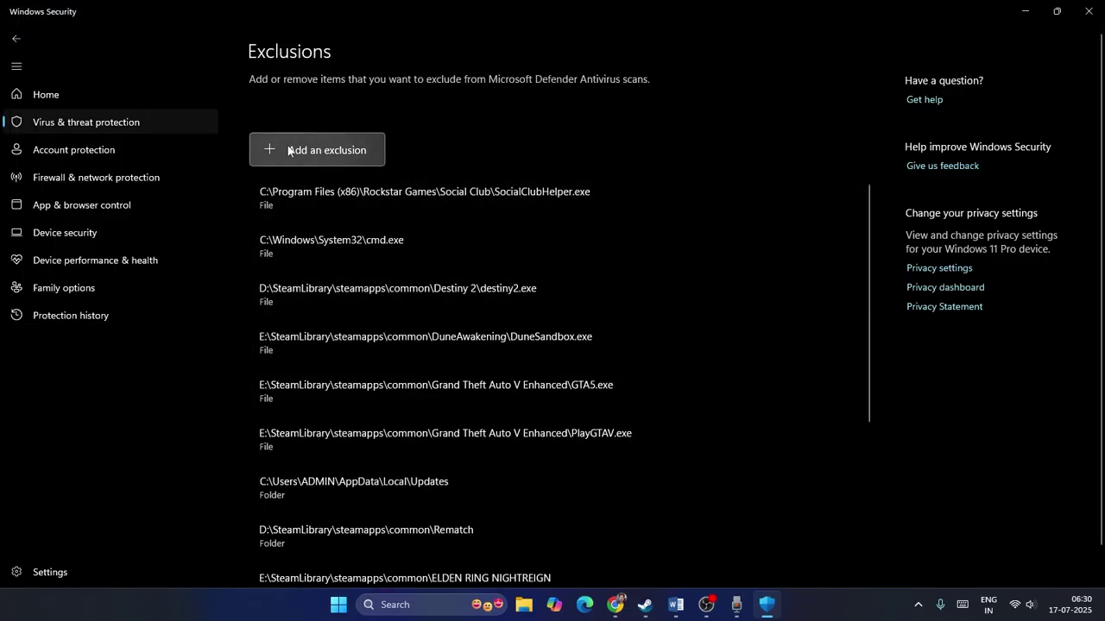
click(1088, 11)
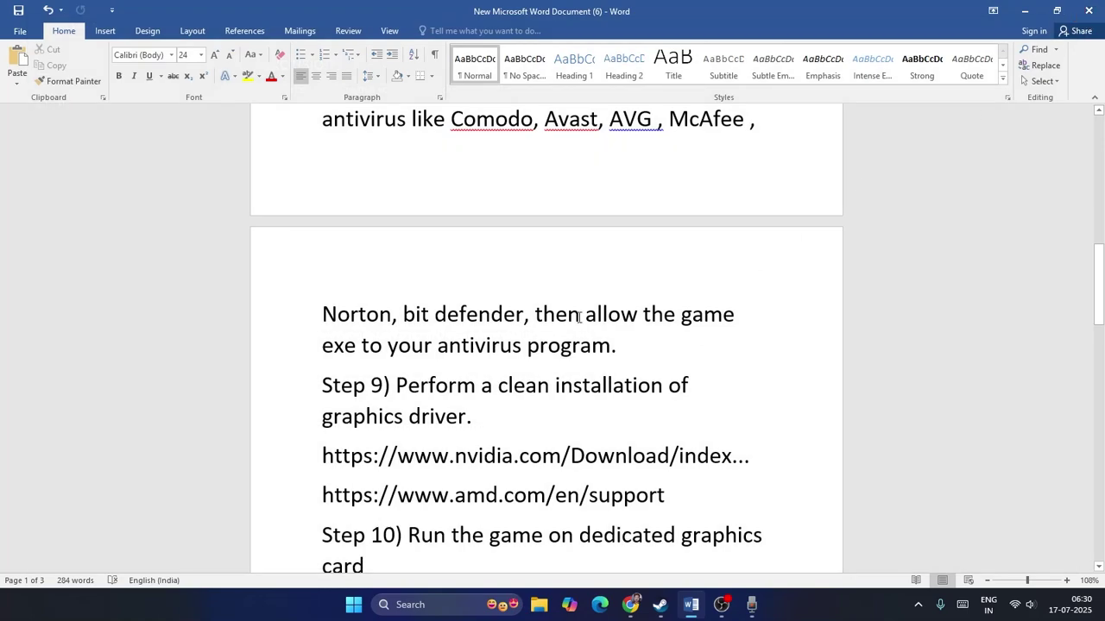
Read Step 9 in the Word notes about a clean graphics driver installation.
scroll(423, 273, down, 3)
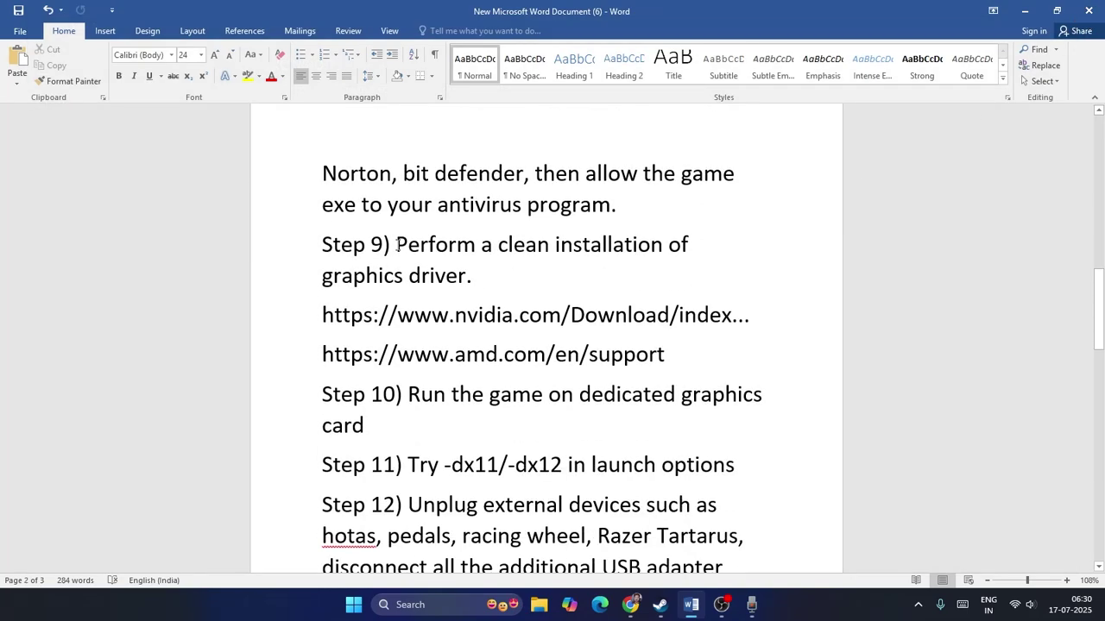
drag(397, 244, 483, 276)
click(508, 279)
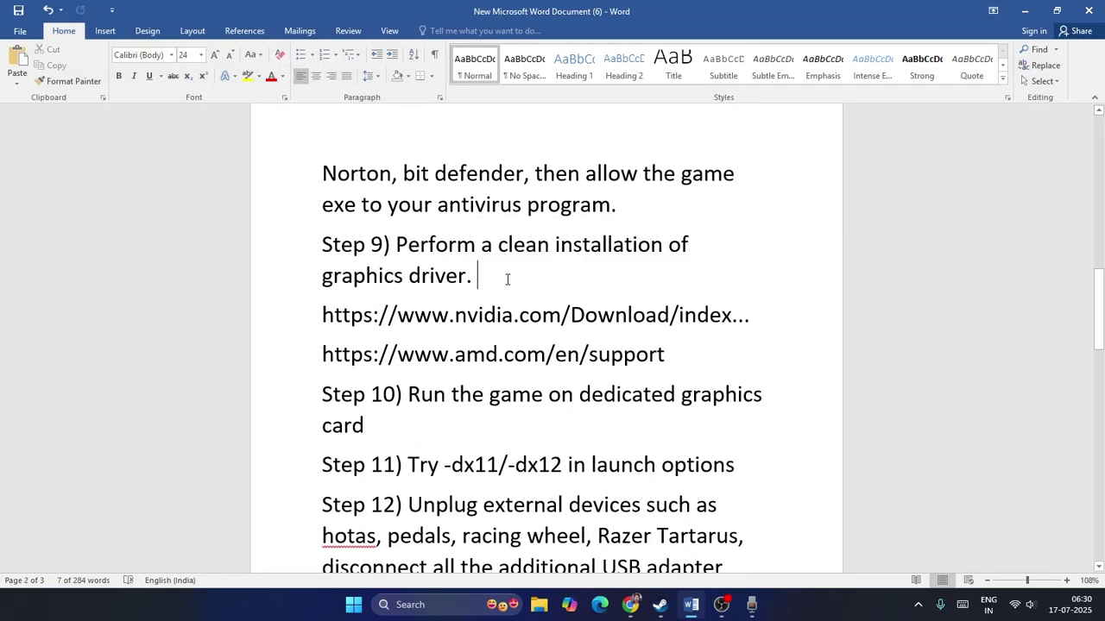
Switch to Chrome and view the NVIDIA and AMD driver download pages.
click(630, 604)
click(535, 17)
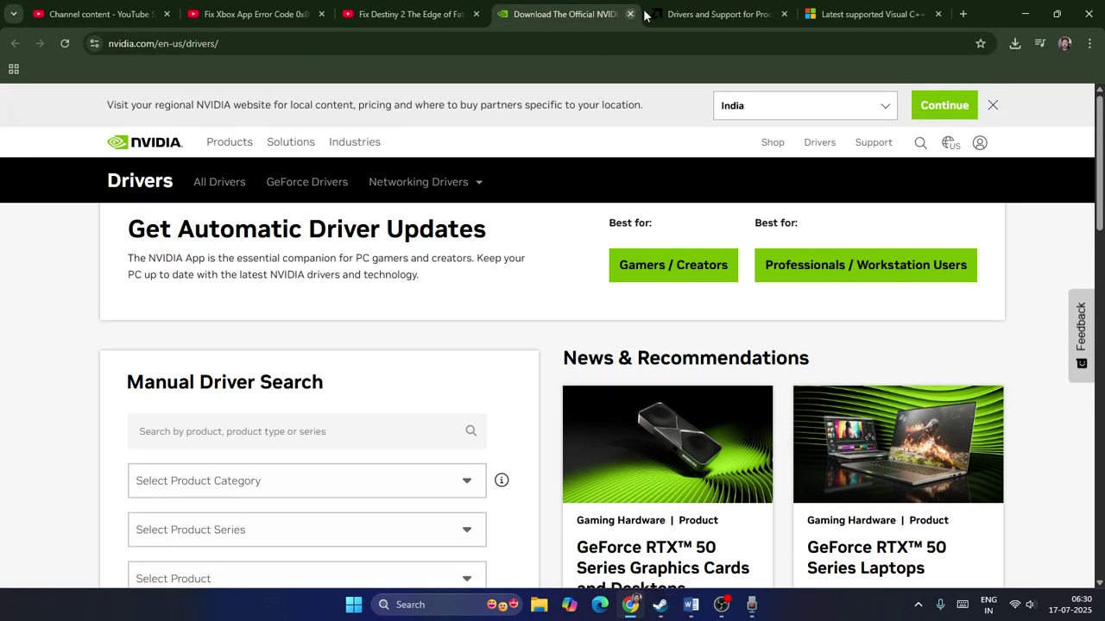
click(716, 14)
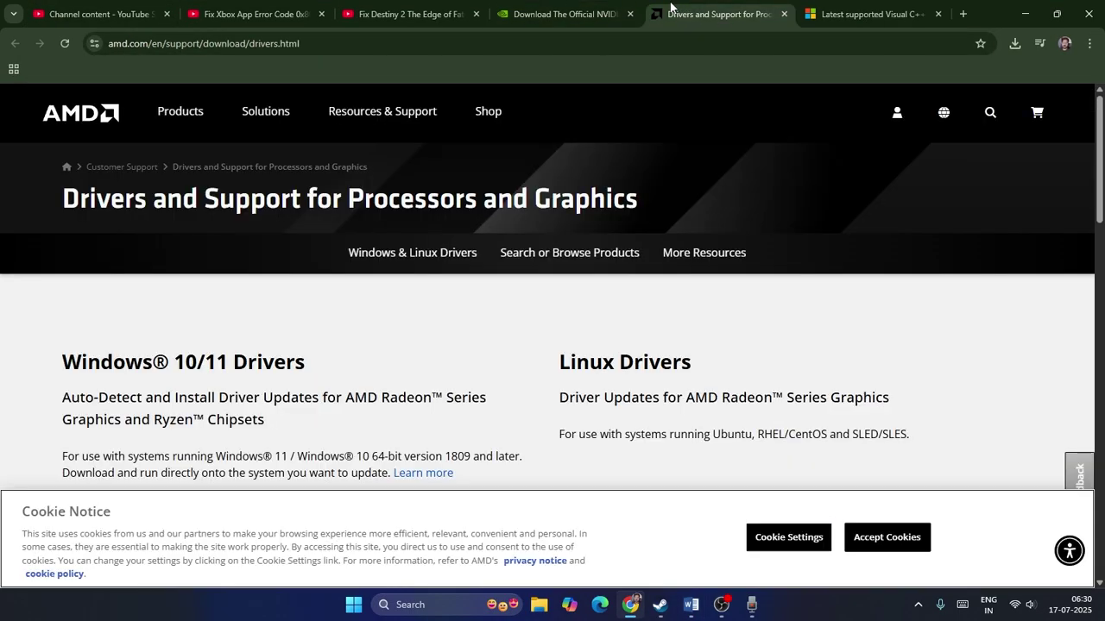
Set the product category to GeForce in NVIDIA's manual driver search.
click(601, 6)
scroll(400, 254, down, 5)
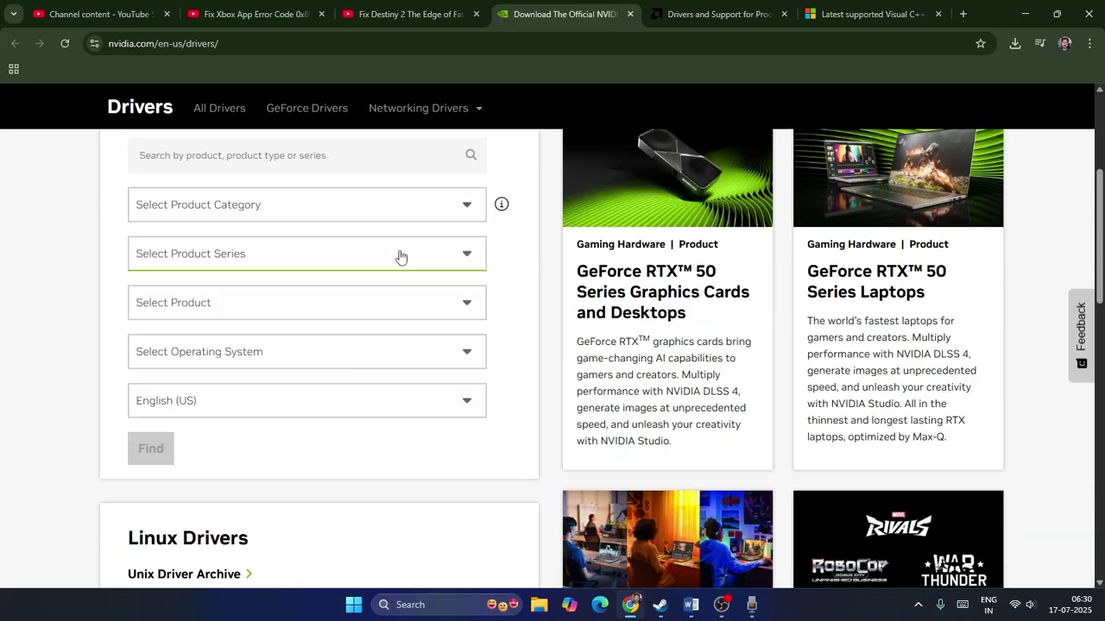
click(313, 210)
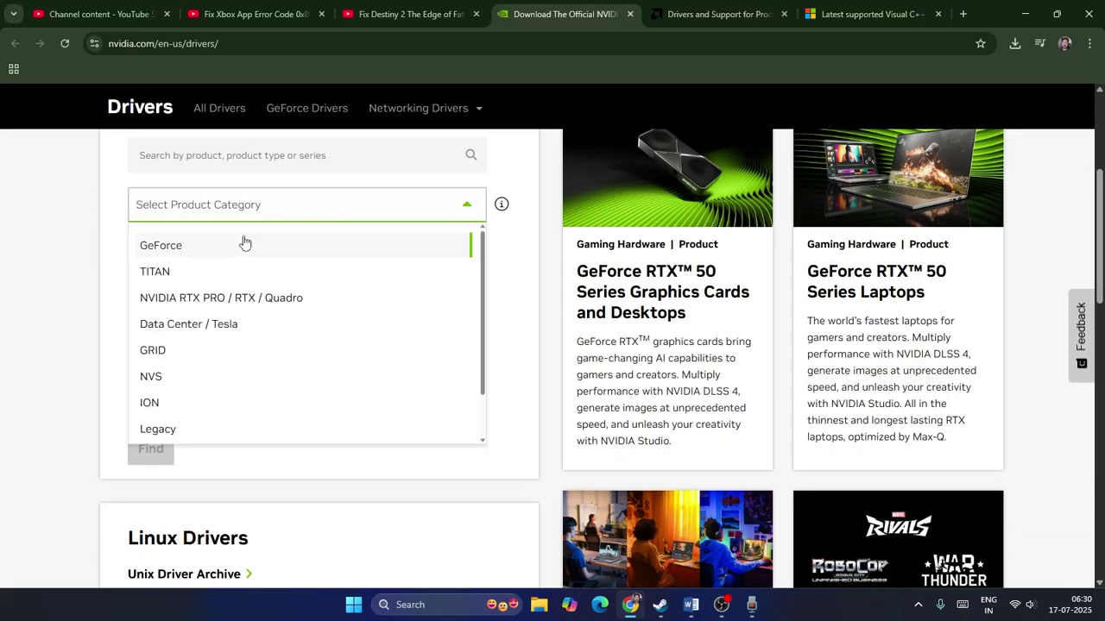
click(237, 244)
scroll(322, 216, up, 1)
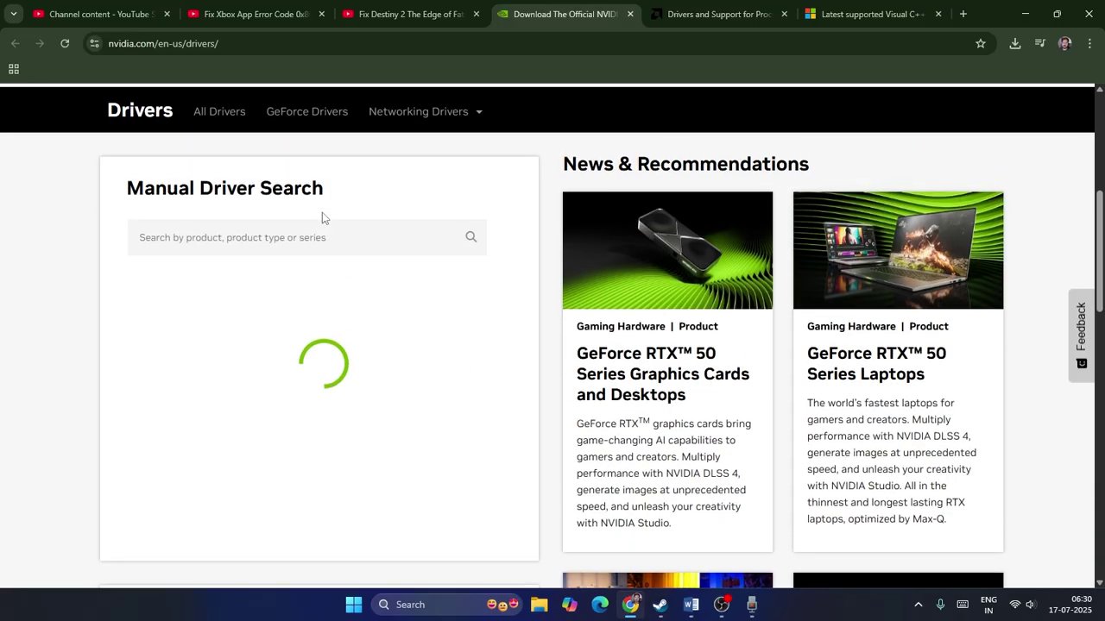
scroll(454, 208, down, 2)
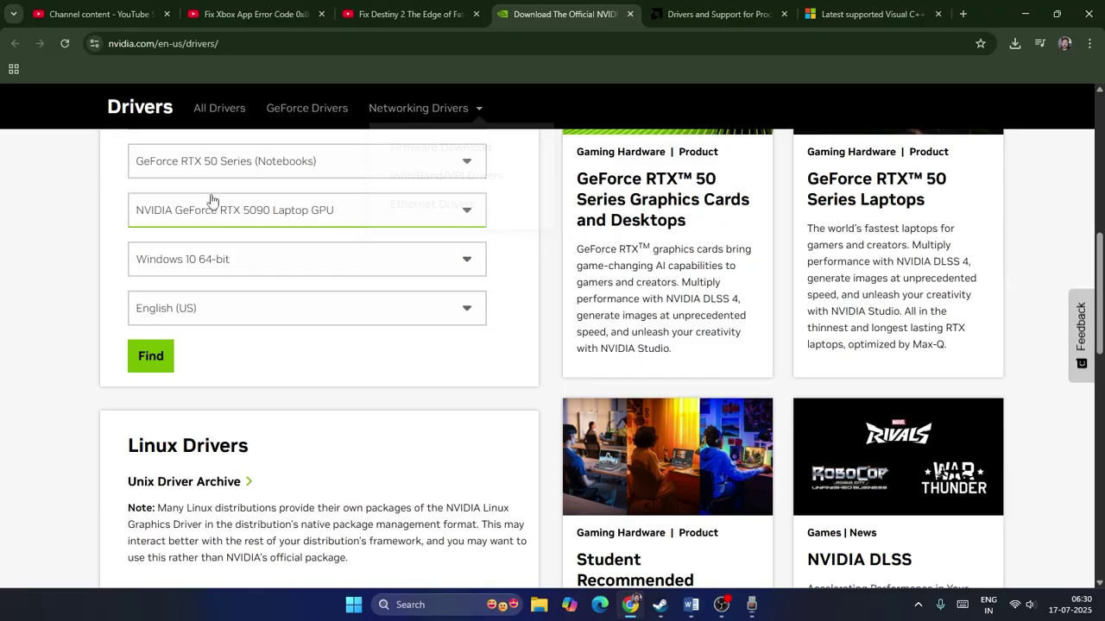
scroll(296, 221, up, 1)
Look through the product series options, set the operating system to Windows 11, and find matching NVIDIA drivers.
click(285, 231)
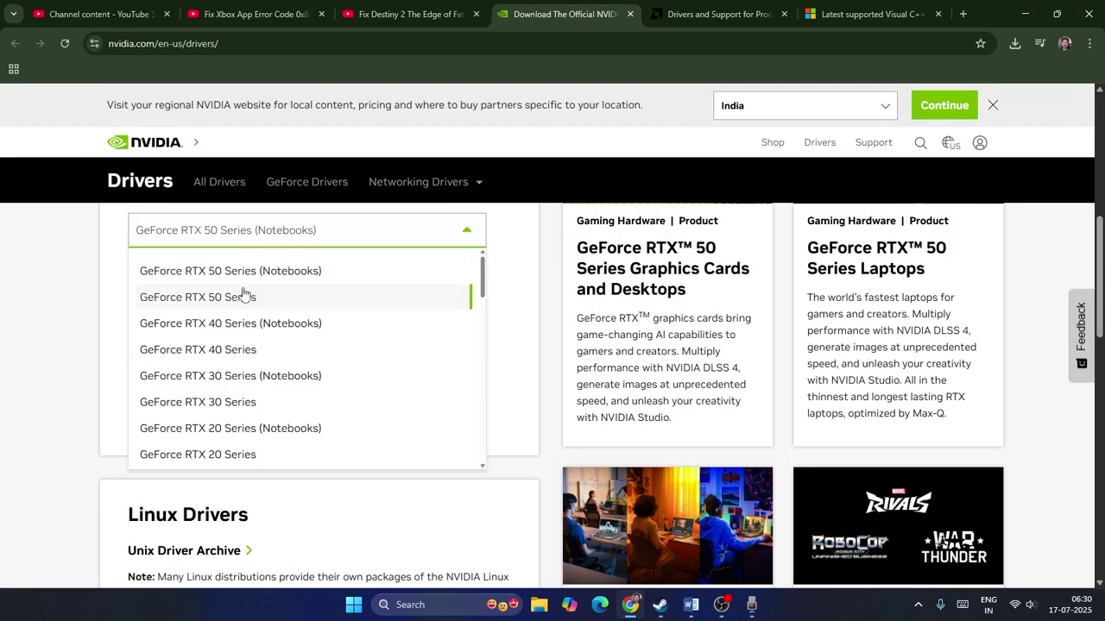
click(114, 286)
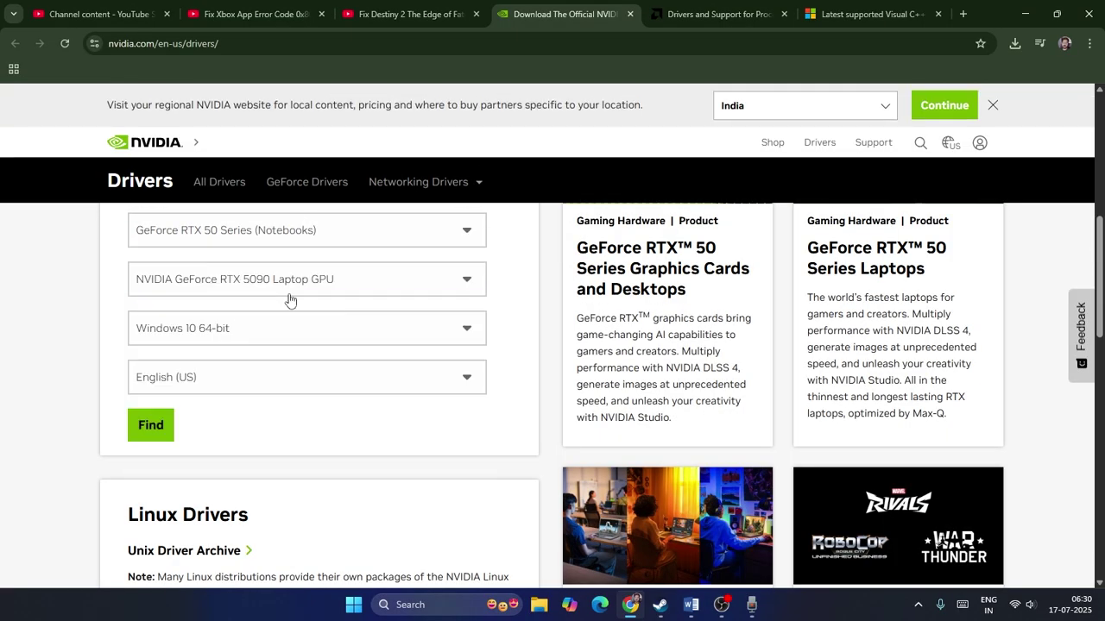
click(245, 328)
click(242, 389)
scroll(198, 466, up, 2)
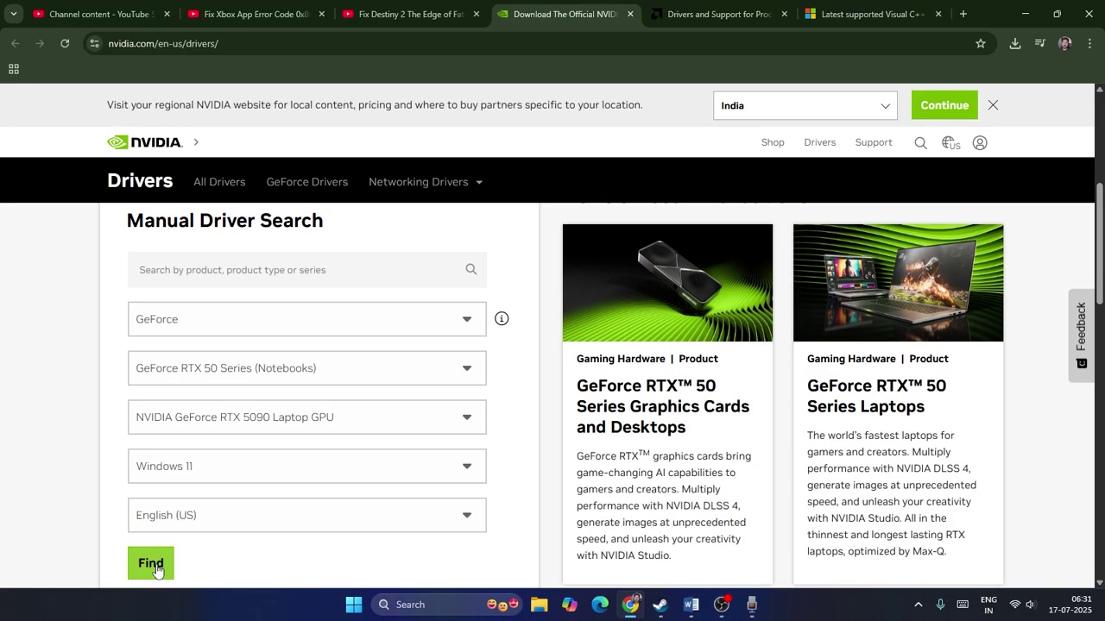
click(149, 563)
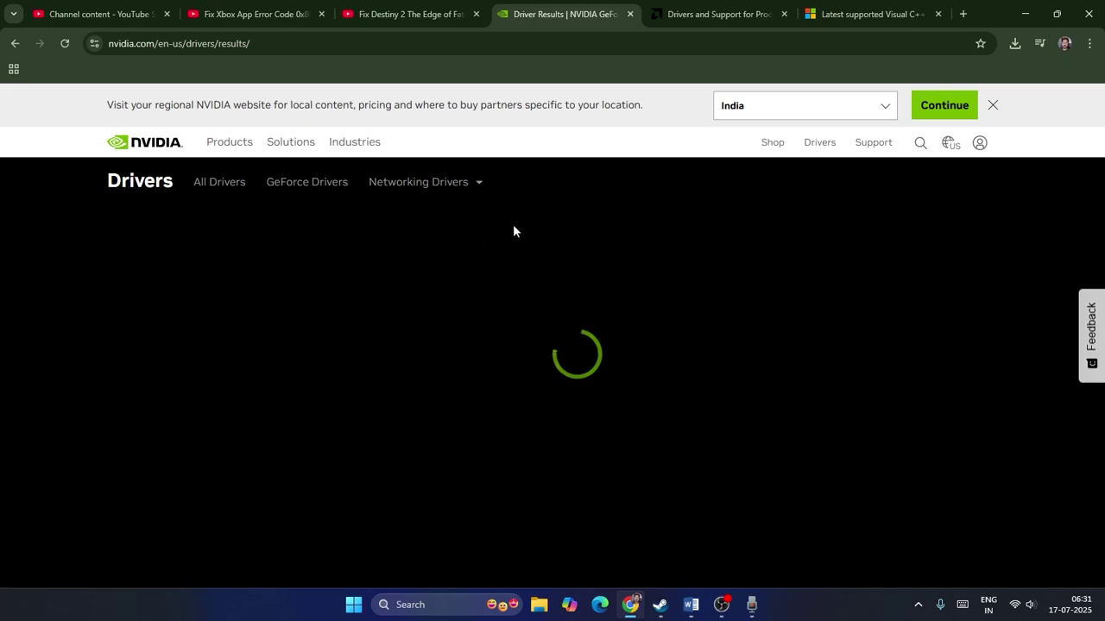
Examine the GeForce Game Ready and NVIDIA Studio drivers offered in the driver results.
scroll(394, 349, down, 4)
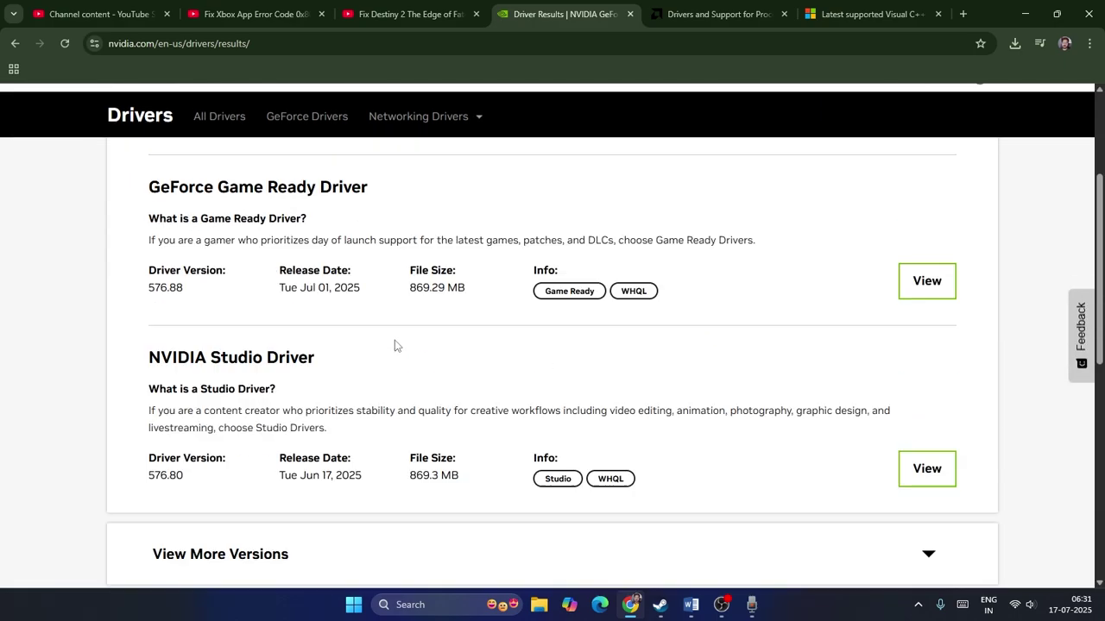
scroll(345, 328, up, 3)
scroll(282, 277, down, 1)
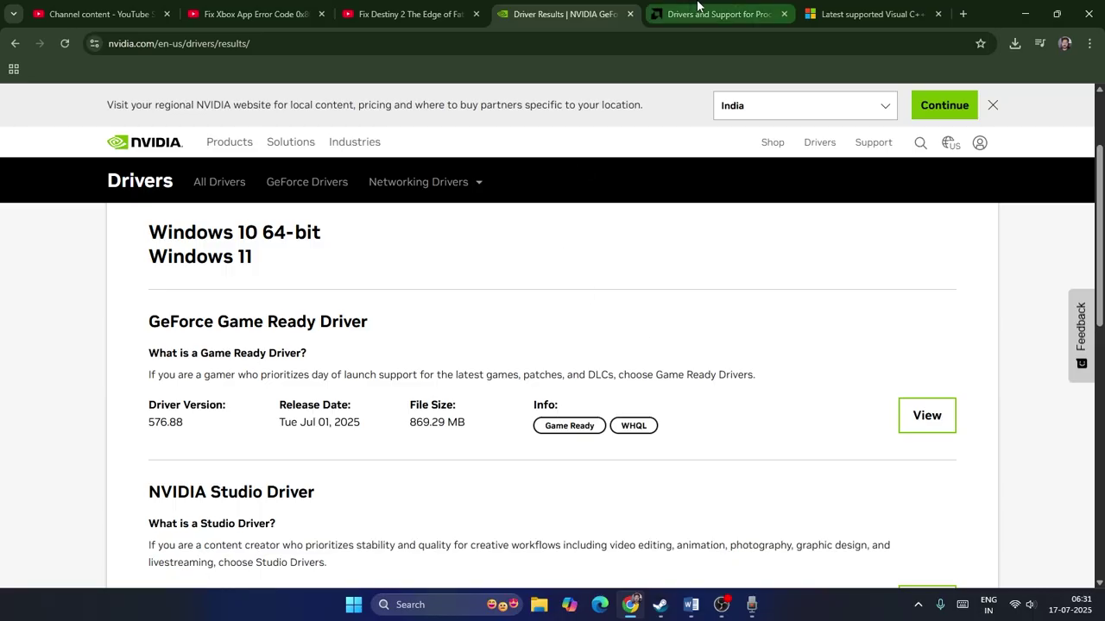
Find the AMD driver page for the Radeon RX 5700 by browsing Graphics, Radeon RX and Radeon RX 5000 Series, and view its operating system options.
click(700, 11)
scroll(392, 368, down, 6)
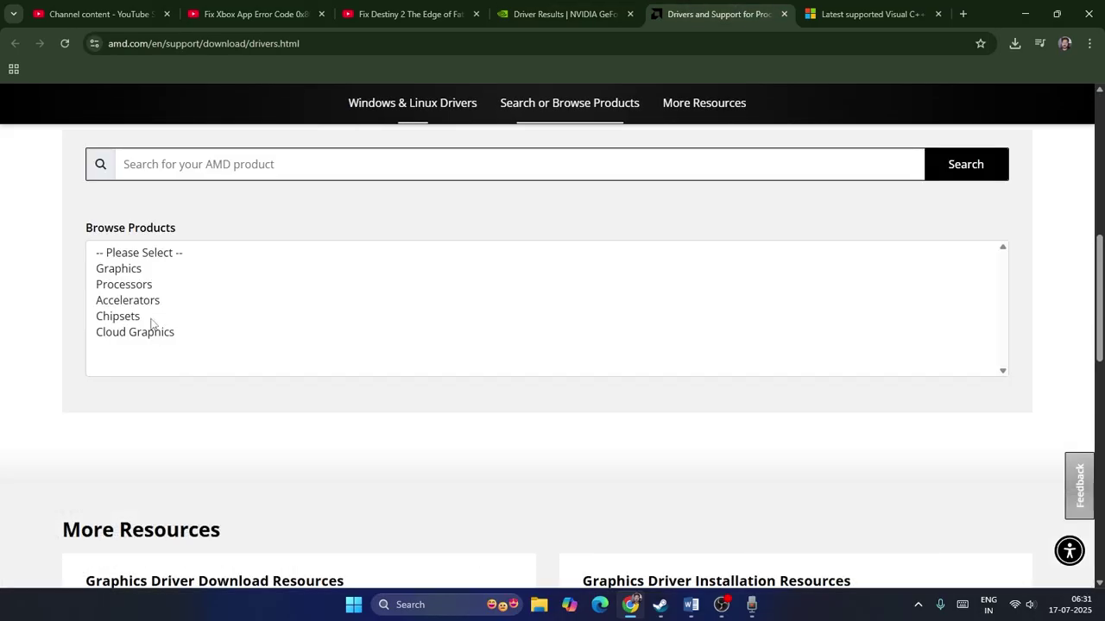
click(128, 270)
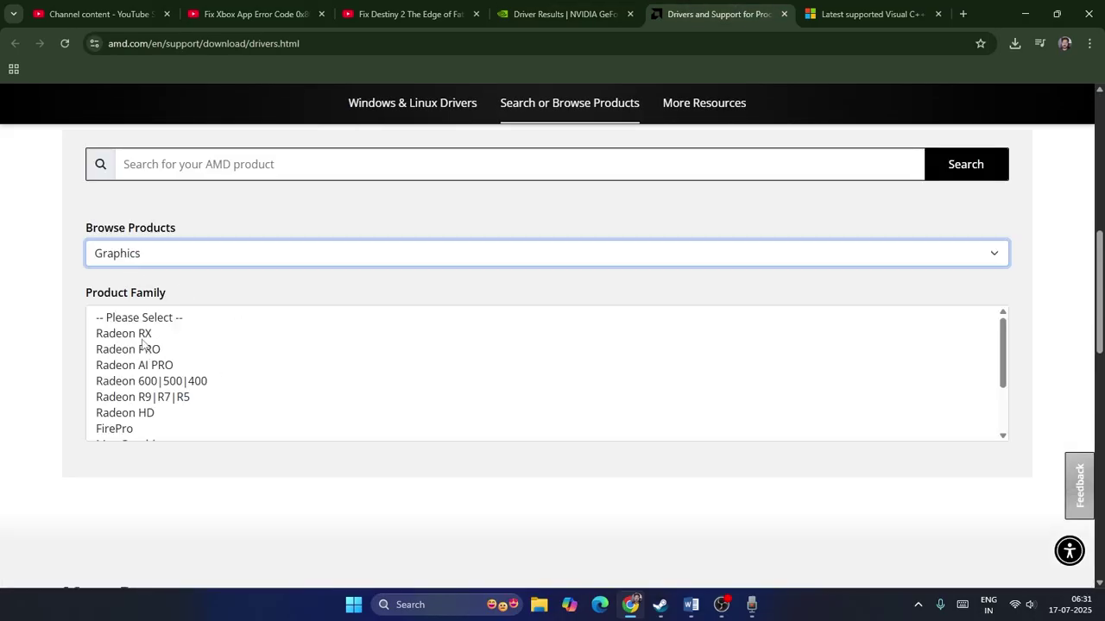
click(143, 336)
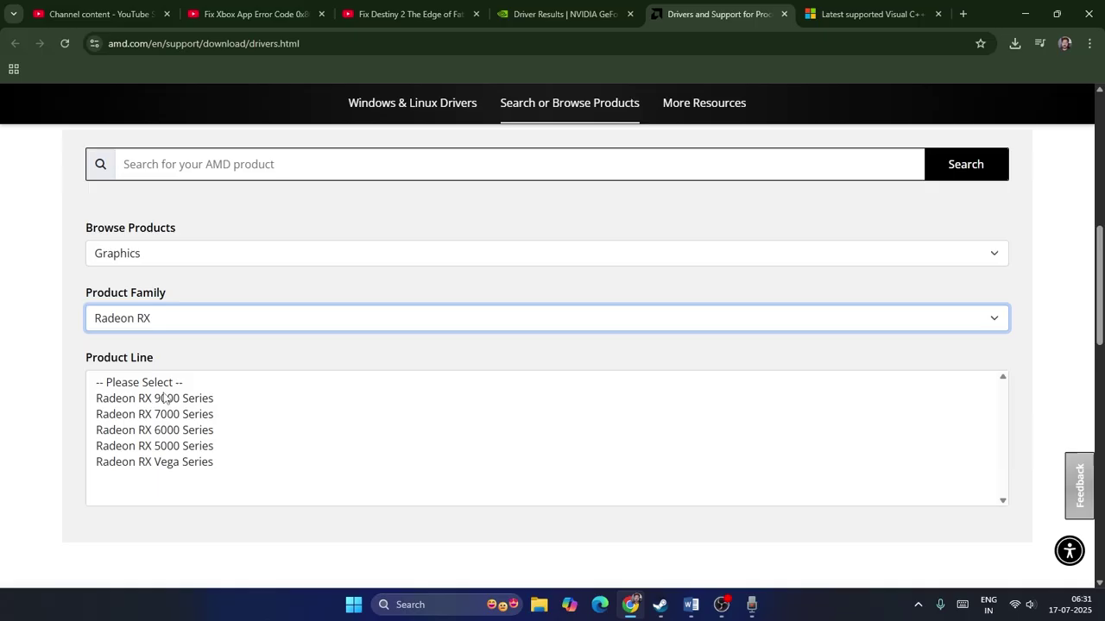
click(178, 444)
click(198, 495)
scroll(181, 419, down, 2)
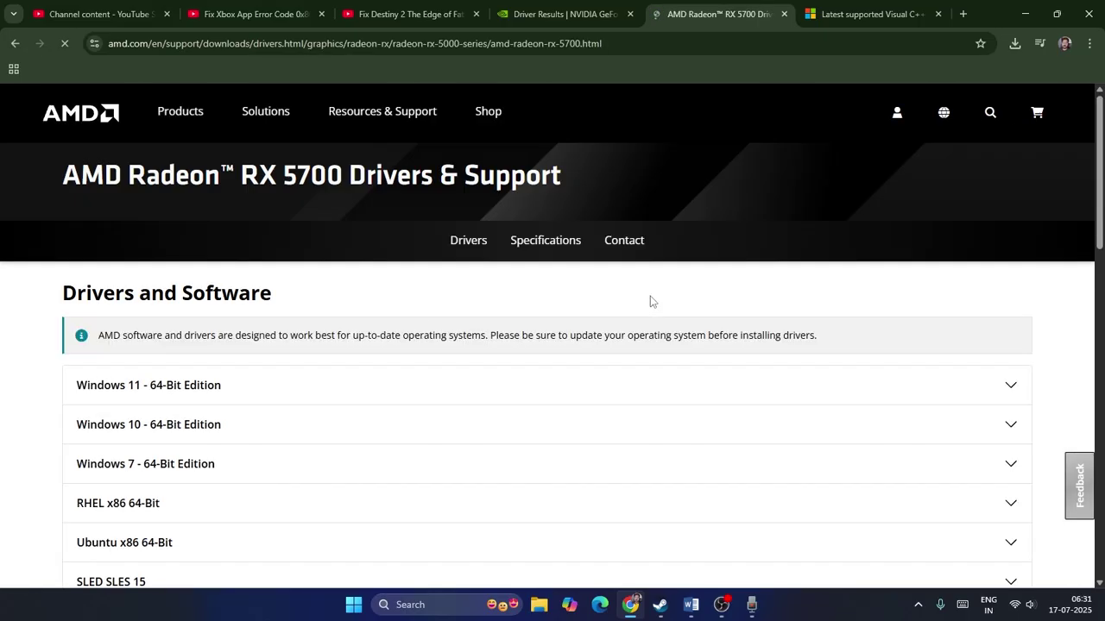
scroll(341, 389, down, 1)
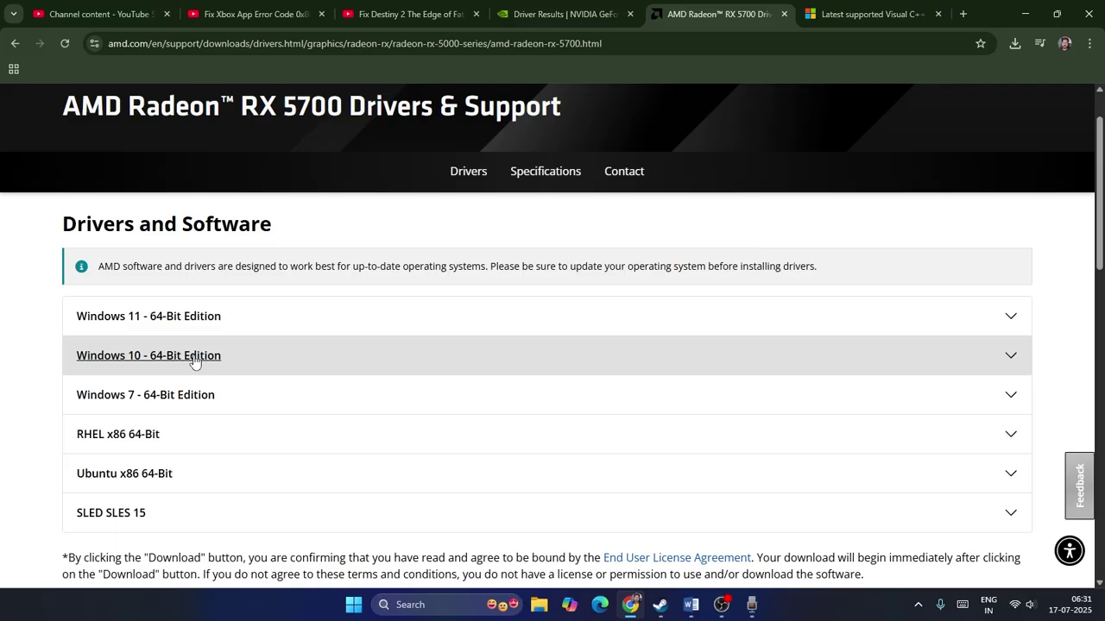
Examine the x86 and x64 download links for the latest Microsoft Visual C++ Redistributable.
click(842, 14)
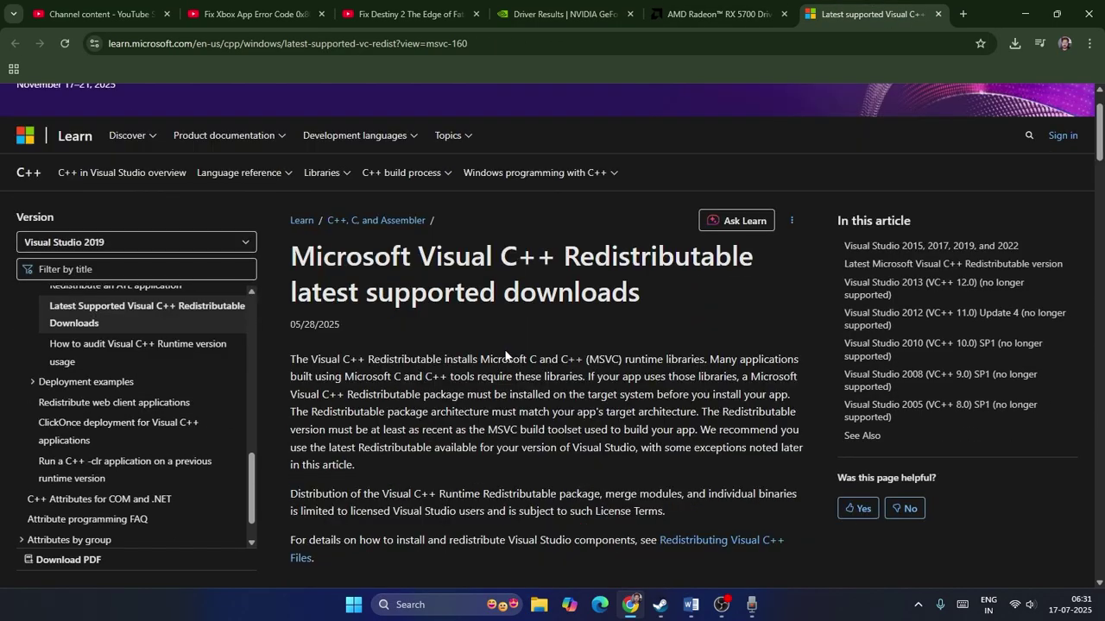
drag(640, 293, 291, 257)
click(304, 259)
scroll(643, 294, down, 10)
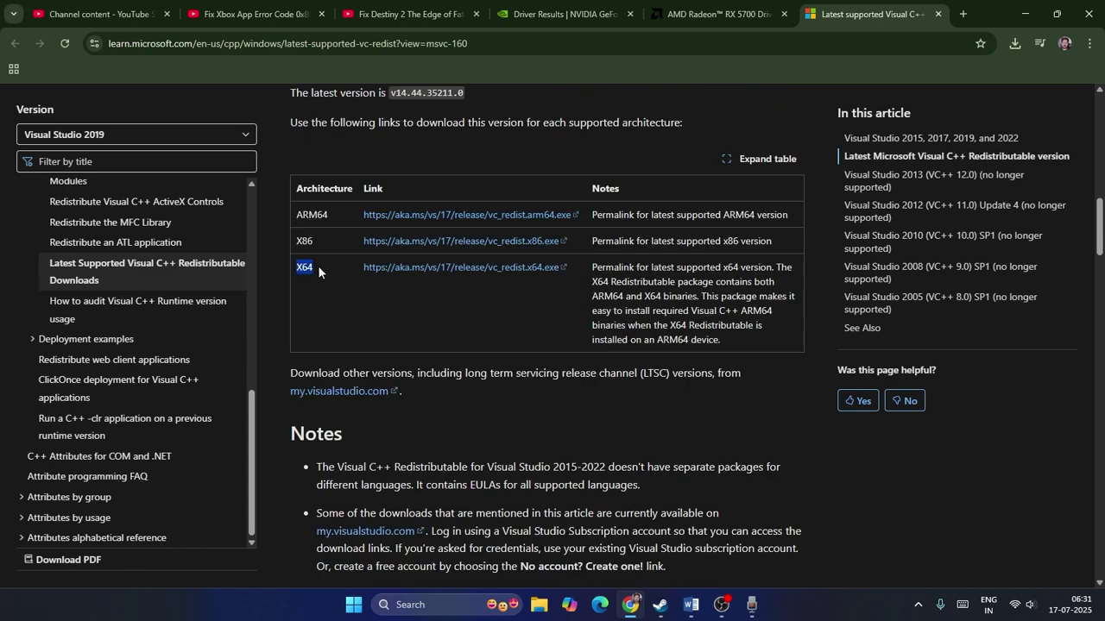
click(301, 241)
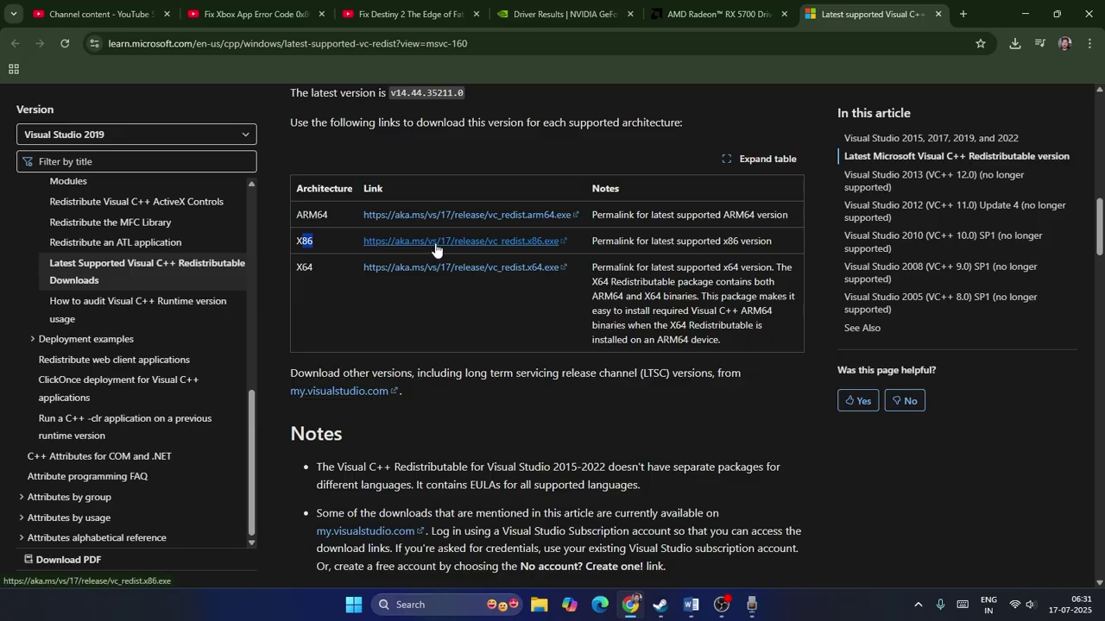
click(779, 302)
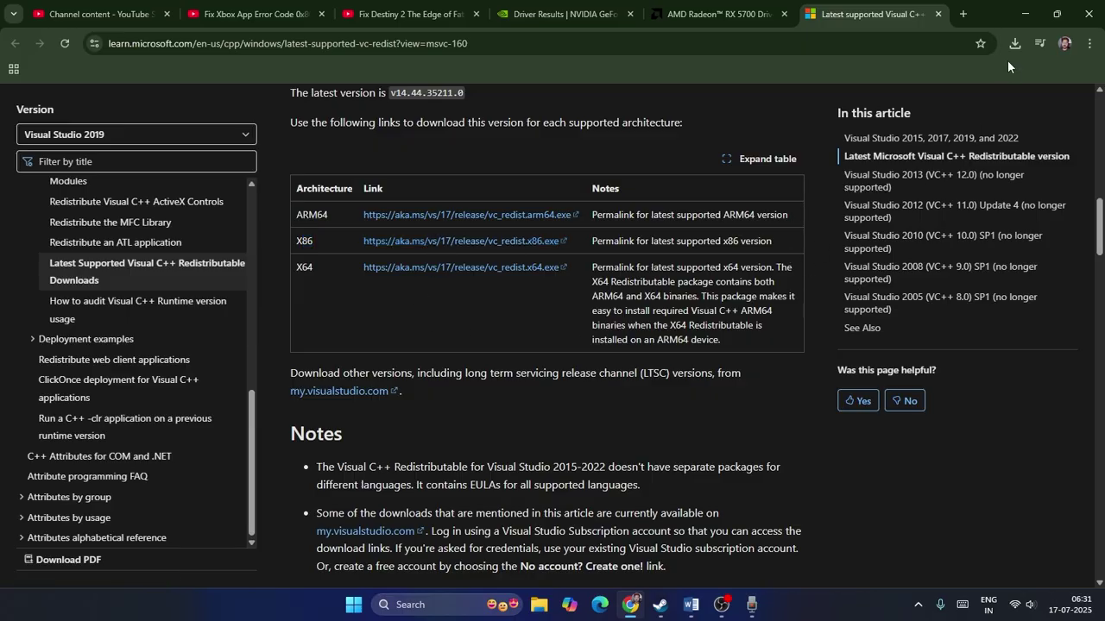
Return to the Word document and highlight Step 10 about running the game on the dedicated graphics card.
click(1017, 16)
scroll(626, 250, down, 3)
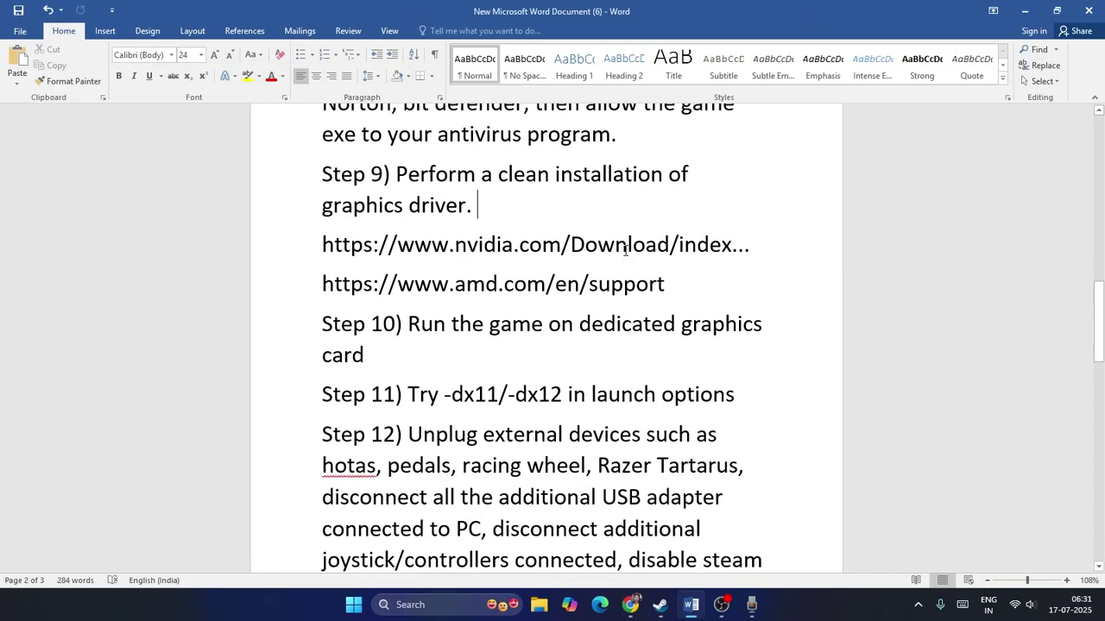
drag(409, 217, 423, 240)
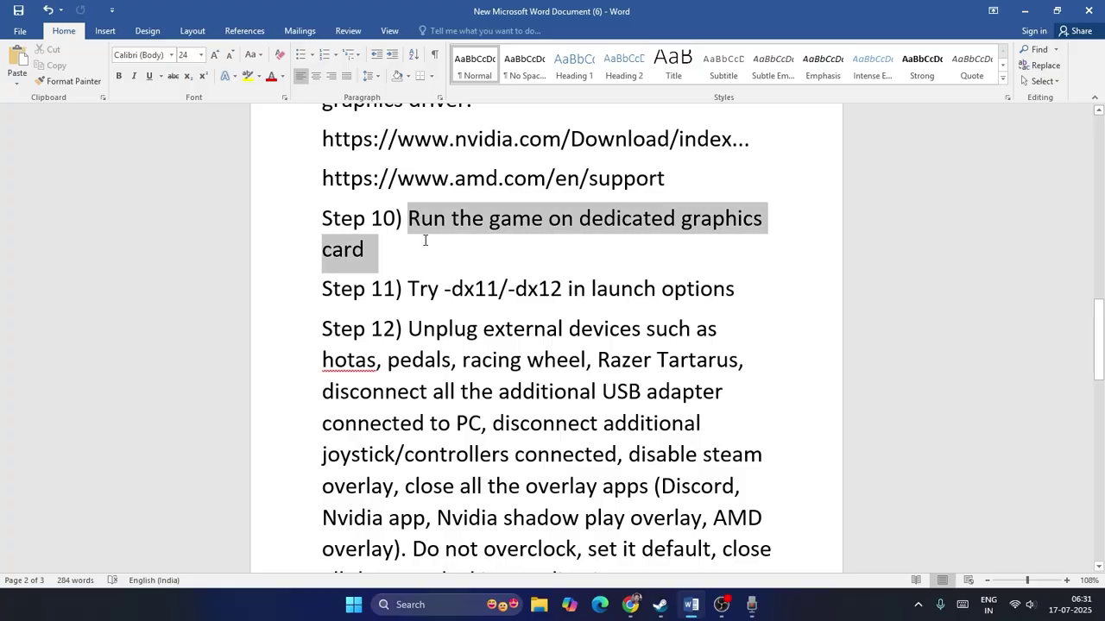
click(488, 255)
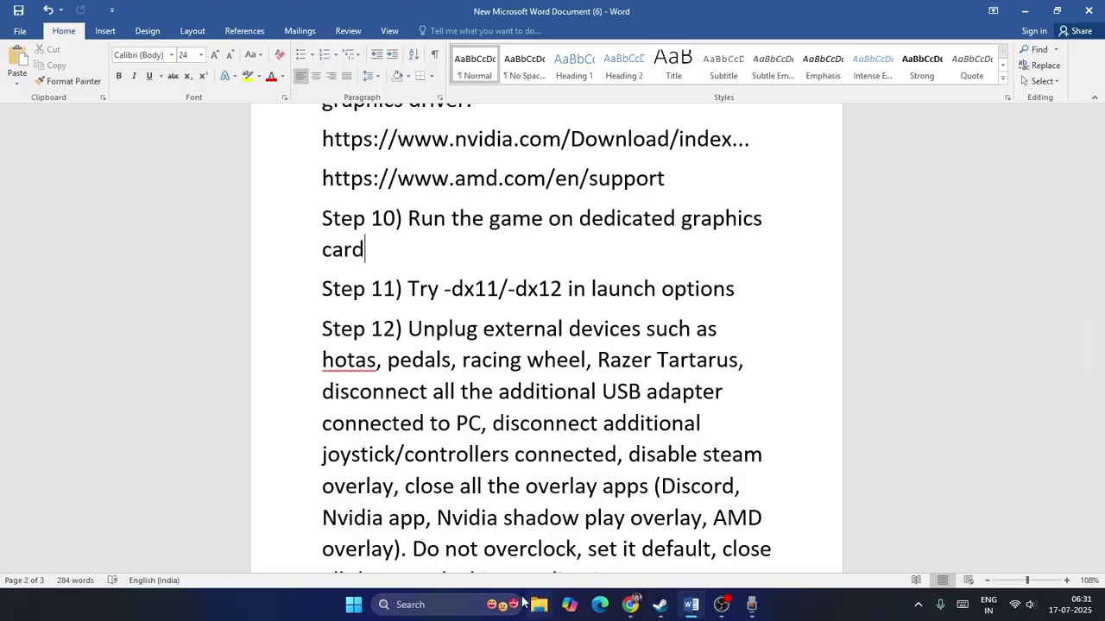
Search Windows for graphics and open the Graphics settings at the customised settings for applications.
click(439, 607)
text(gra)
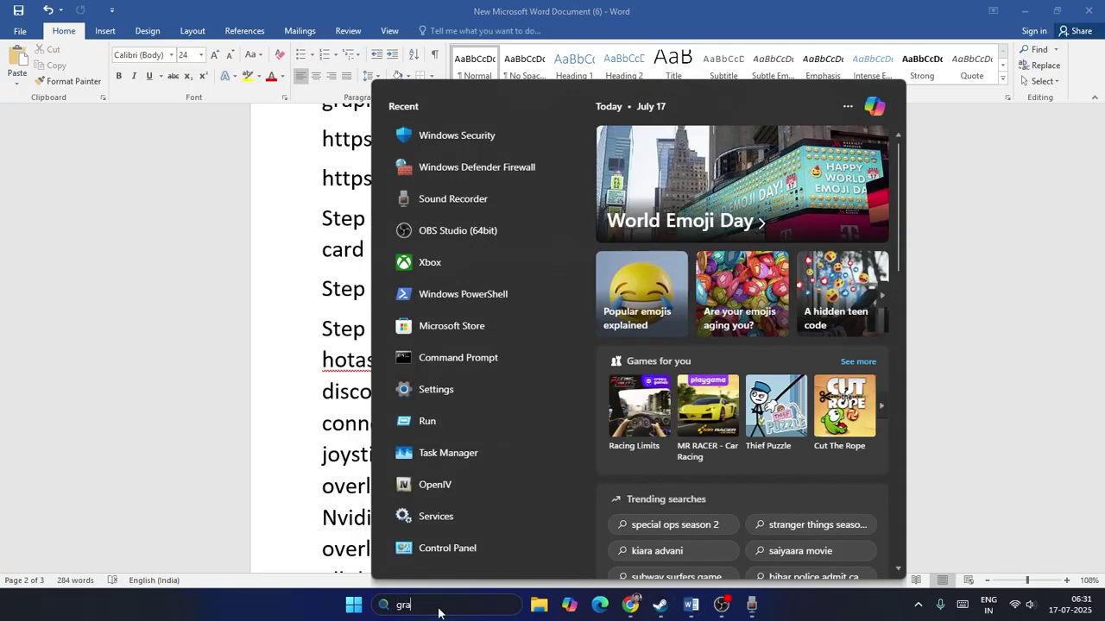
text(phi)
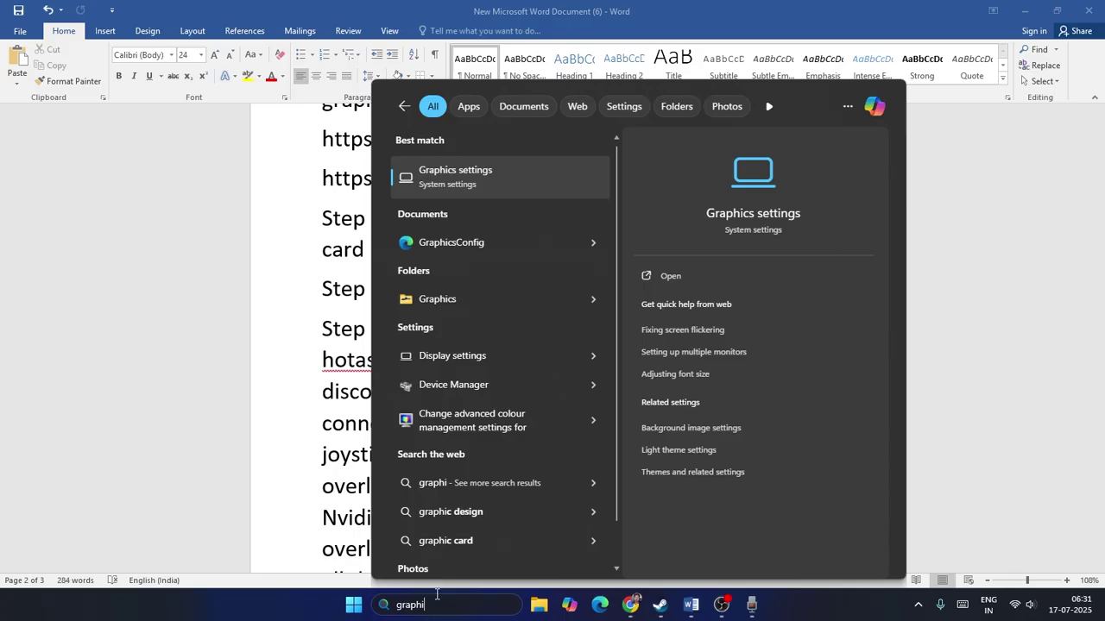
click(455, 169)
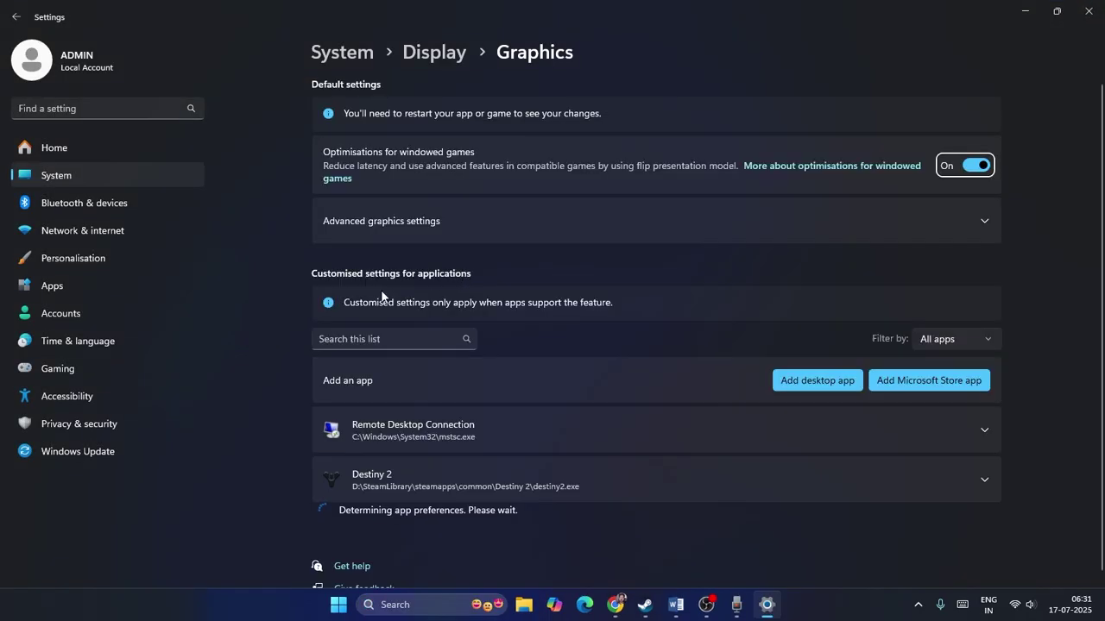
scroll(825, 337, down, 2)
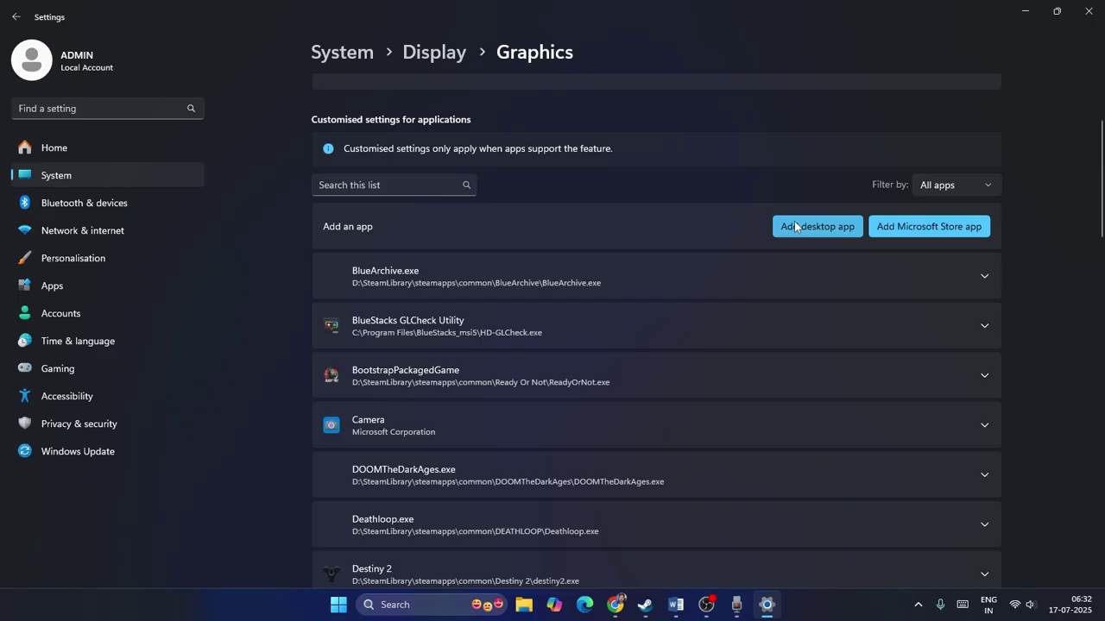
Try to add the destiny2 application from D:\SteamLibrary\steamapps\common\Destiny 2 as a desktop app in the graphics settings.
click(795, 224)
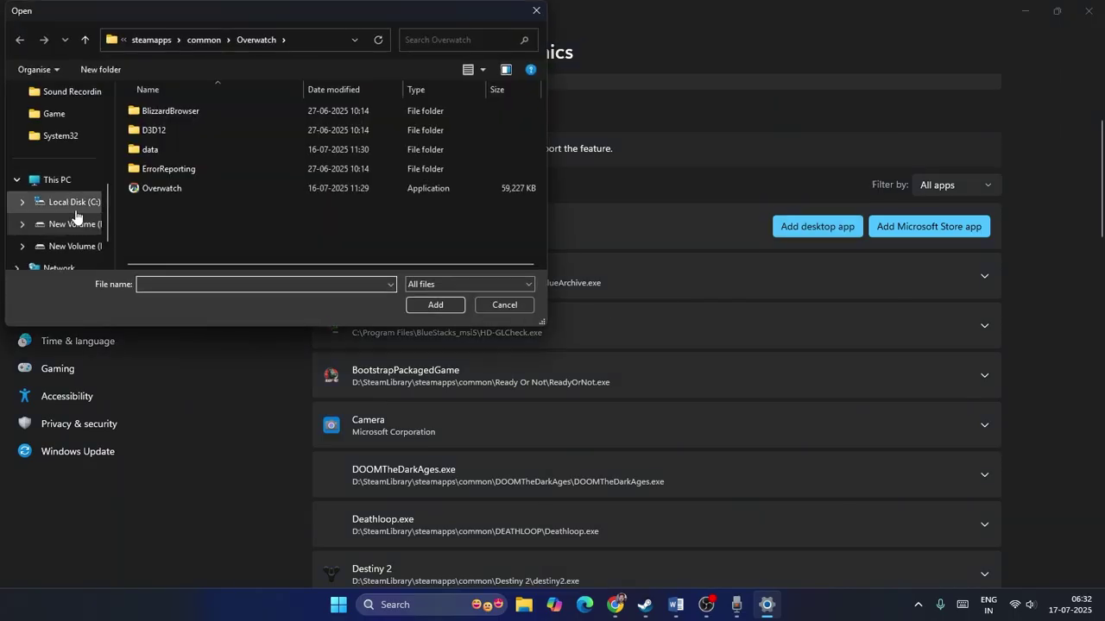
click(76, 224)
scroll(190, 185, down, 1)
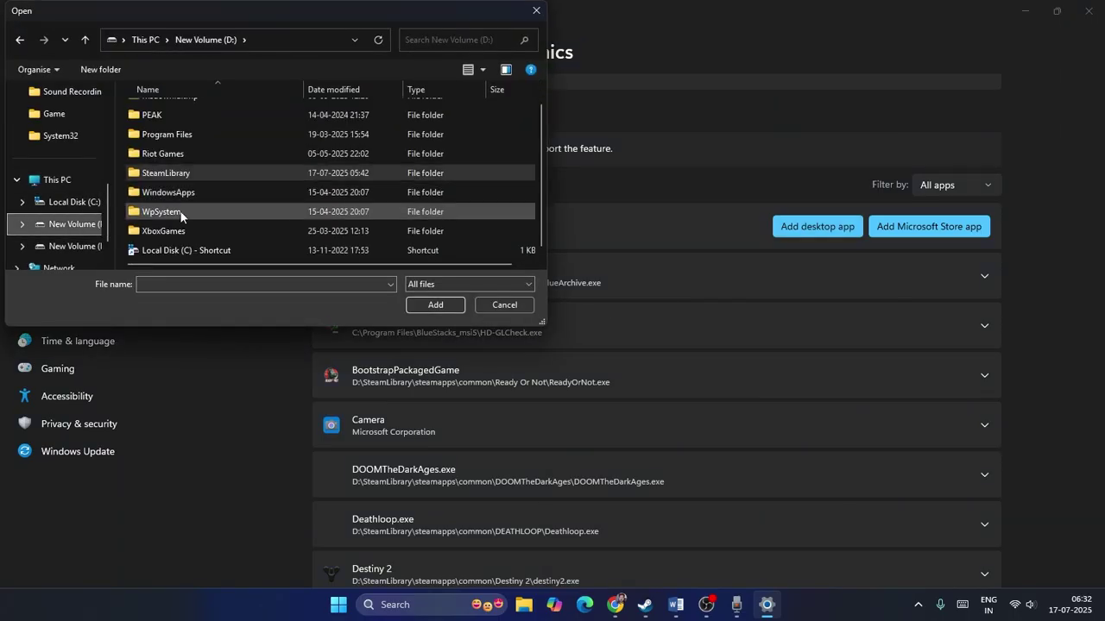
scroll(177, 207, up, 1)
click(187, 192)
double_click(187, 191)
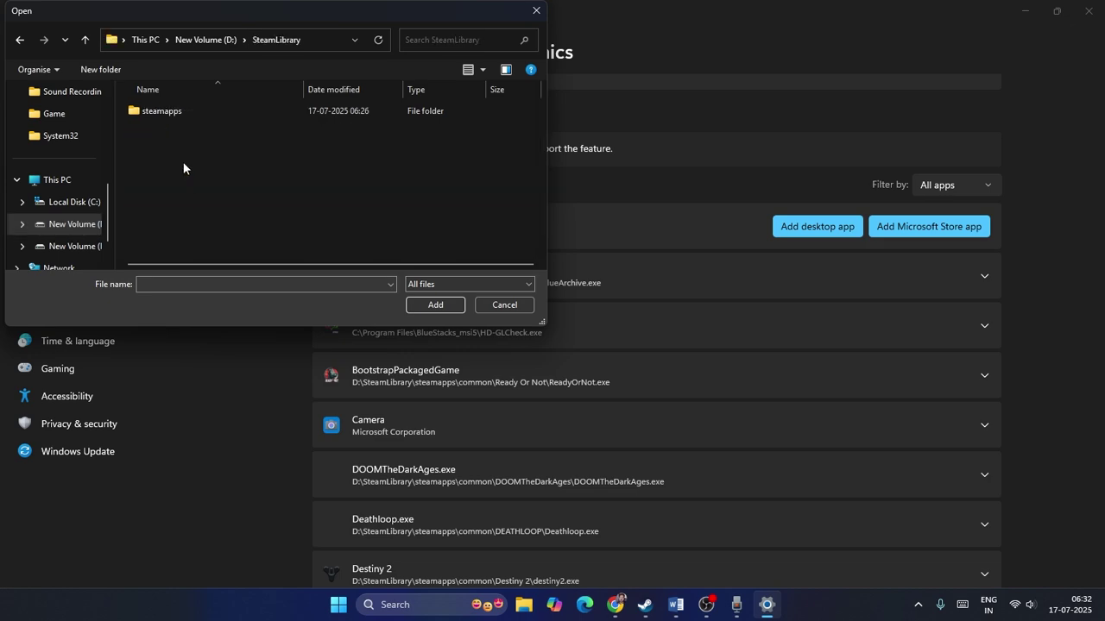
double_click(175, 112)
double_click(174, 111)
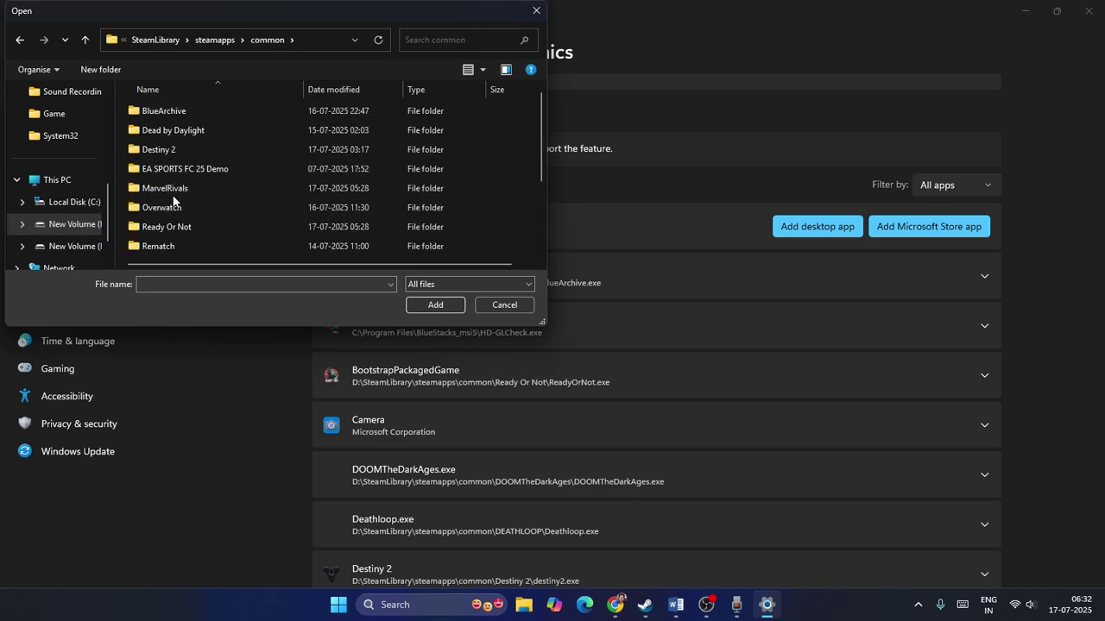
double_click(165, 151)
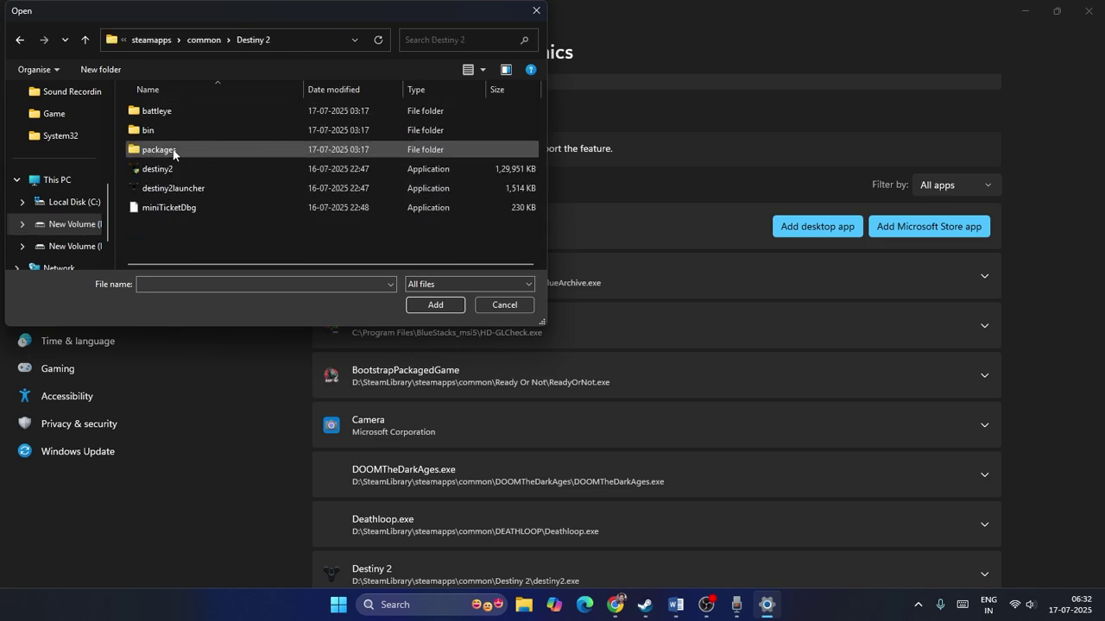
click(173, 169)
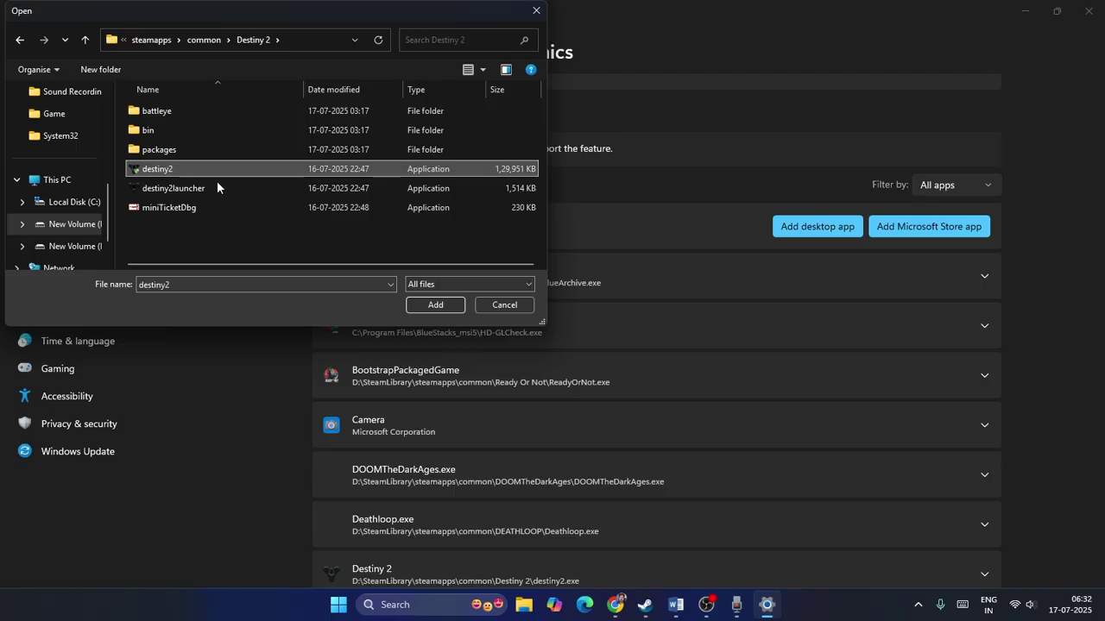
click(429, 305)
Set Destiny 2's GPU preference to High Performance (NVIDIA GeForce GTX 1650 SUPER) and close Settings.
scroll(734, 286, down, 5)
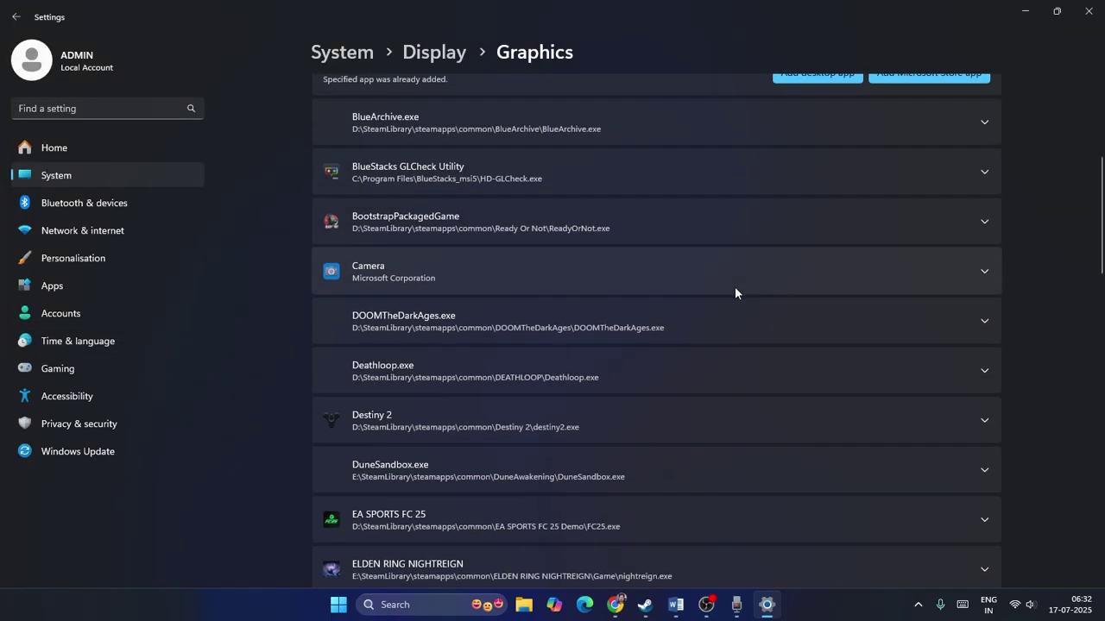
click(983, 267)
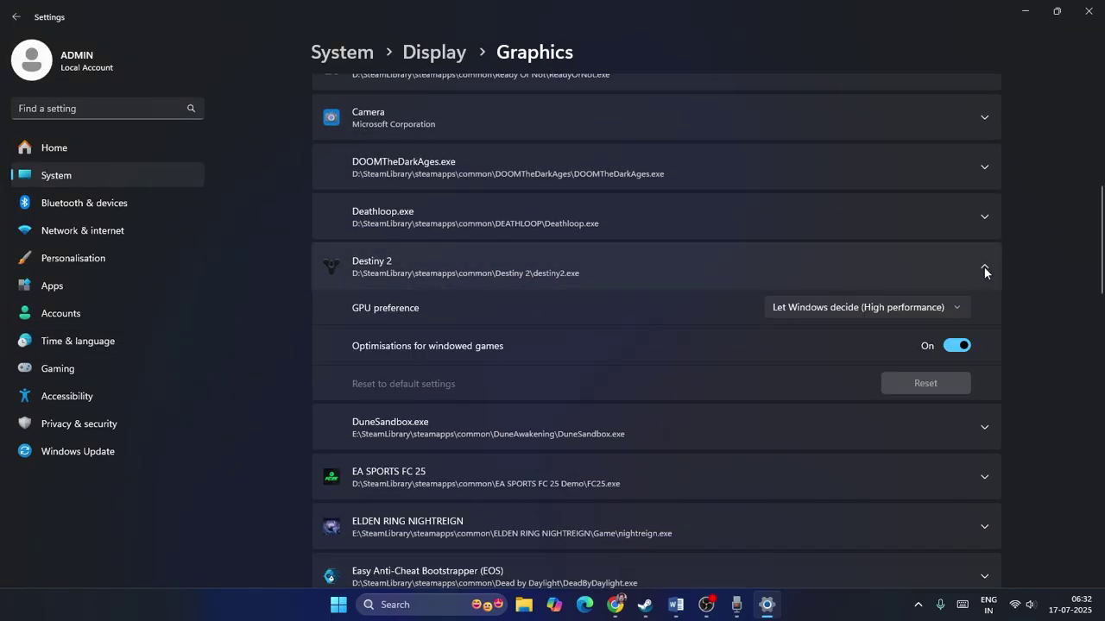
click(948, 307)
click(846, 360)
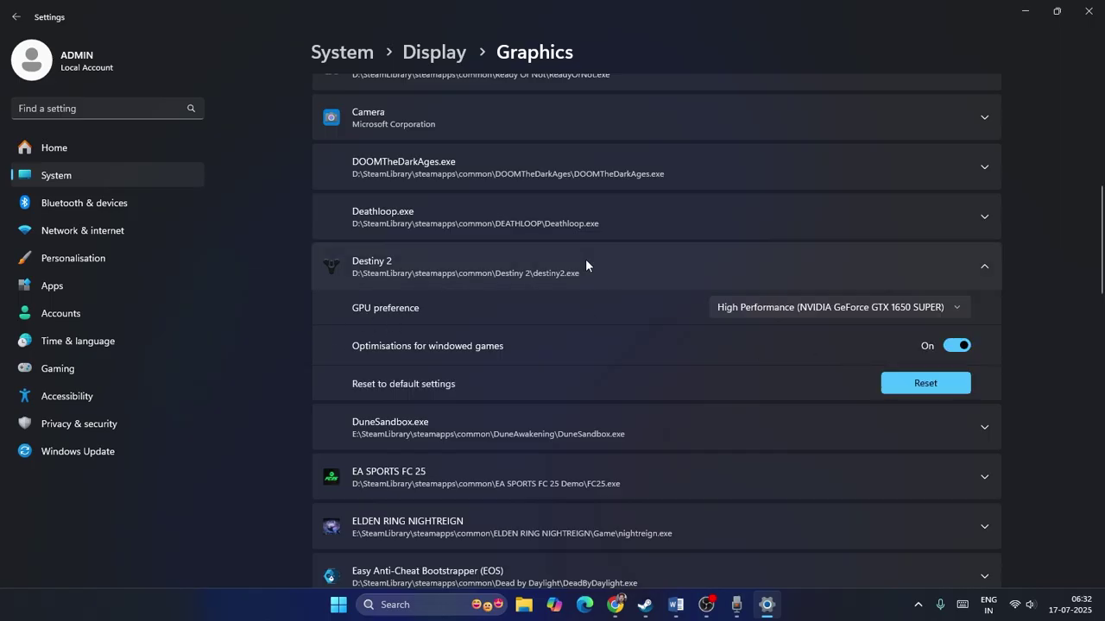
click(1089, 12)
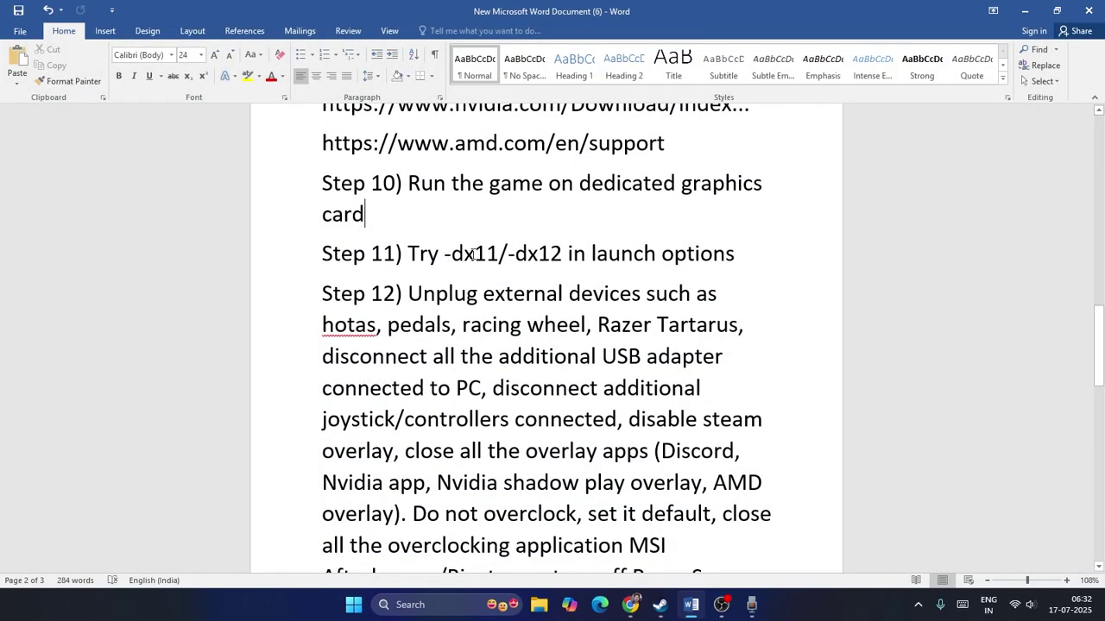
Highlight -dx11/-dx12 in Step 11, switch to Steam and set Destiny 2's launch options to -dx12.
drag(445, 252, 566, 255)
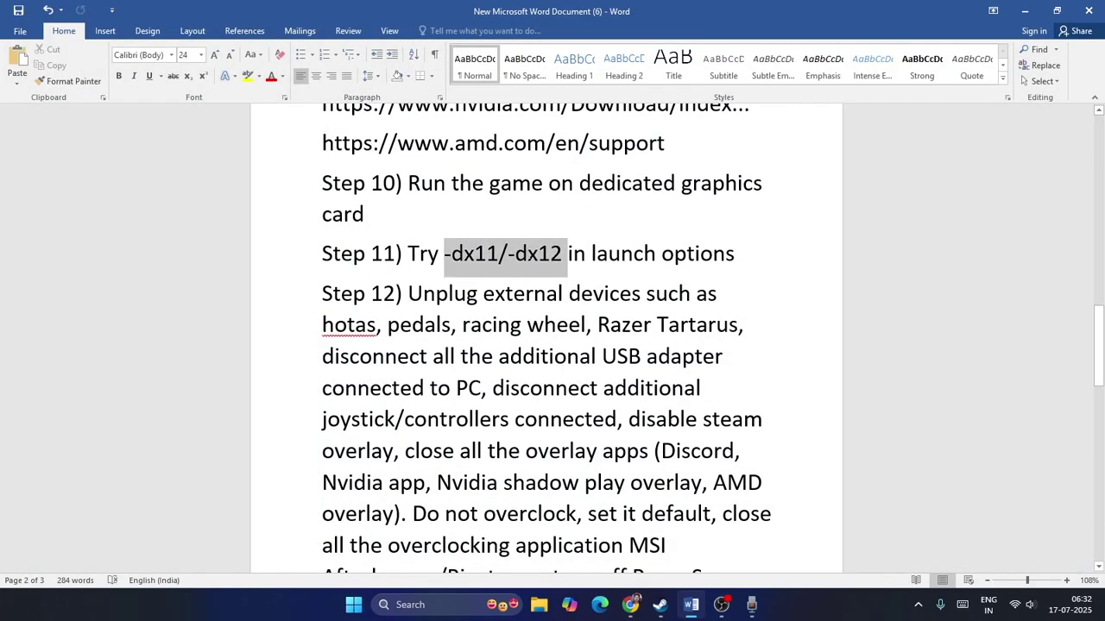
click(743, 299)
click(660, 604)
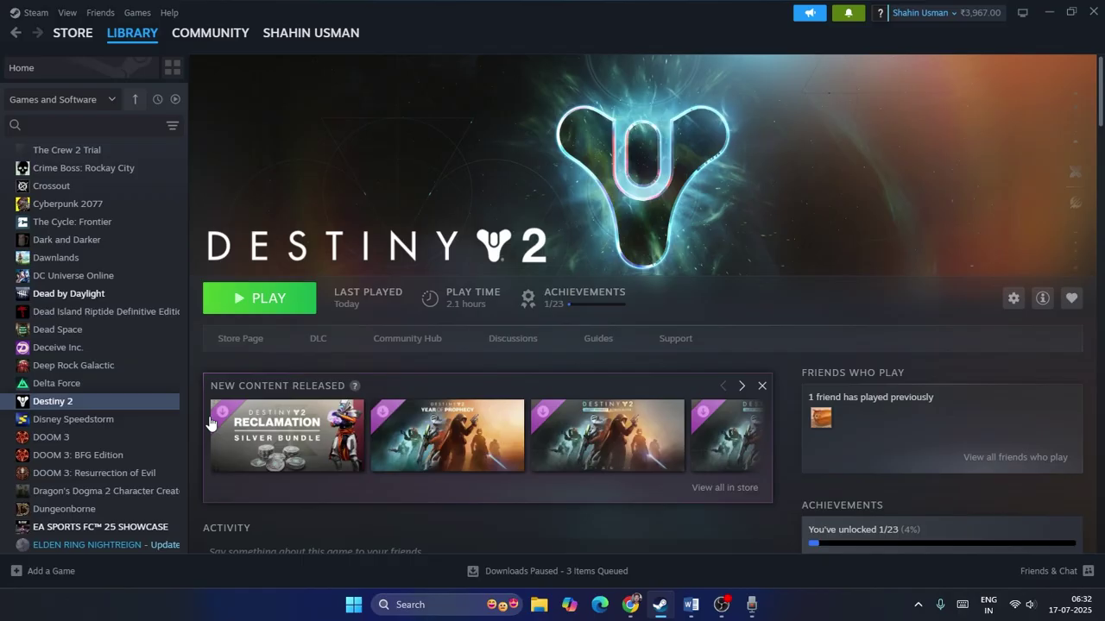
right_click(78, 407)
click(120, 505)
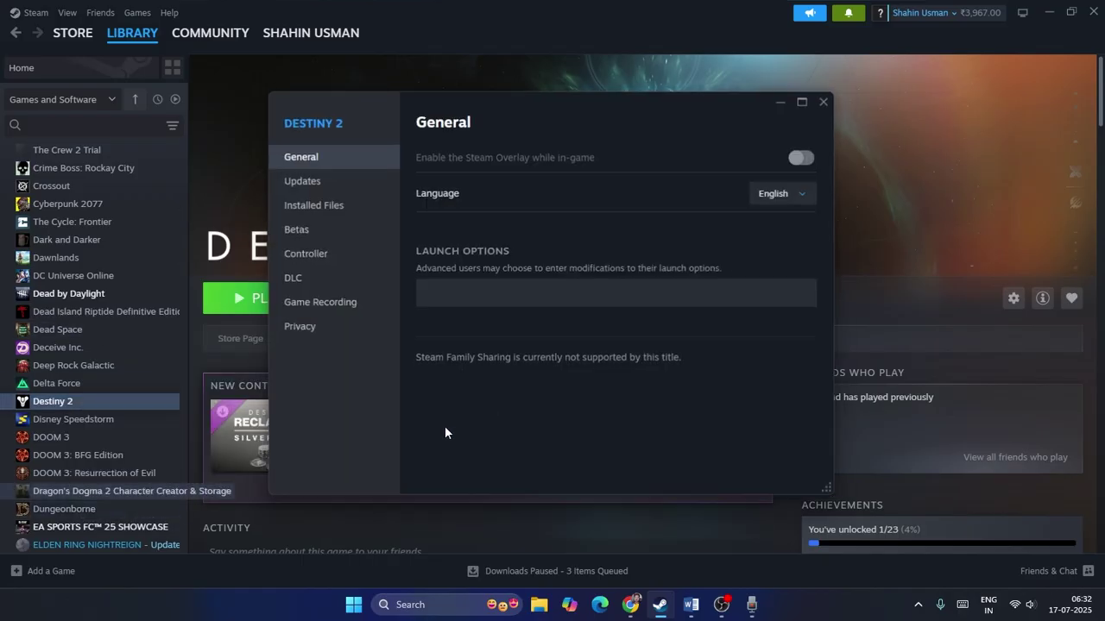
click(477, 297)
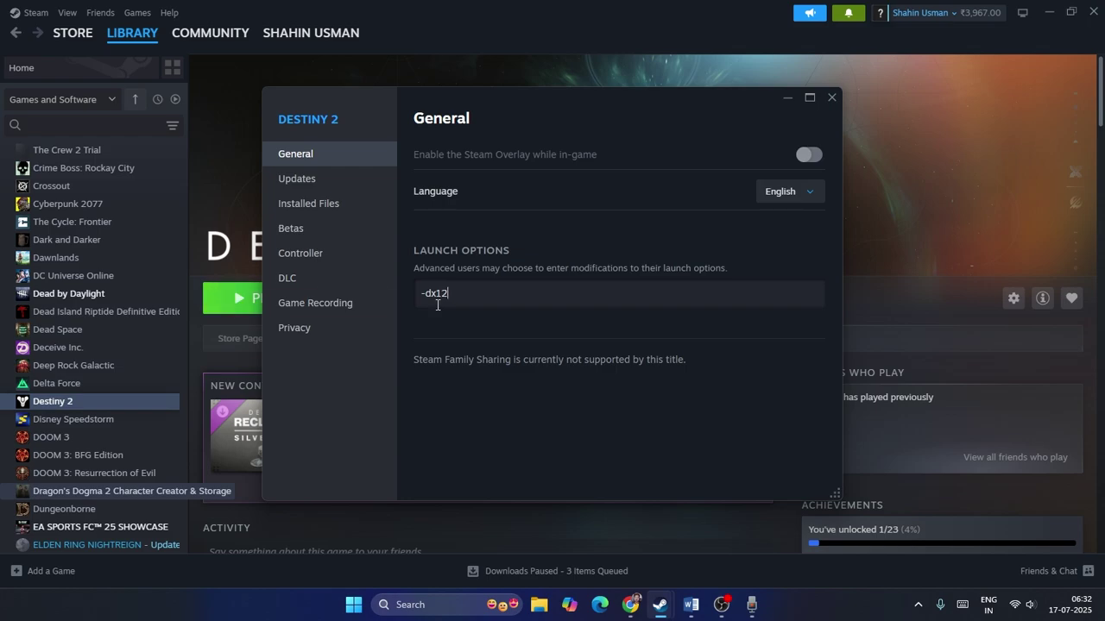
click(832, 97)
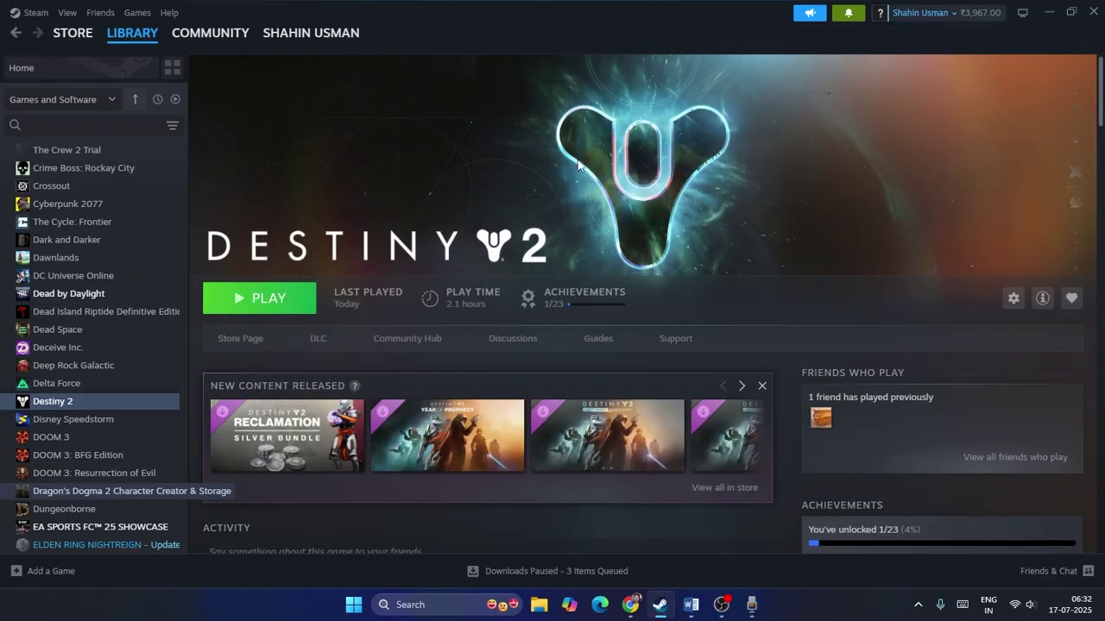
Switch to the Word guide and review Step 12, highlighting the advice on unplugging external devices, then disabling the Steam overlay and closing overlay apps.
click(691, 605)
scroll(521, 278, down, 1)
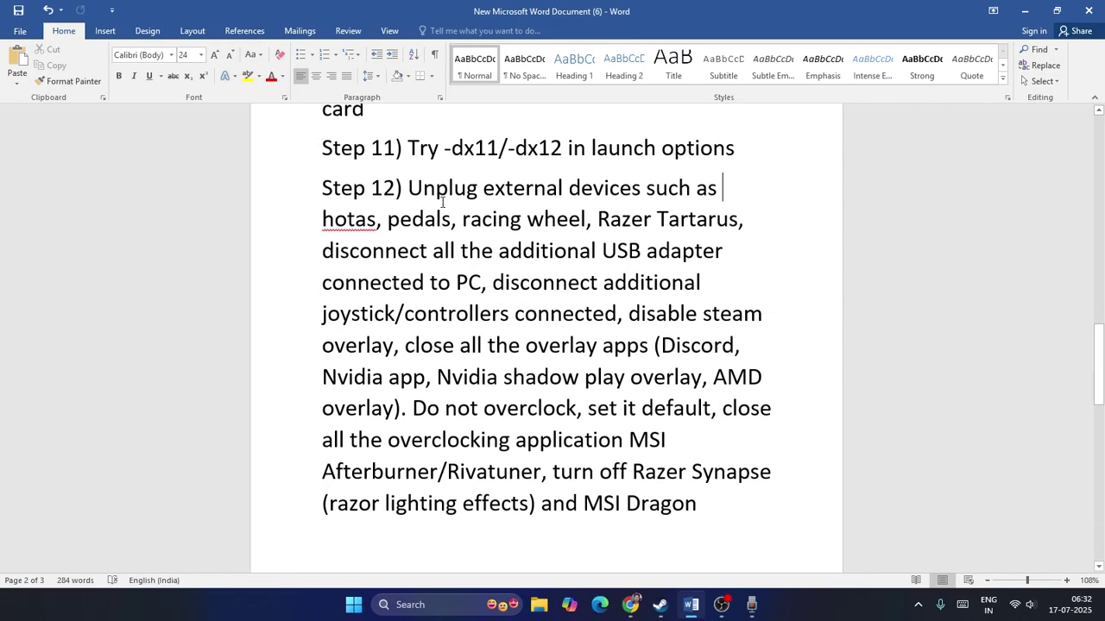
drag(410, 188, 626, 315)
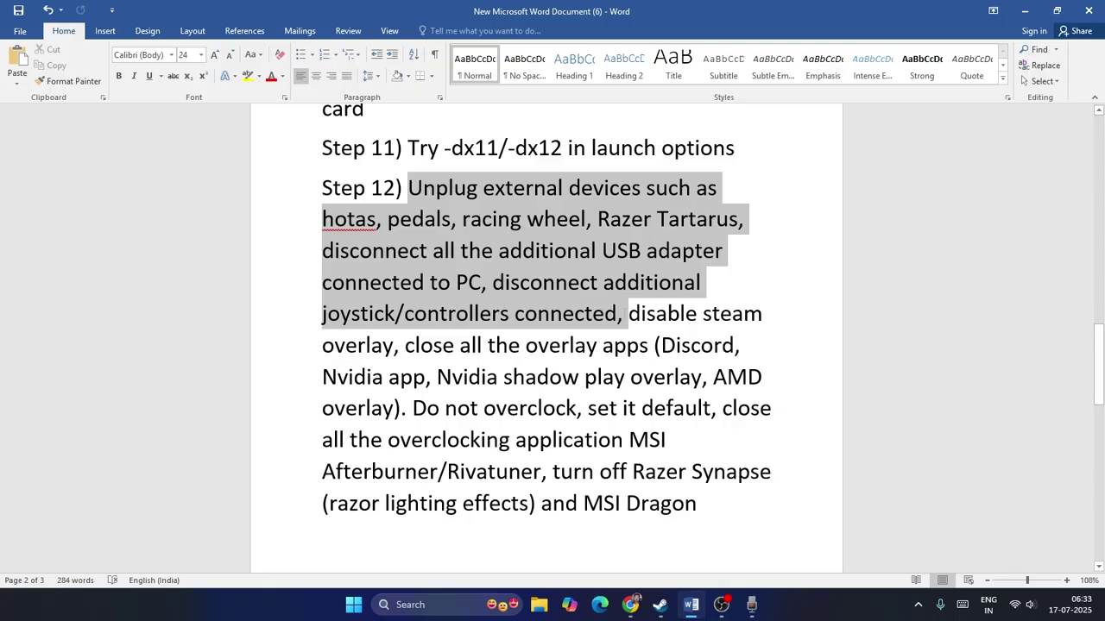
click(810, 244)
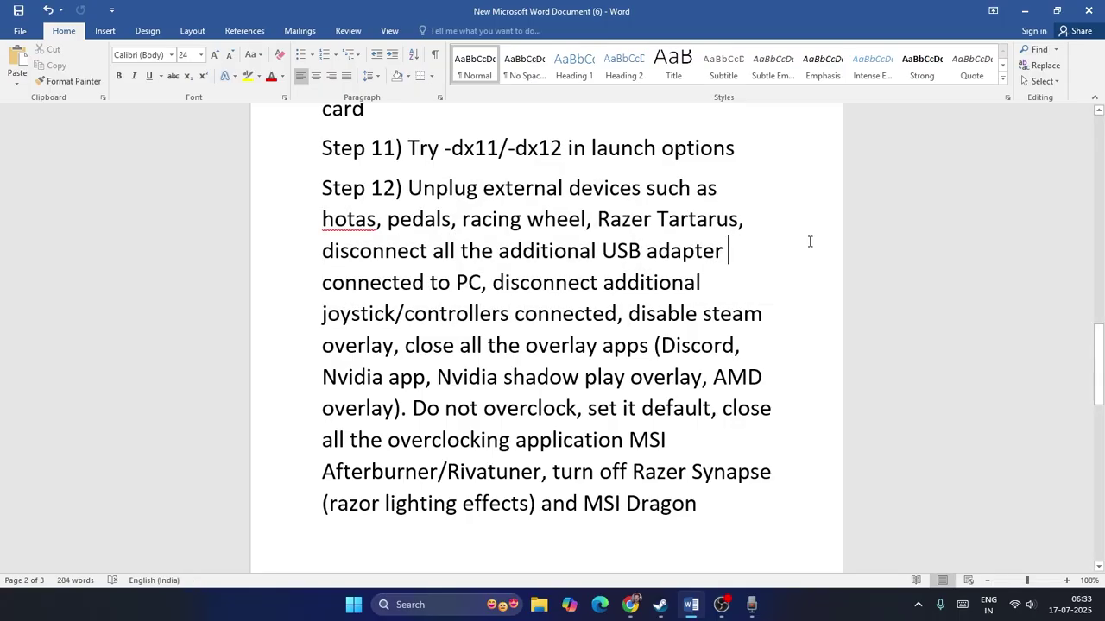
drag(628, 319, 634, 346)
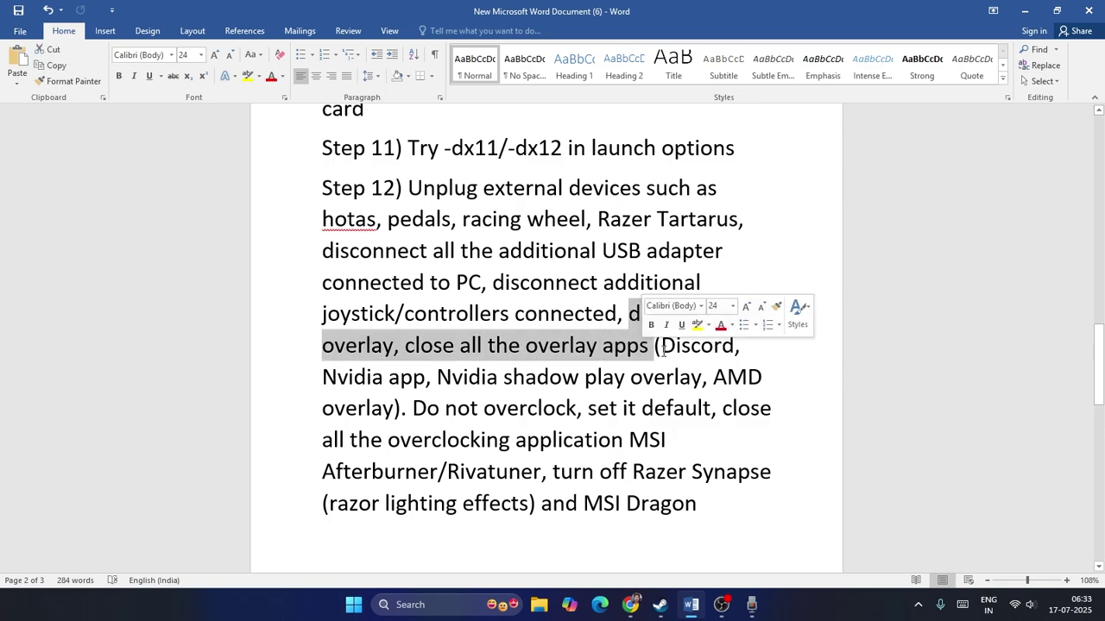
click(746, 345)
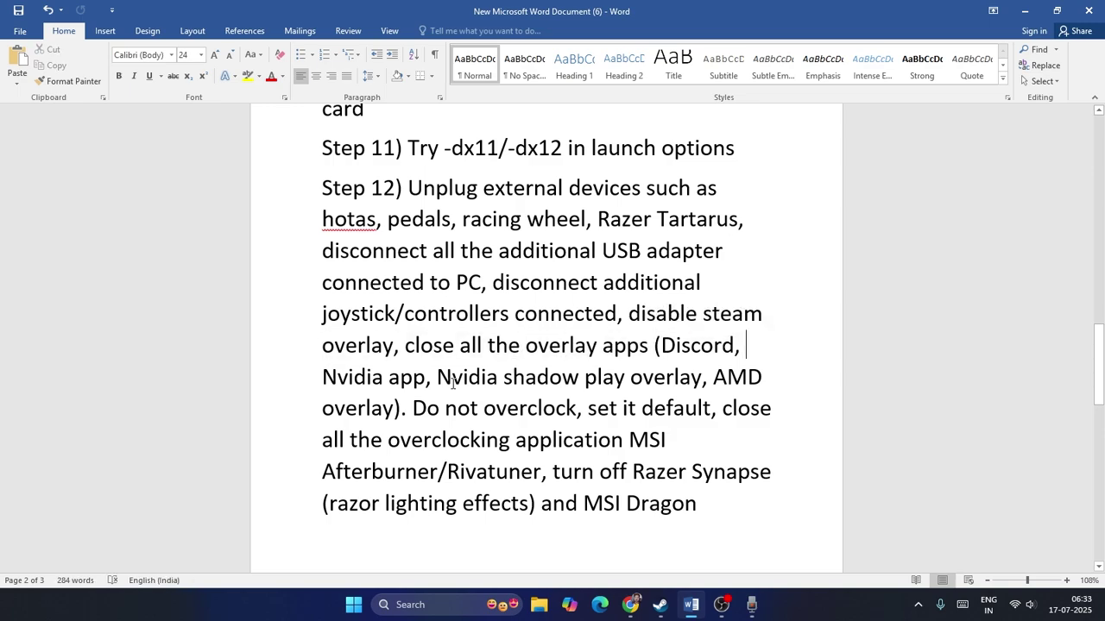
scroll(805, 317, down, 3)
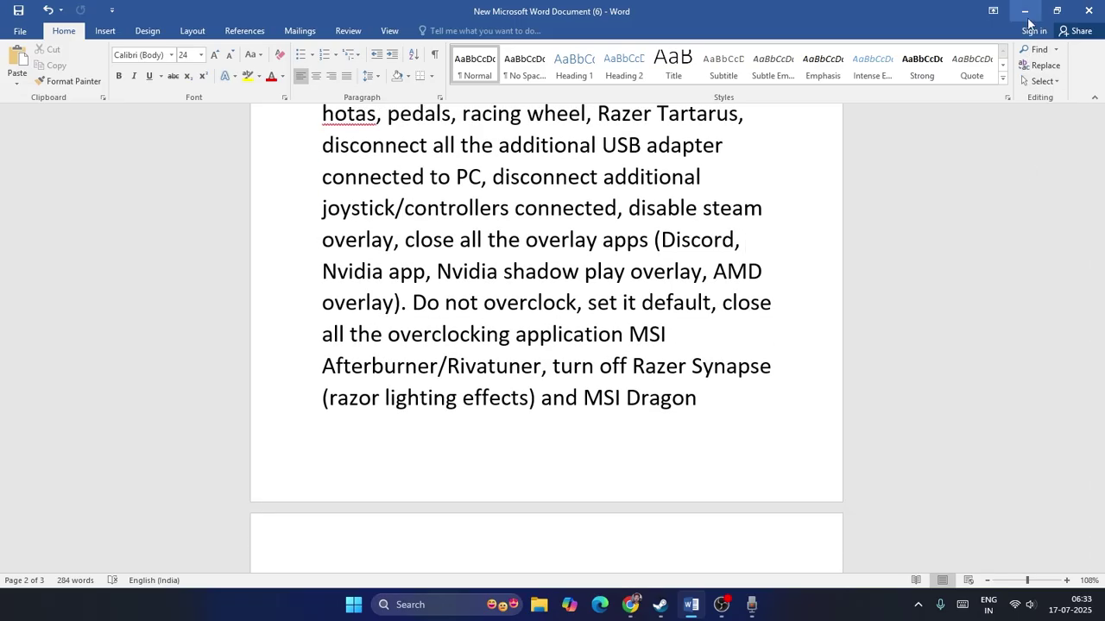
Check the Steam Overlay setting in Destiny 2's general properties in Steam, then close the properties.
click(658, 605)
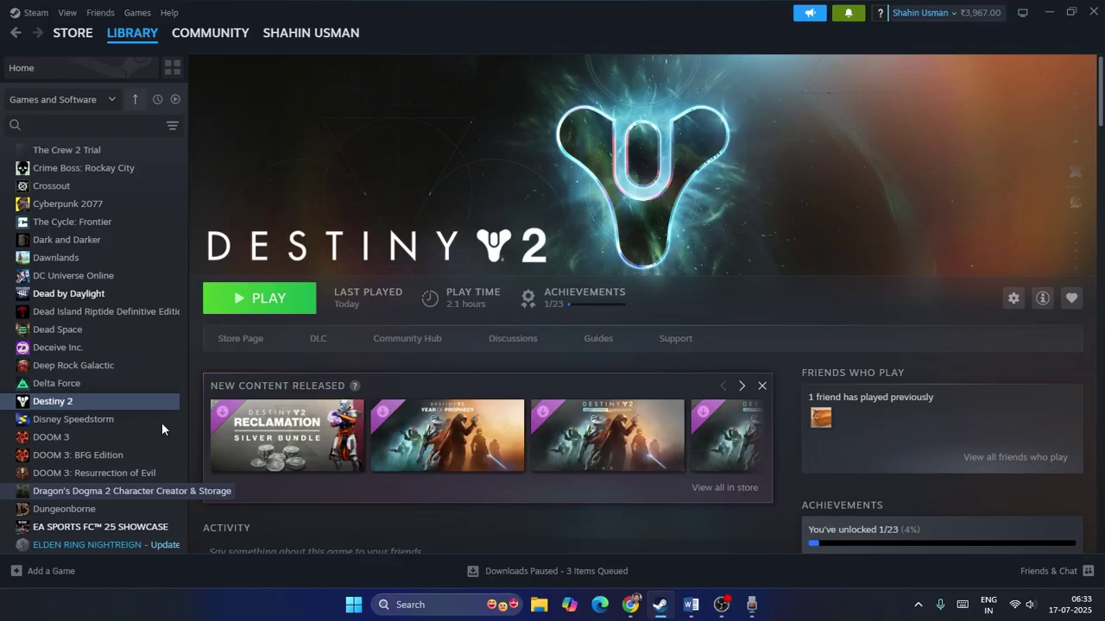
right_click(62, 399)
click(110, 502)
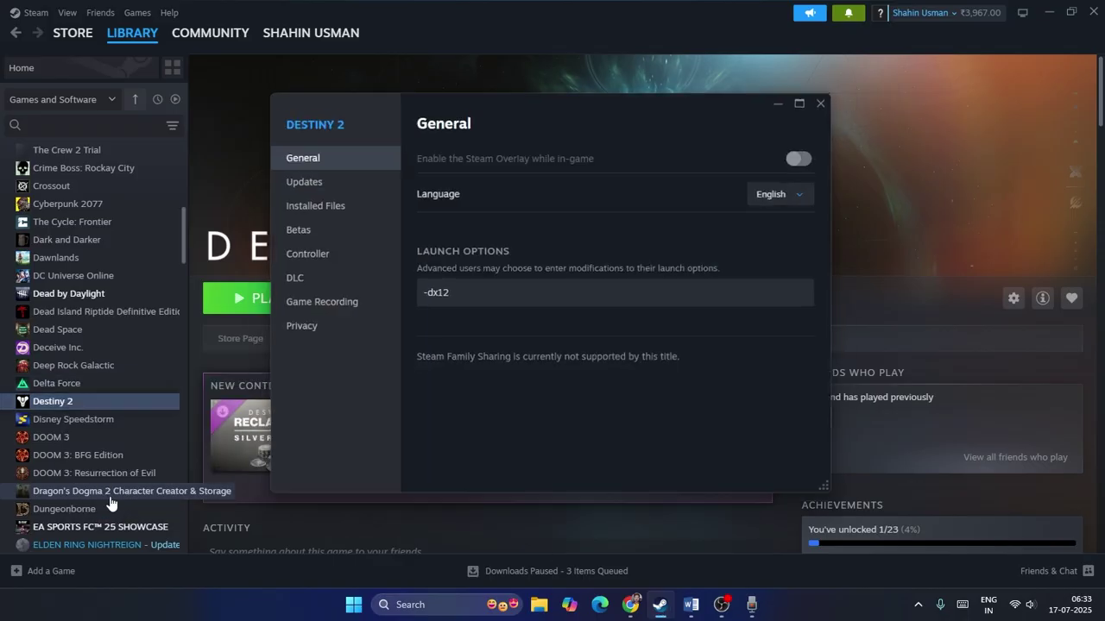
click(831, 100)
Find and open Task Manager, maximise it to examine the running apps and background processes, then close it.
click(386, 607)
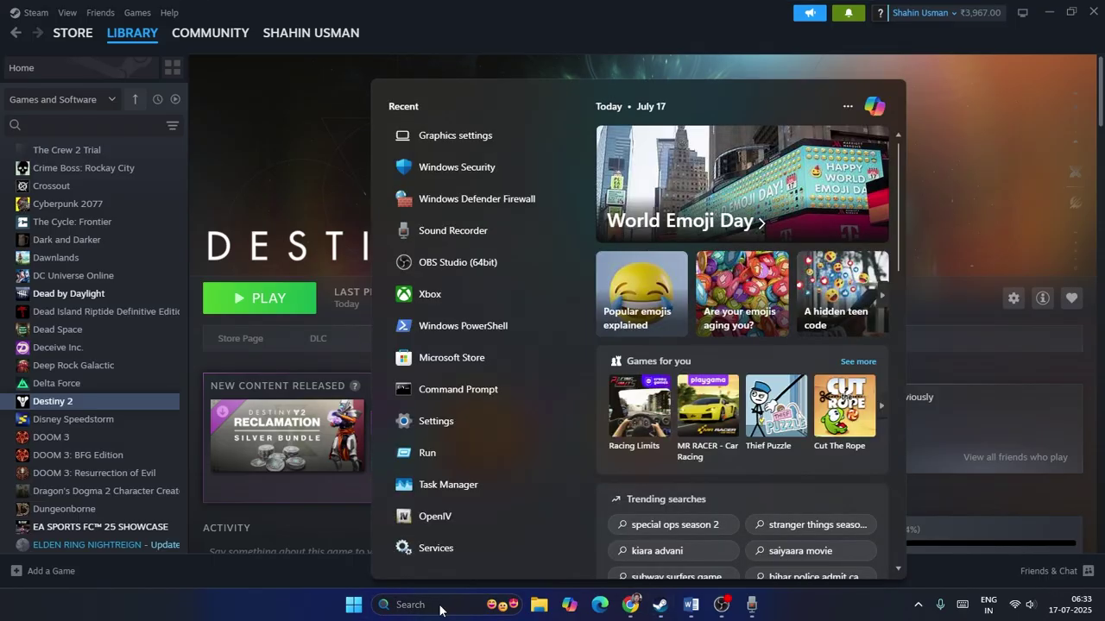
text(task)
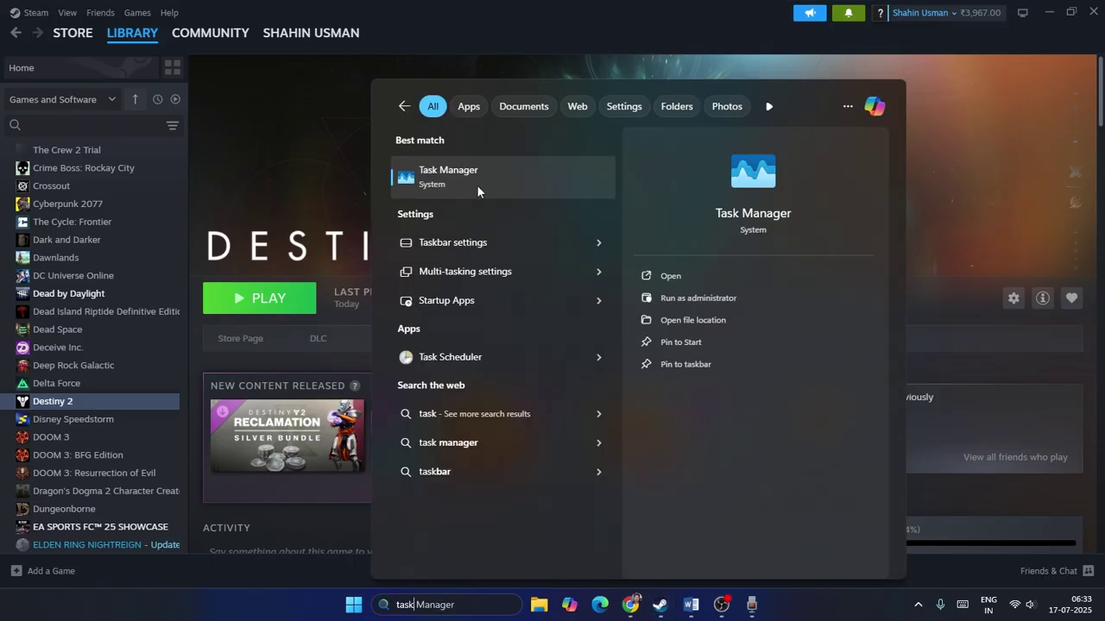
click(477, 188)
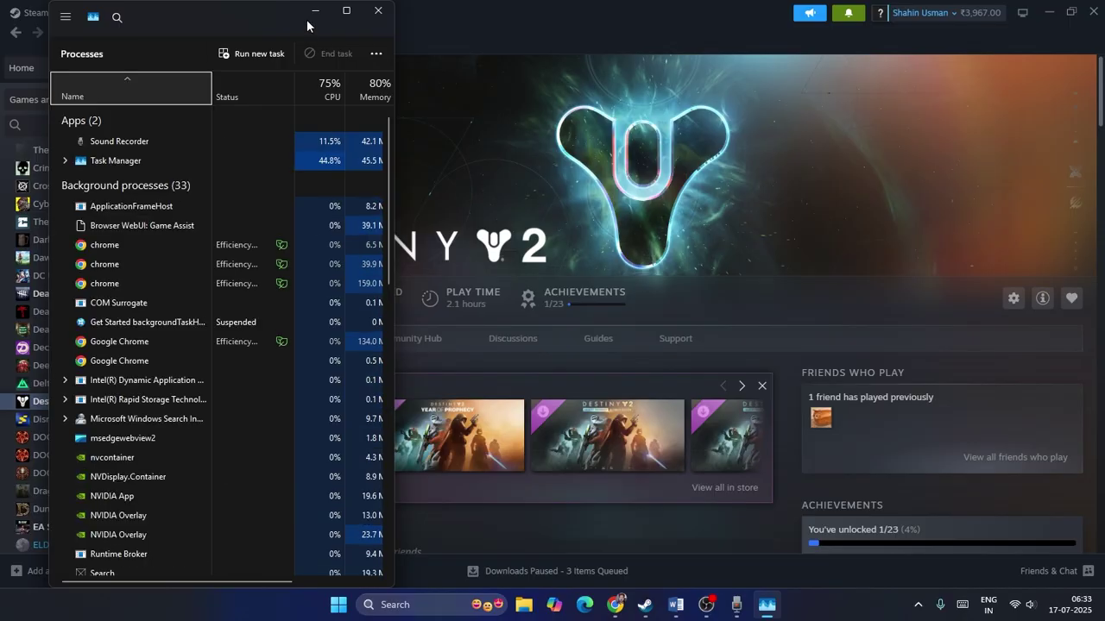
click(347, 11)
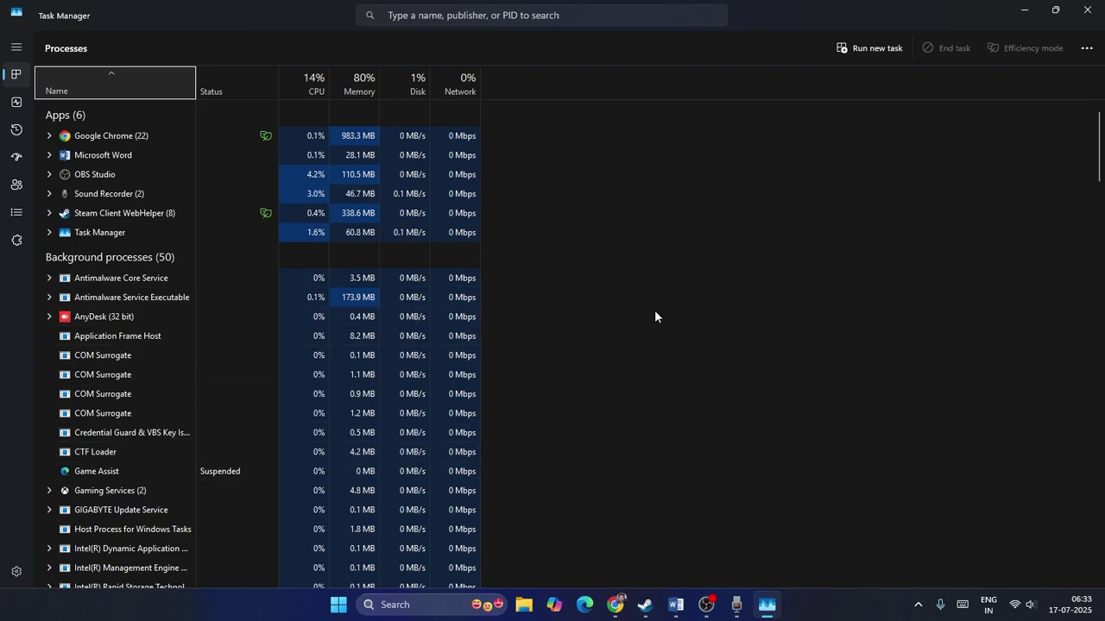
click(1084, 19)
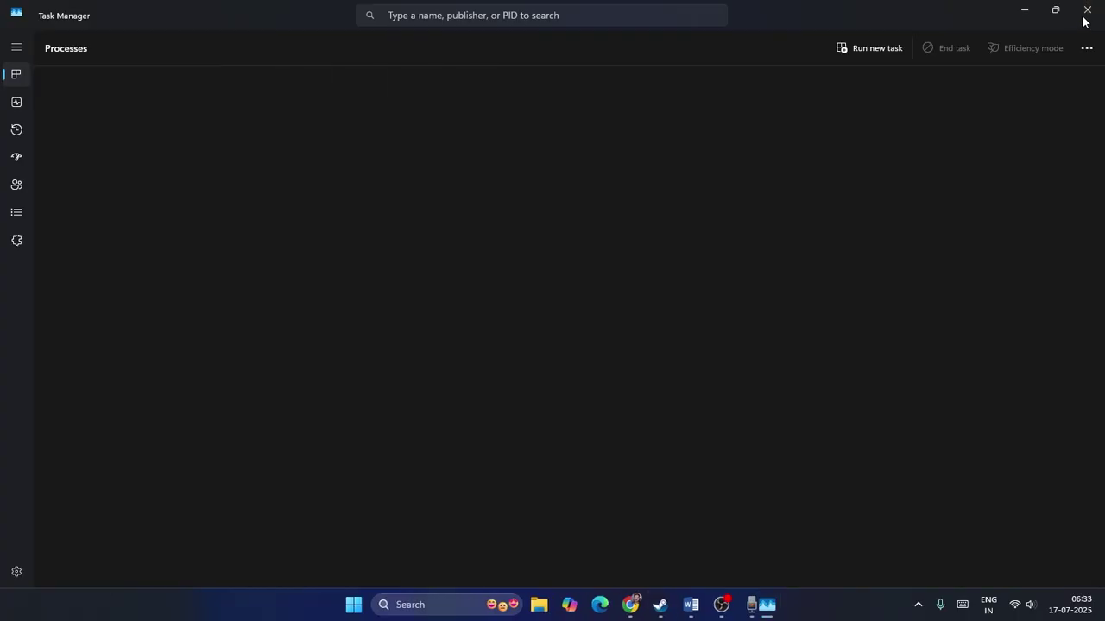
Return to the Word guide, highlight the Step 13 instruction and copy the ipconfig /flushdns command.
click(692, 616)
scroll(557, 316, down, 5)
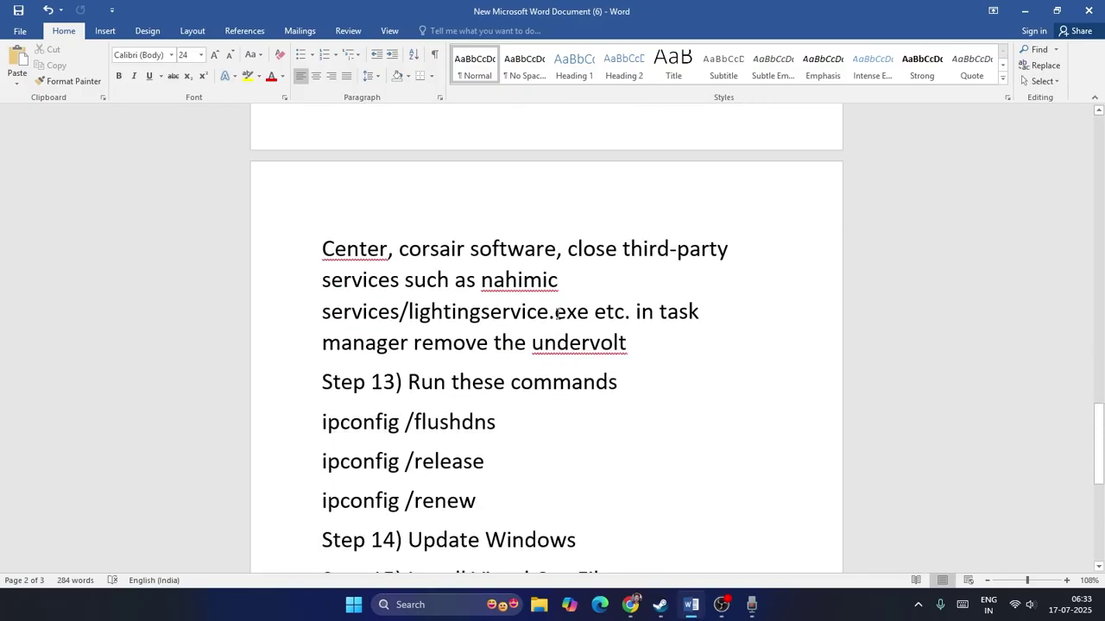
scroll(558, 314, down, 2)
scroll(739, 326, down, 4)
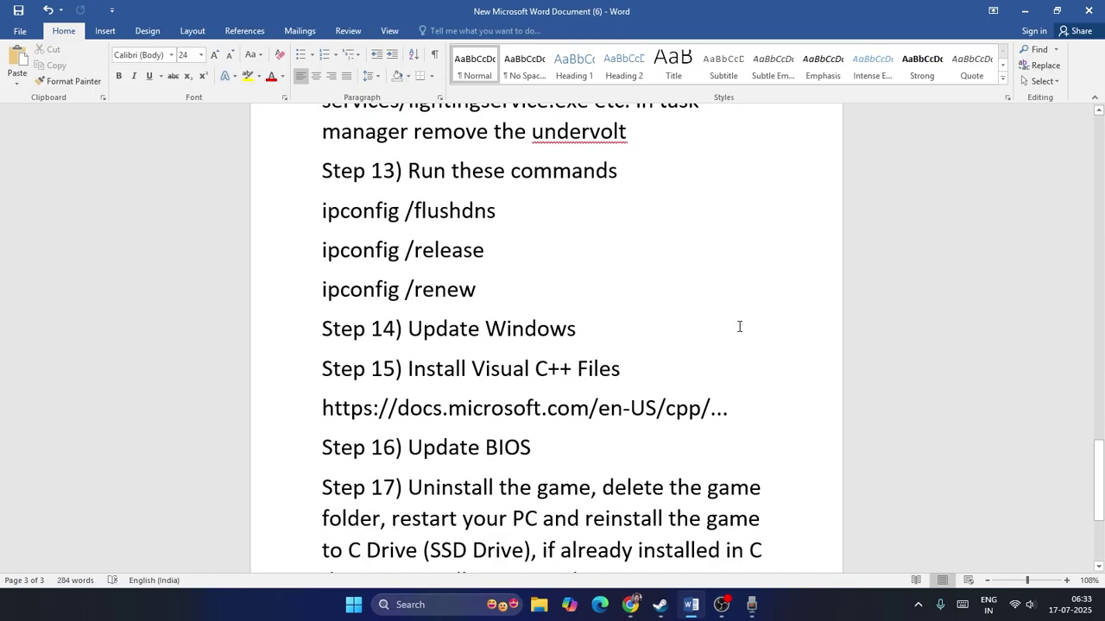
drag(407, 166, 651, 180)
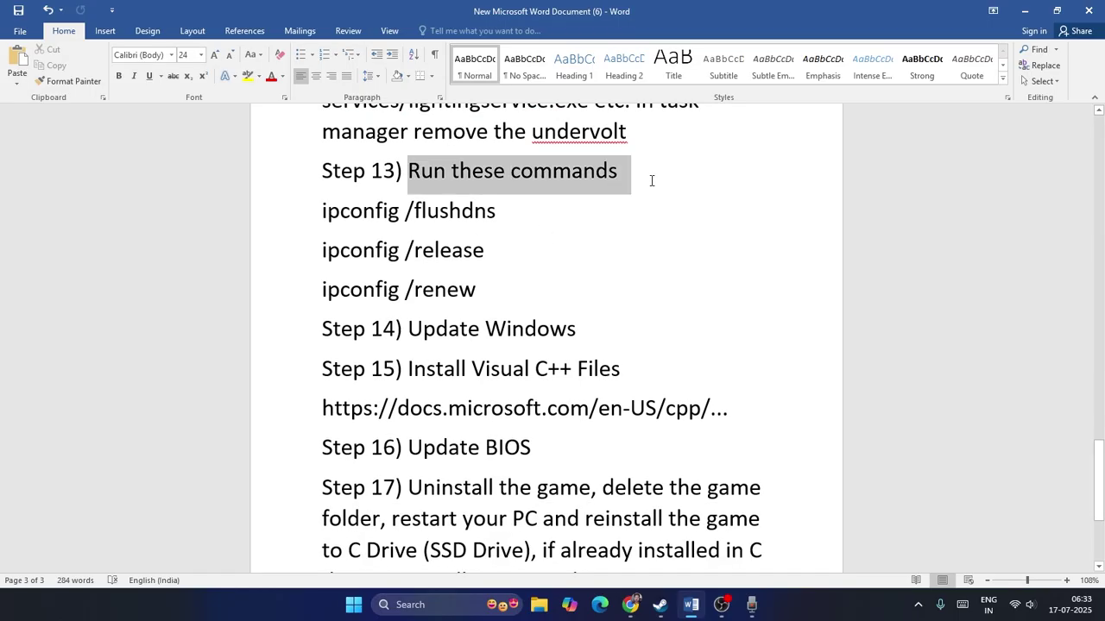
click(700, 268)
drag(499, 213, 346, 221)
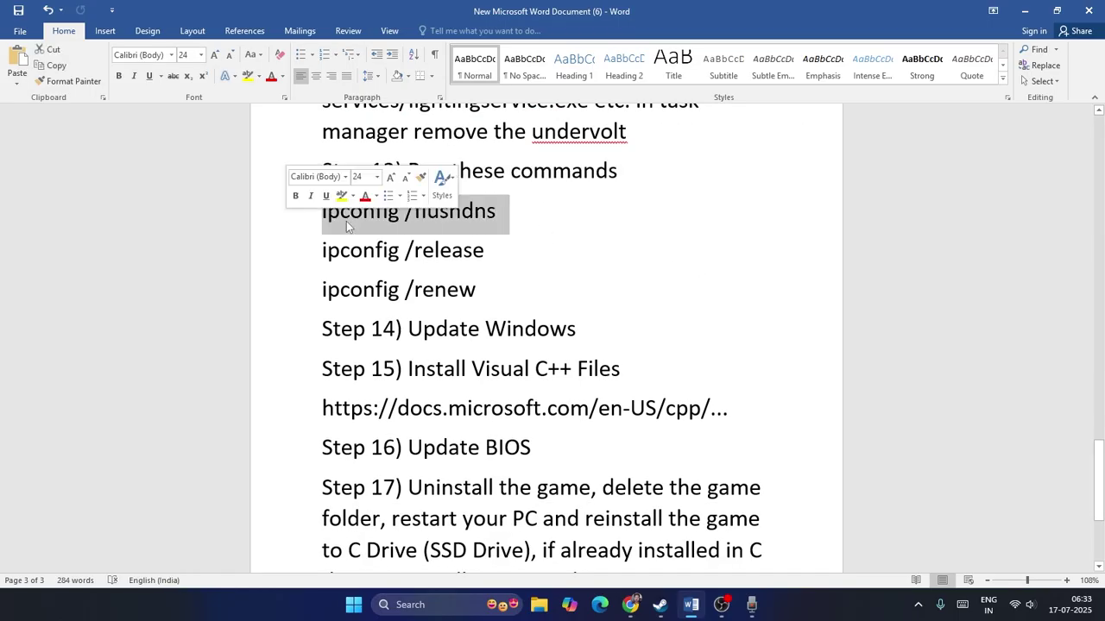
right_click(366, 220)
click(401, 252)
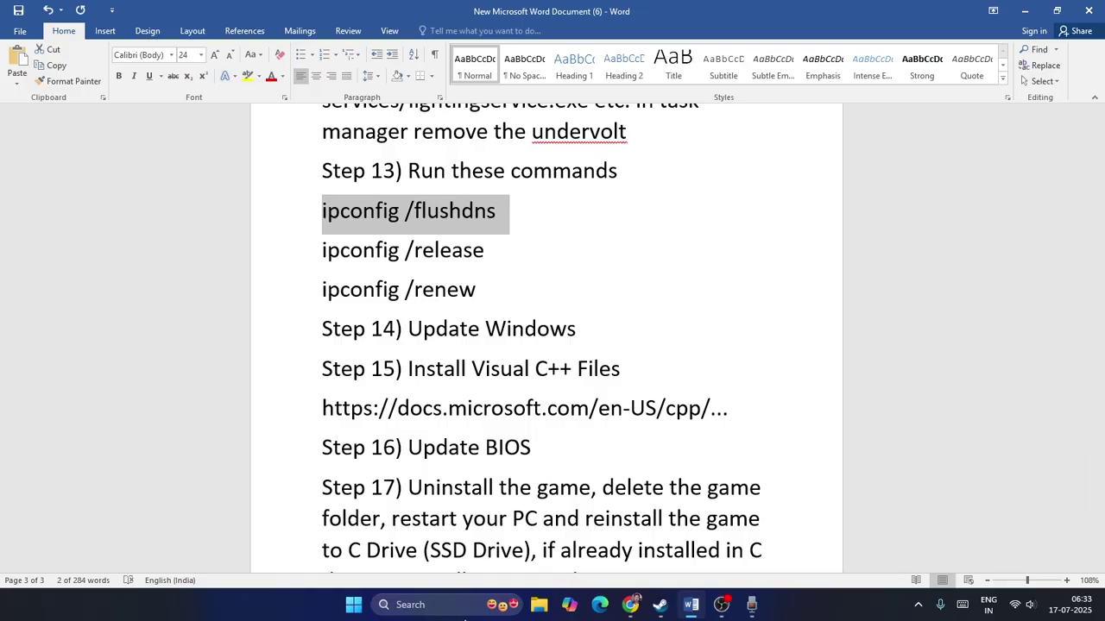
Start Command Prompt as administrator and run ipconfig /flushdns.
click(446, 609)
text(cmd)
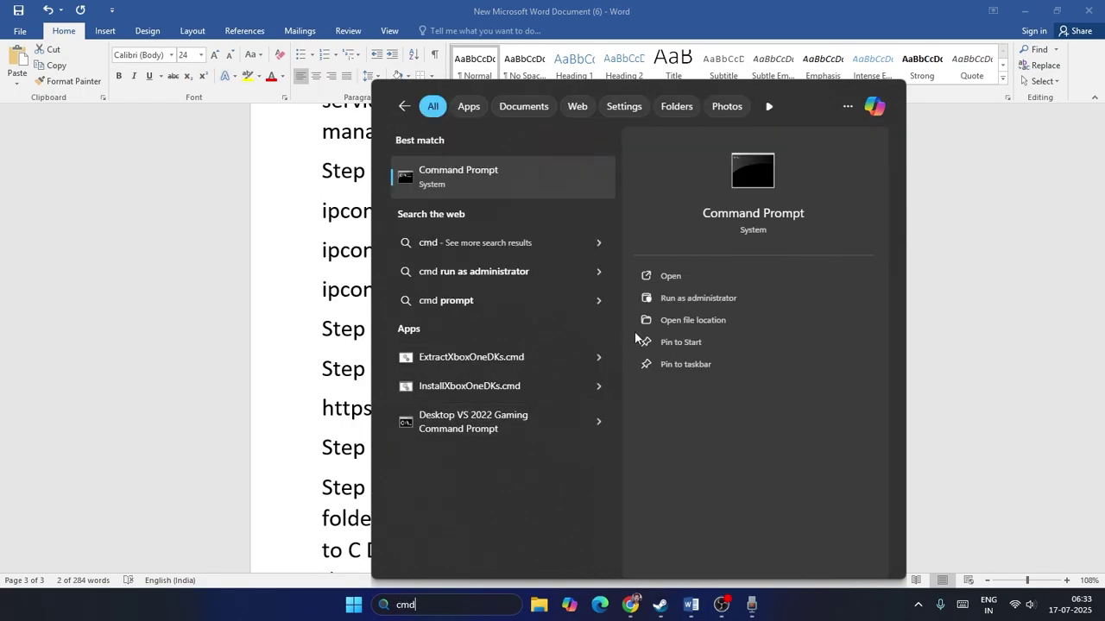
click(675, 290)
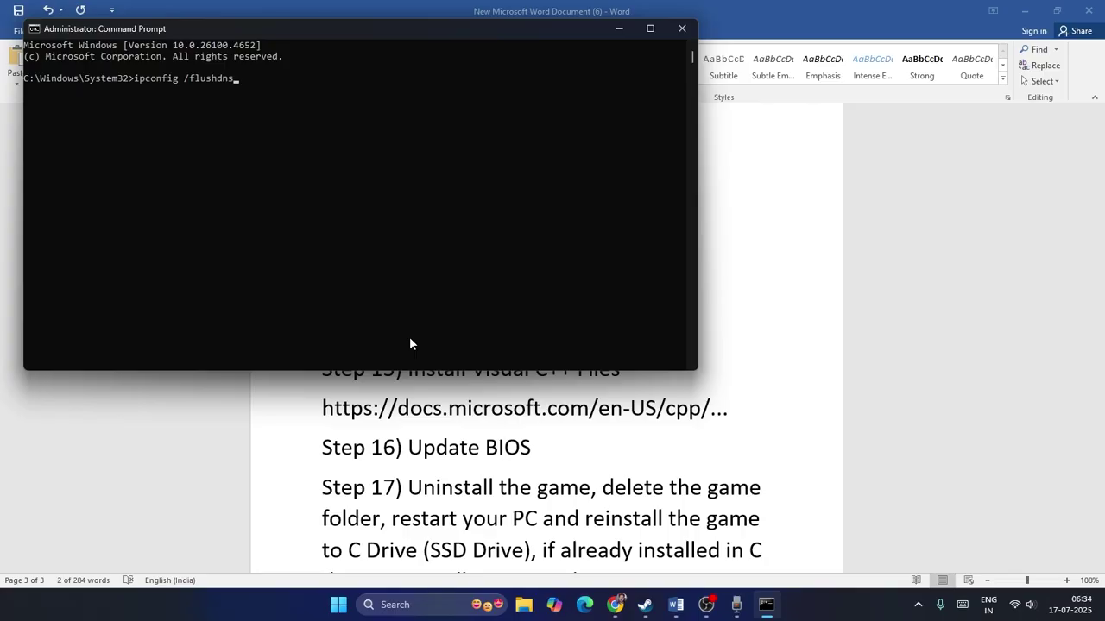
key(Return)
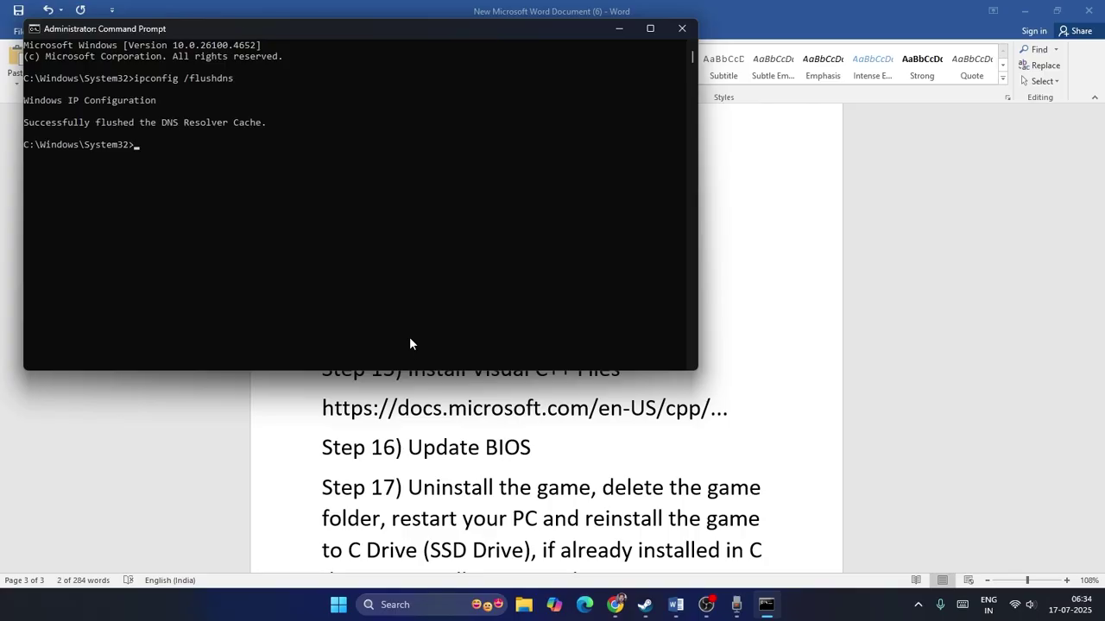
Copy ipconfig /release from Step 13 in Word and run it in the administrator Command Prompt.
click(618, 31)
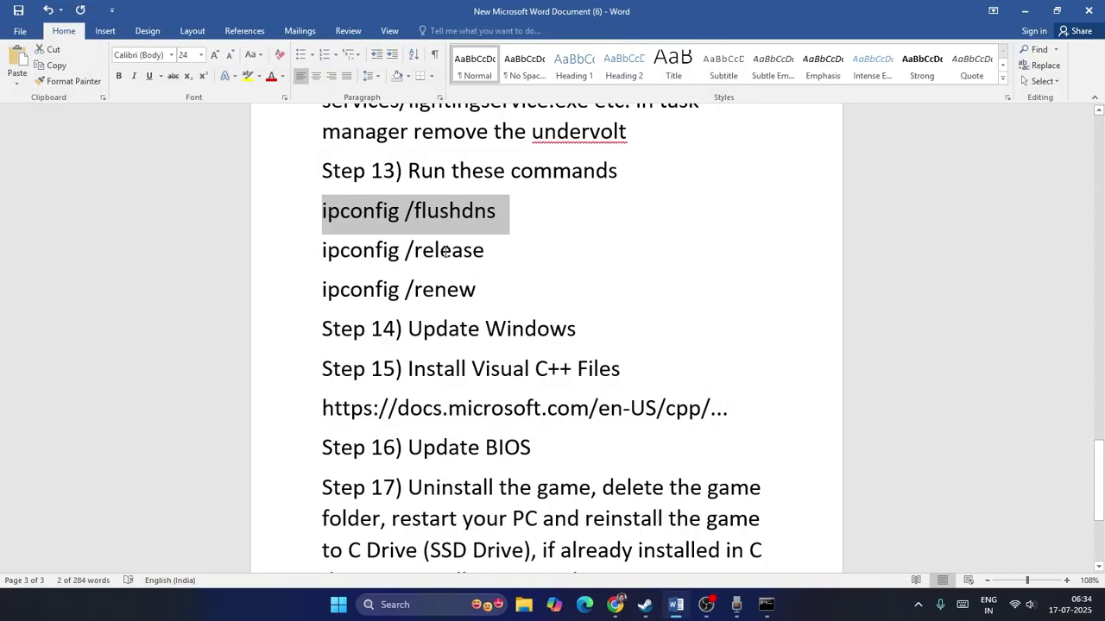
triple_click(445, 250)
right_click(445, 250)
click(462, 274)
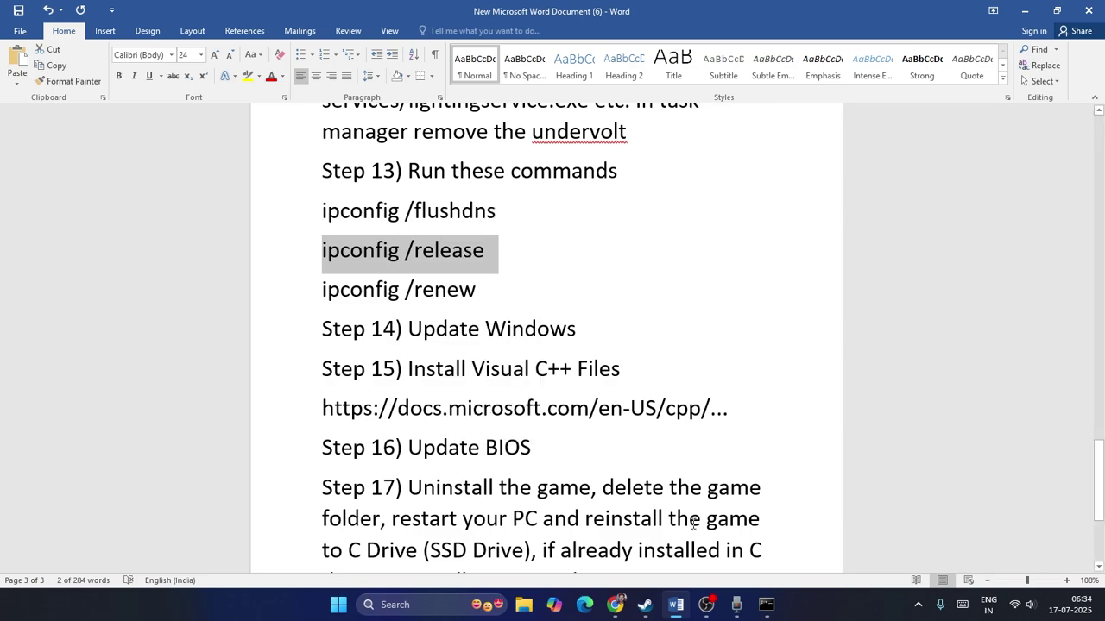
key(alt+Tab)
key(ctrl+v)
key(Return)
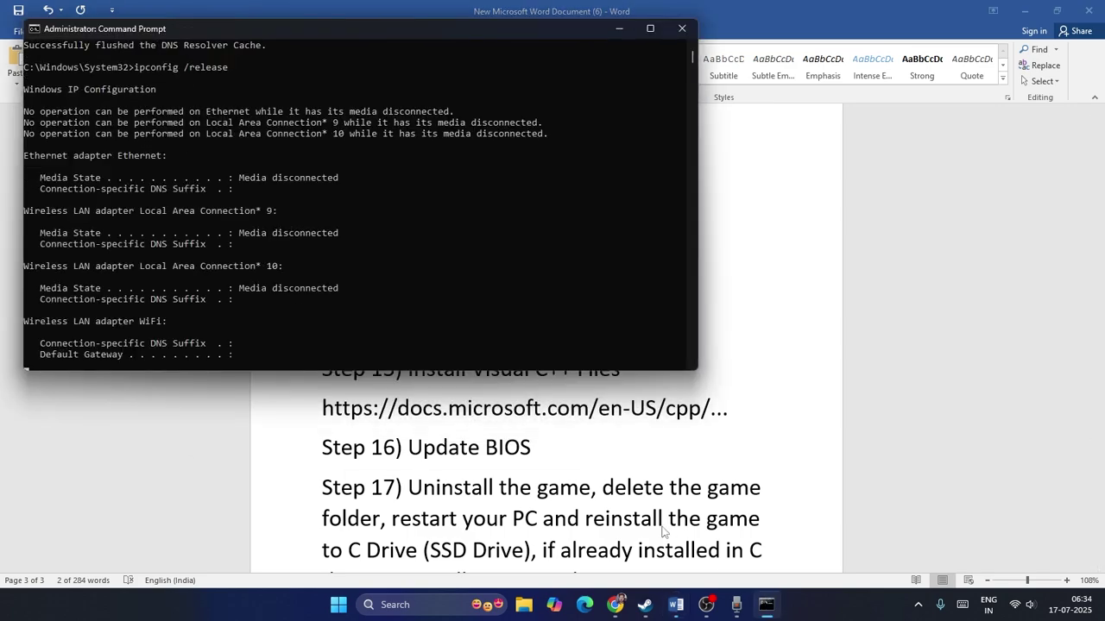
Copy ipconfig /renew from Step 13 in Word, run it in the Command Prompt and close the prompt.
click(676, 604)
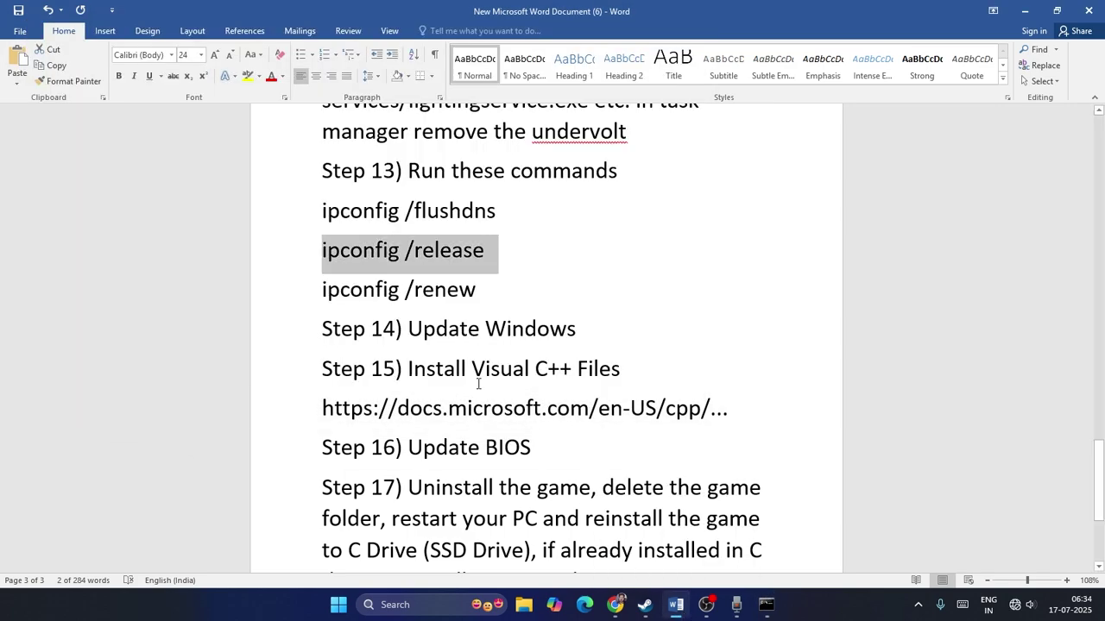
triple_click(446, 292)
right_click(447, 292)
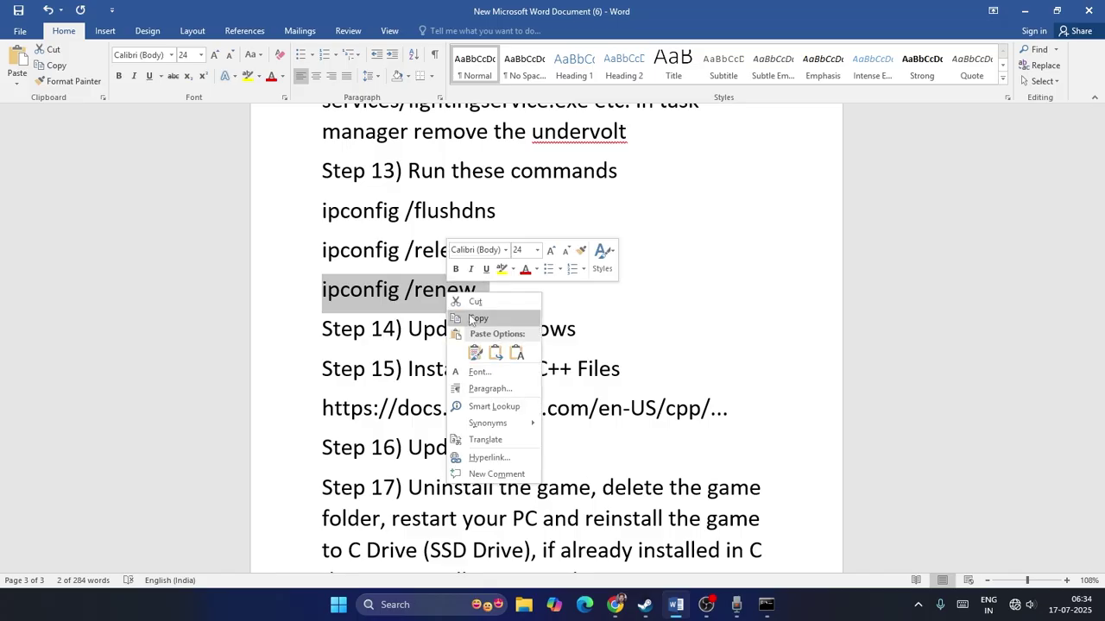
click(462, 317)
click(765, 604)
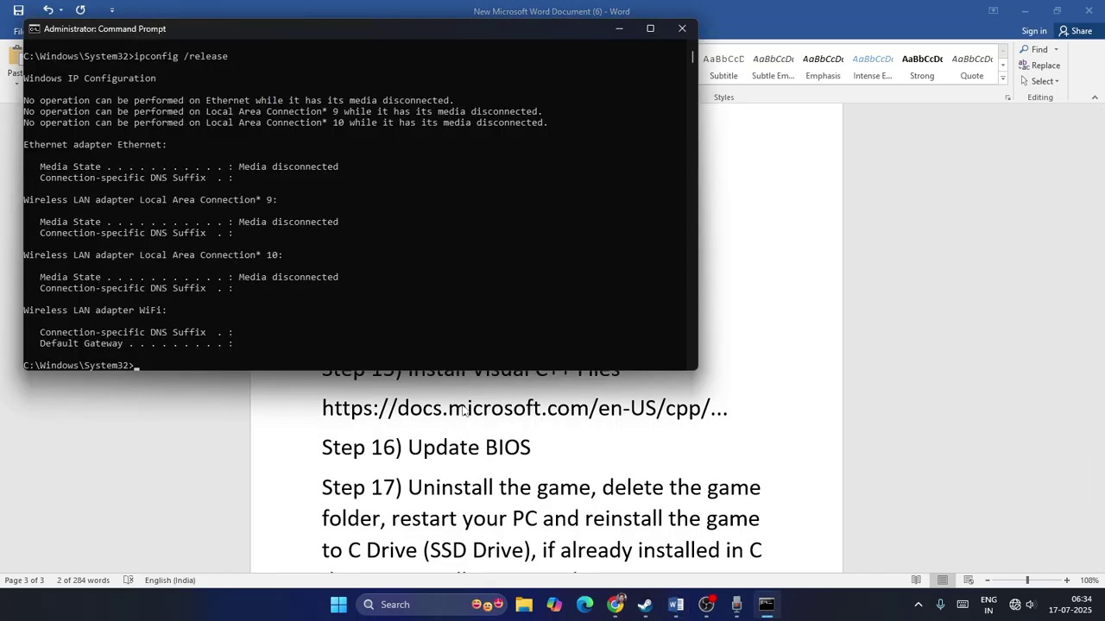
key(ctrl+v)
key(Return)
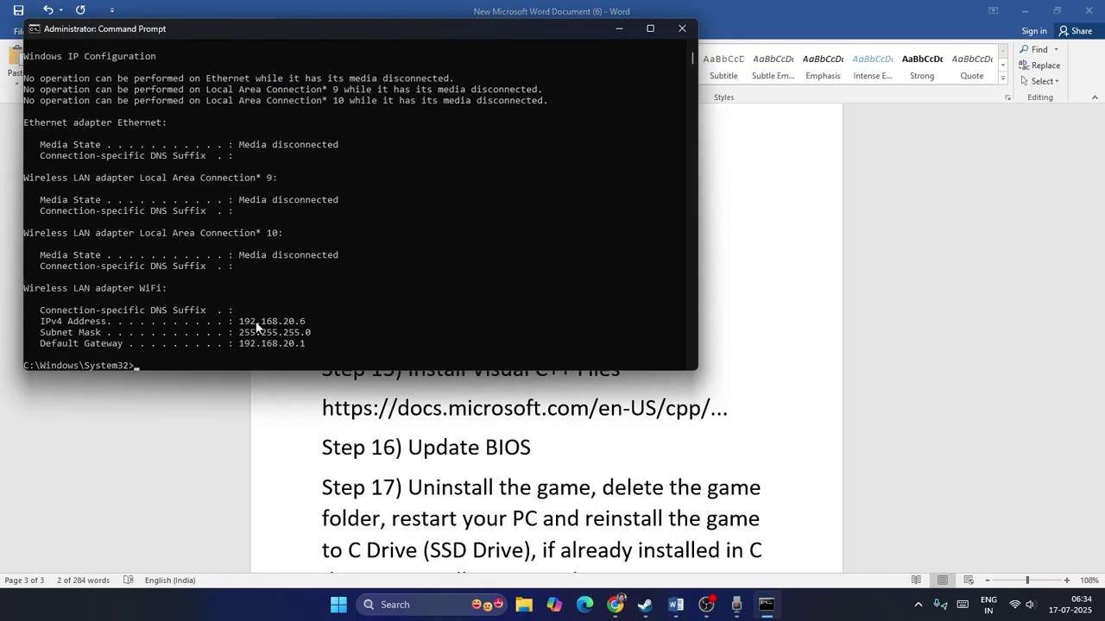
click(682, 28)
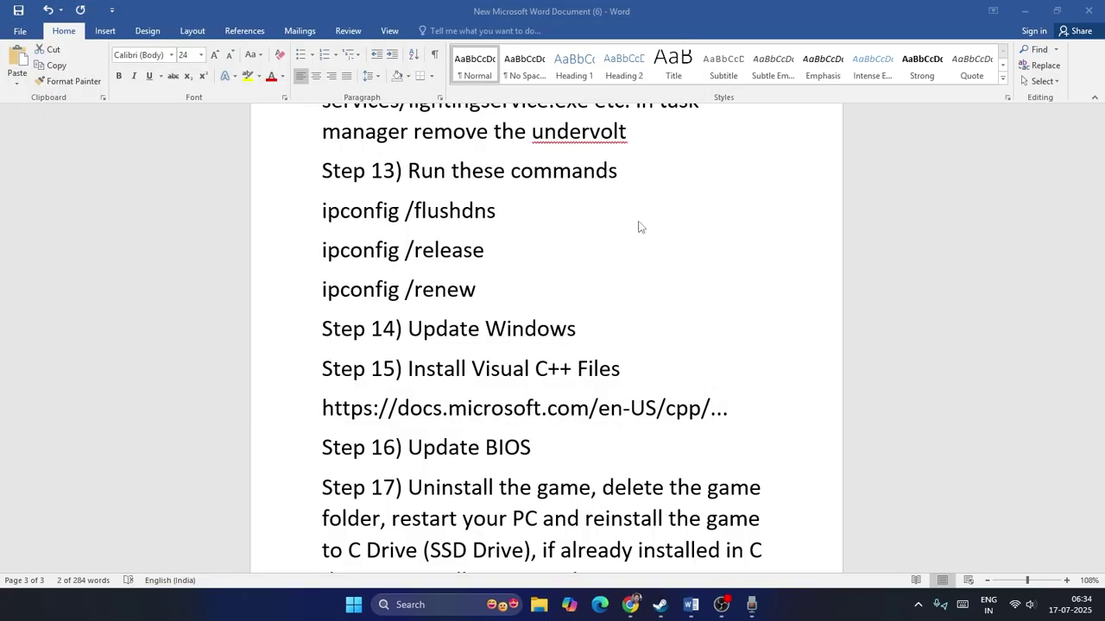
Open Windows Settings for Step 14, examine the Windows Update page and close Settings.
scroll(626, 246, down, 3)
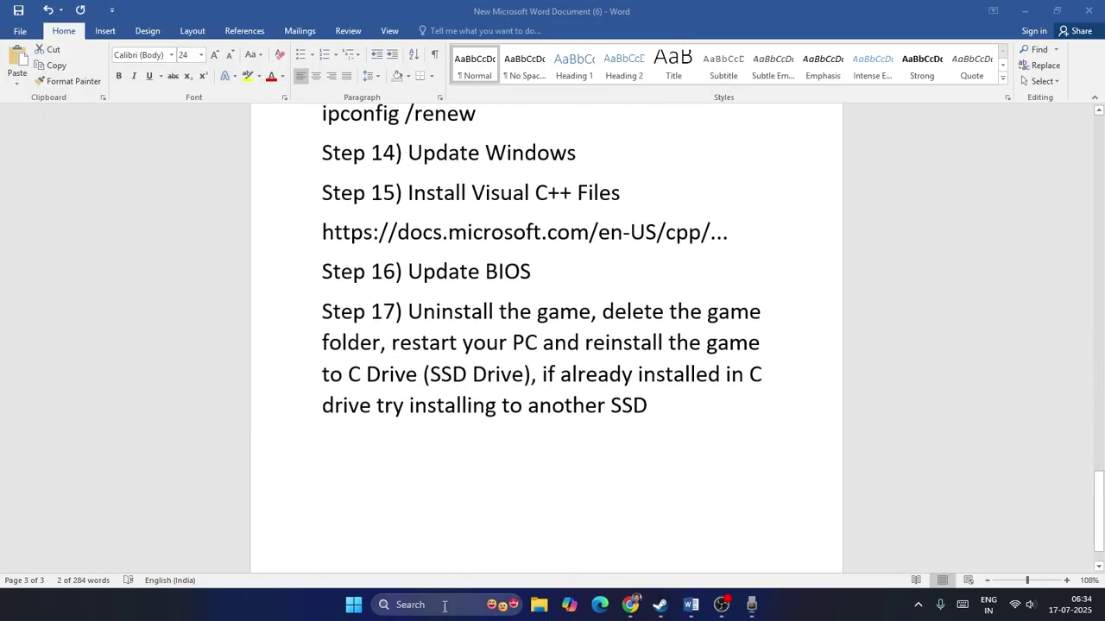
click(443, 611)
text(settings)
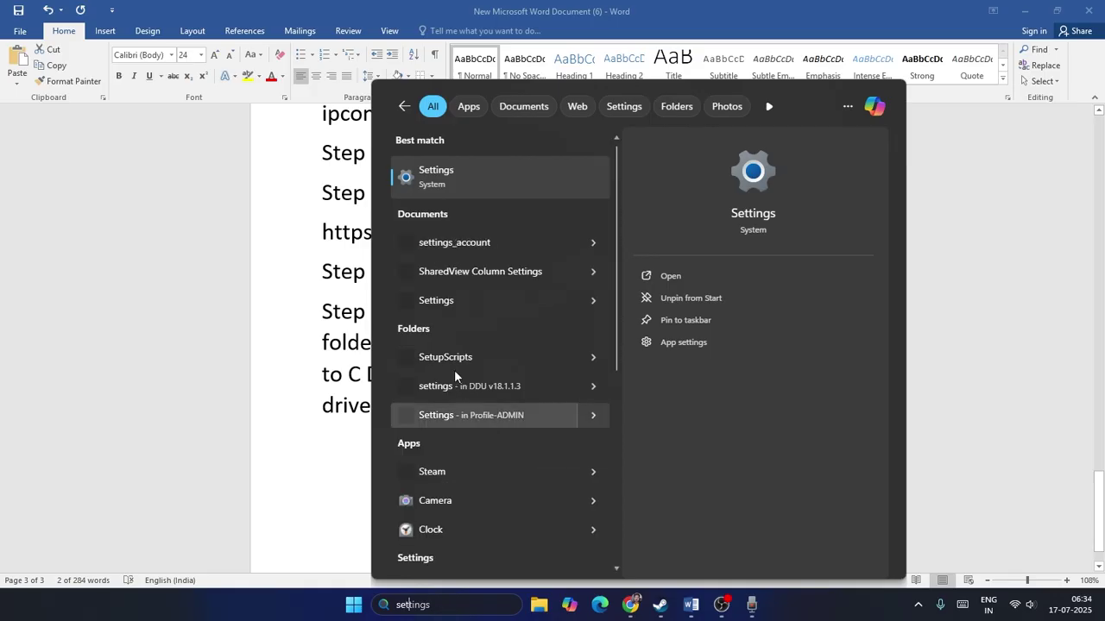
click(449, 184)
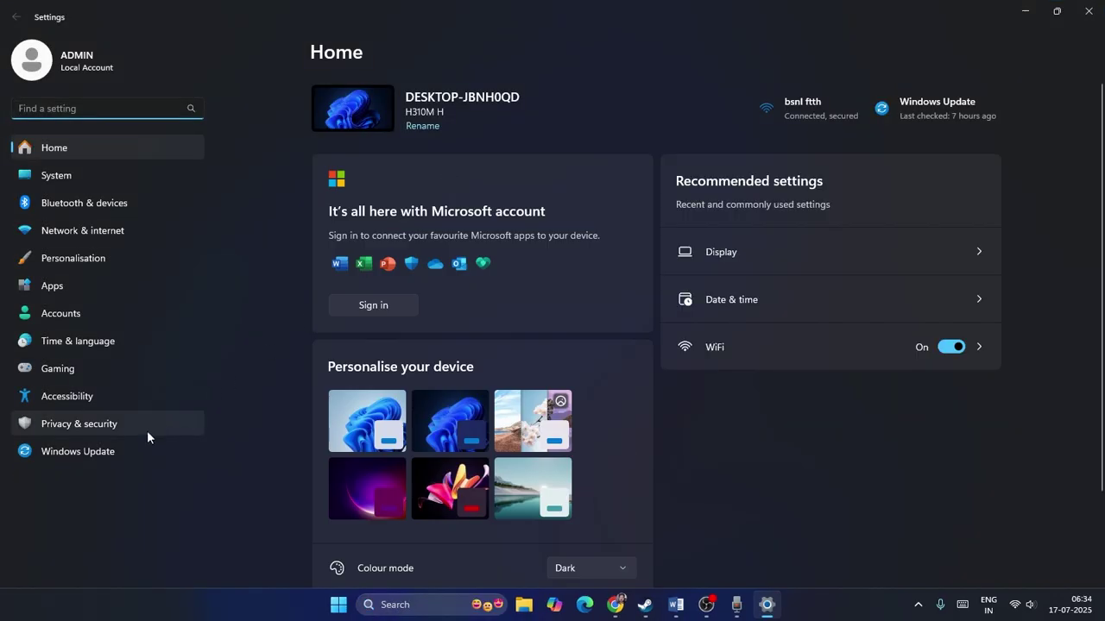
click(131, 450)
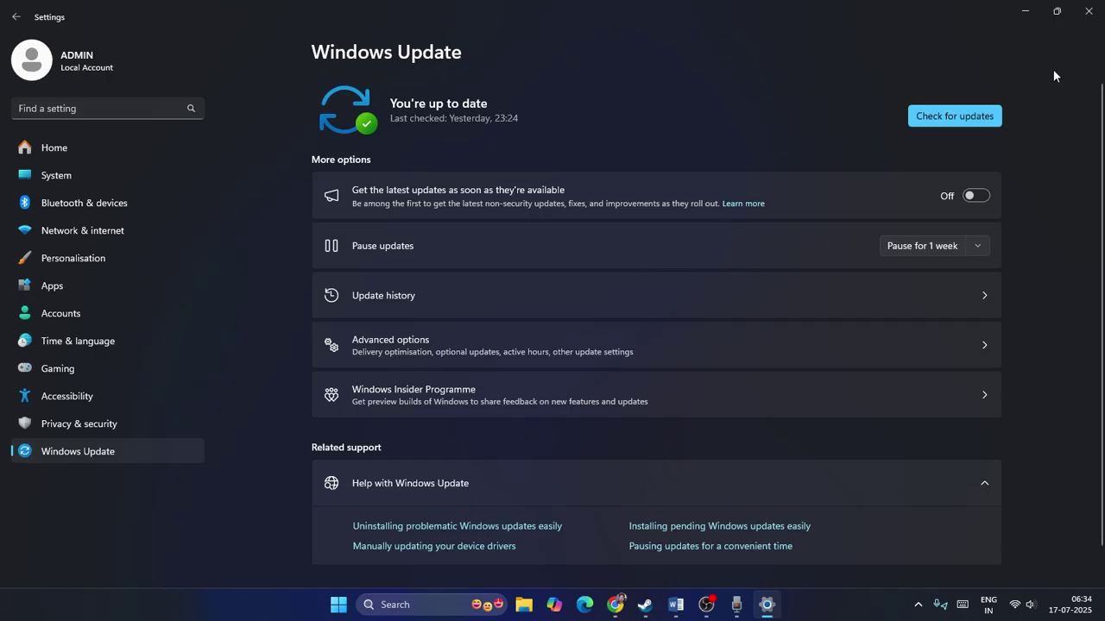
click(1085, 12)
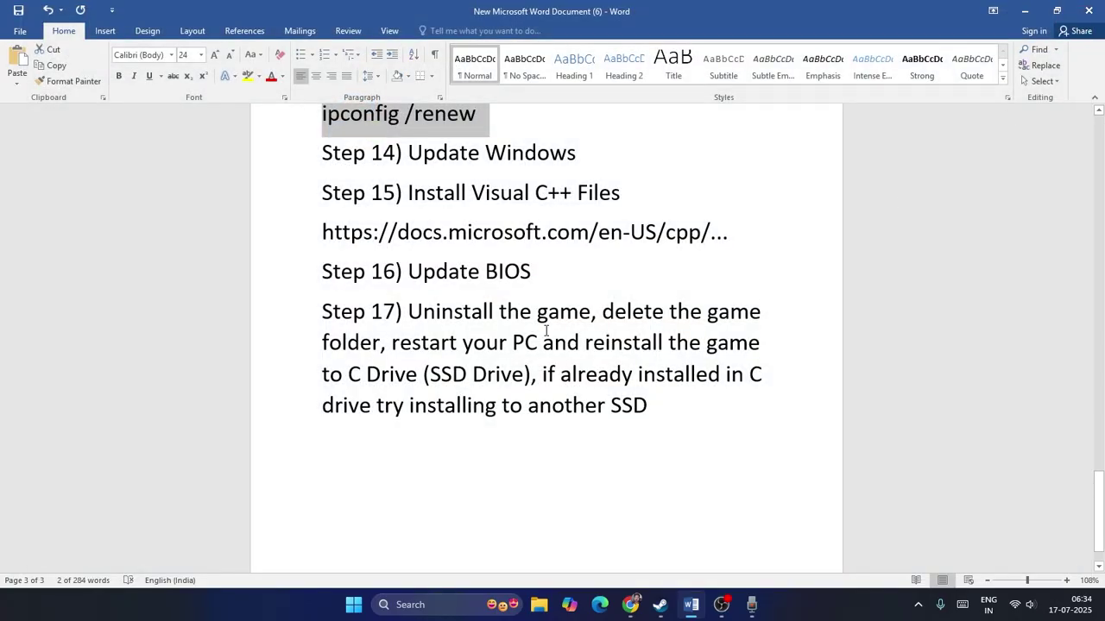
Review Steps 15 to 17 on Visual C++ files, BIOS and game reinstallation, and close the Word document with its changes saved.
drag(406, 190, 627, 187)
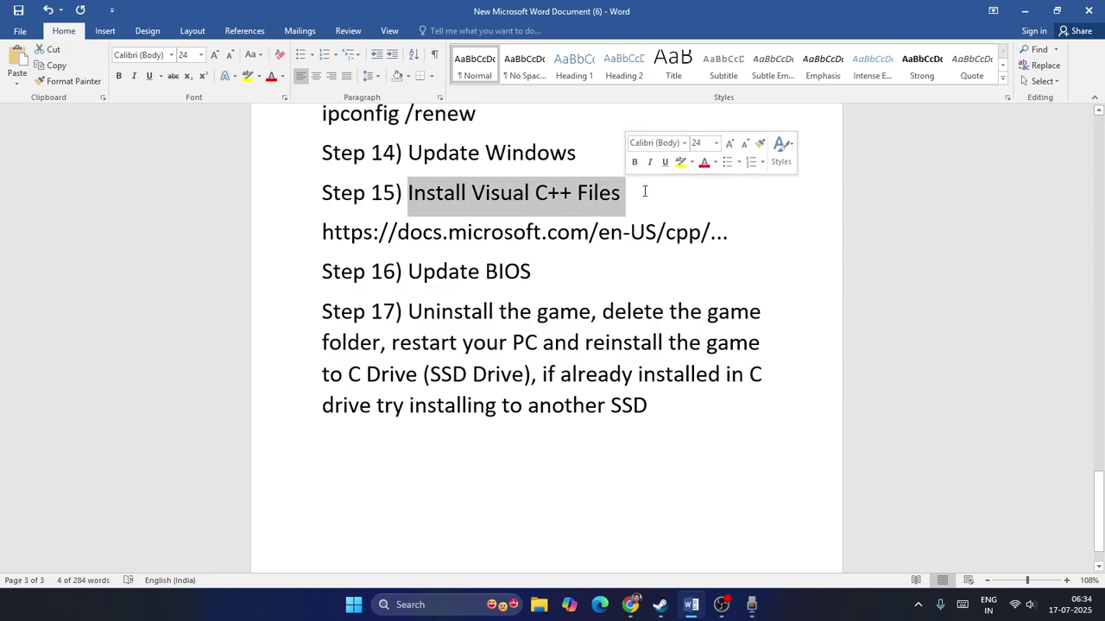
click(645, 191)
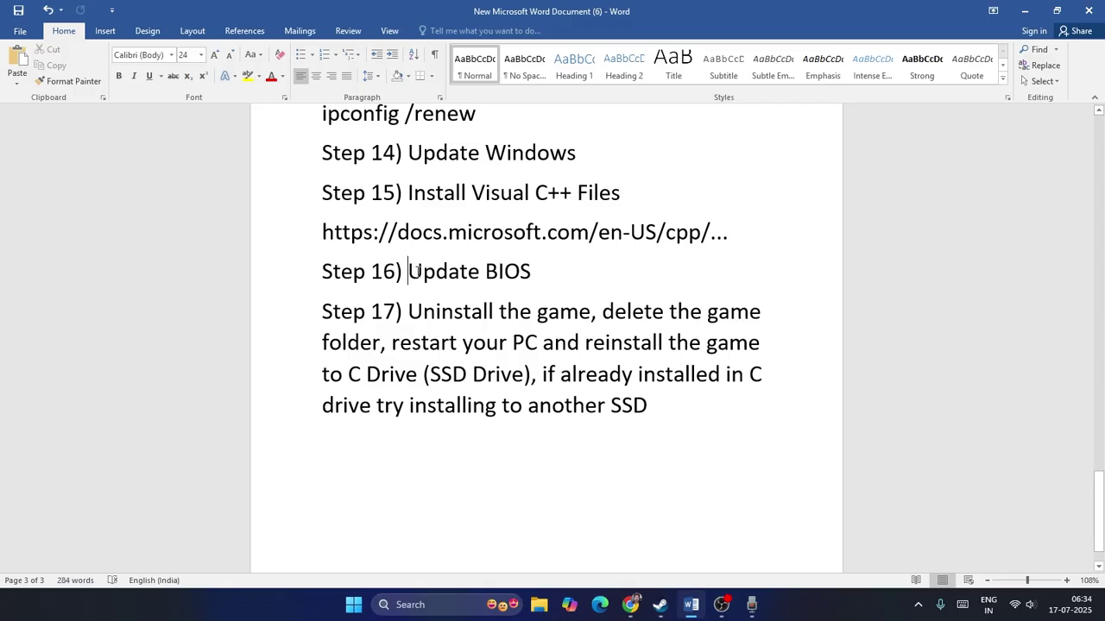
drag(409, 271, 535, 272)
click(579, 275)
scroll(661, 375, down, 1)
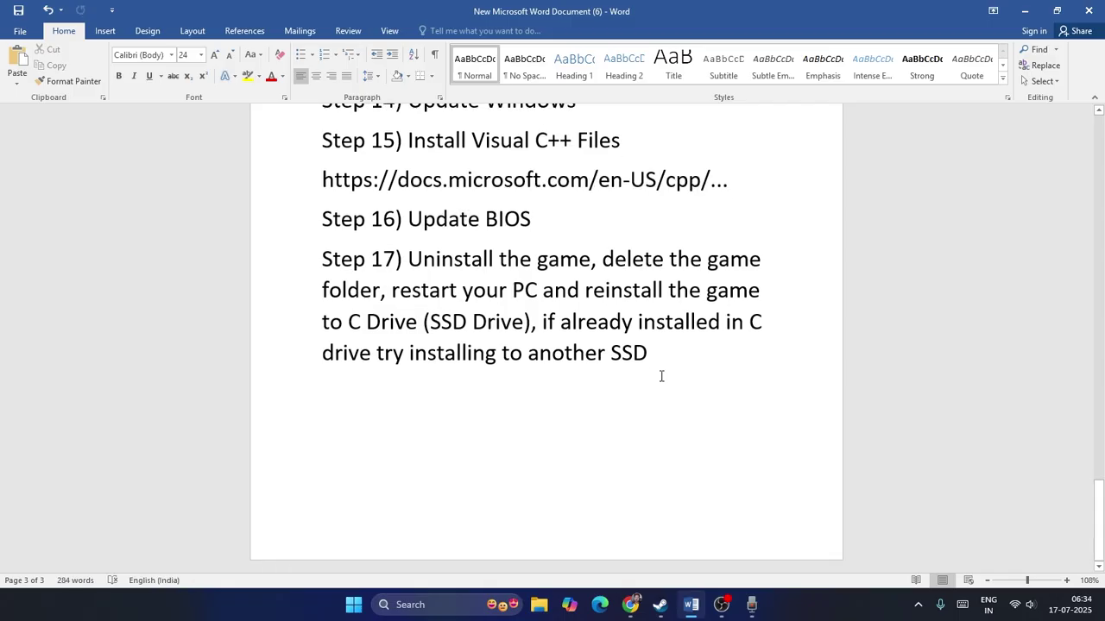
scroll(661, 365, up, 1)
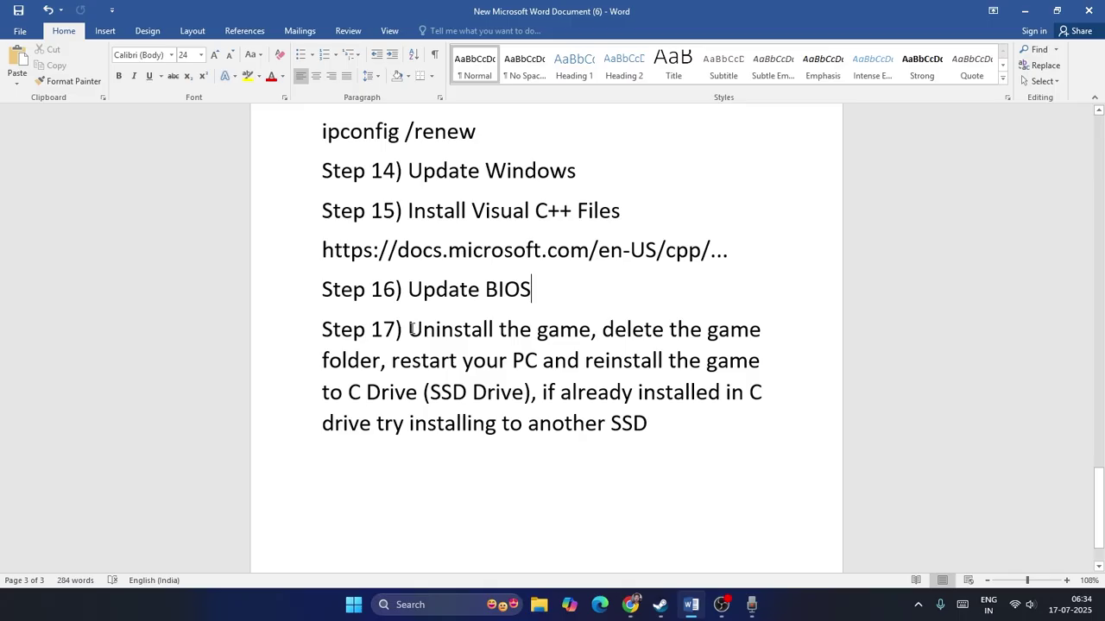
drag(411, 329, 590, 329)
click(708, 439)
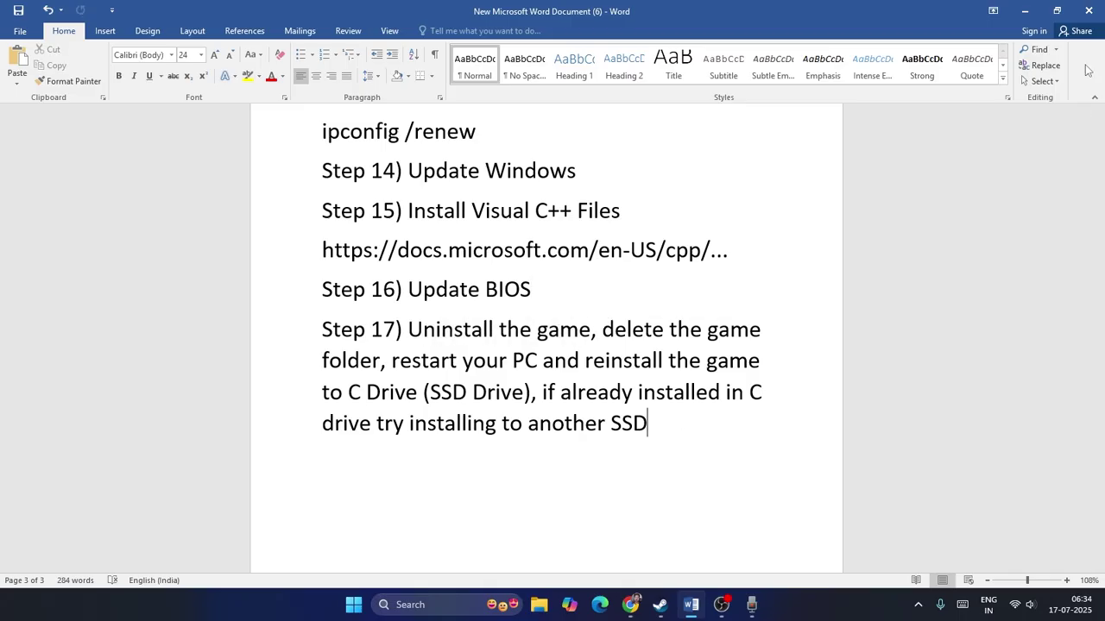
click(1088, 11)
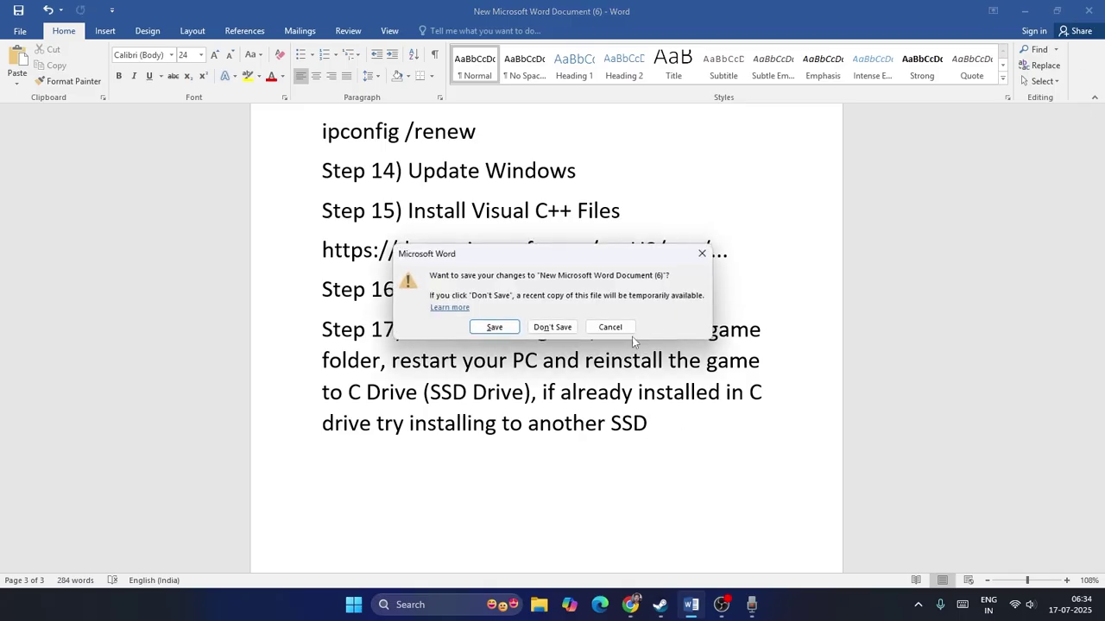
click(478, 331)
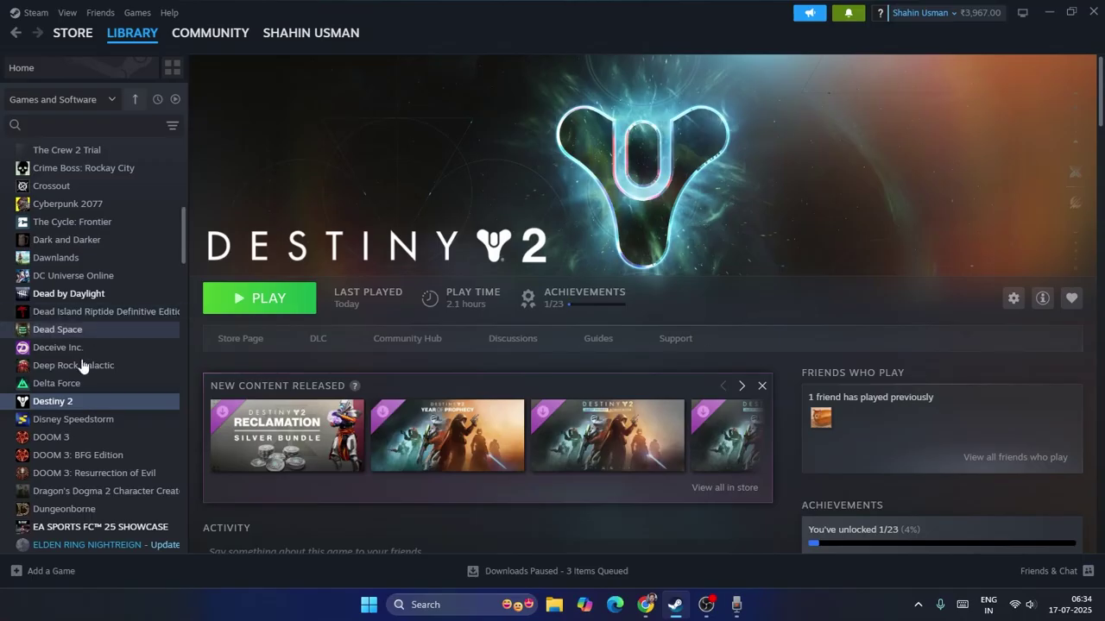
Examine the Manage options for Destiny 2 in the Steam library, including Uninstall, and dismiss them without choosing any.
right_click(70, 401)
mouse_move(106, 466)
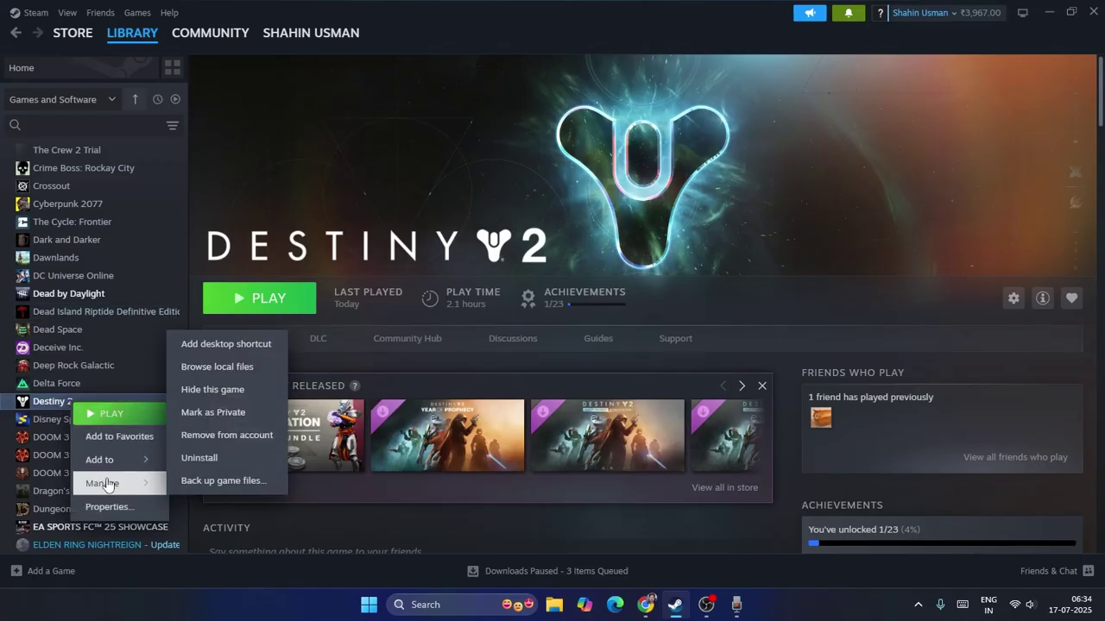
click(581, 510)
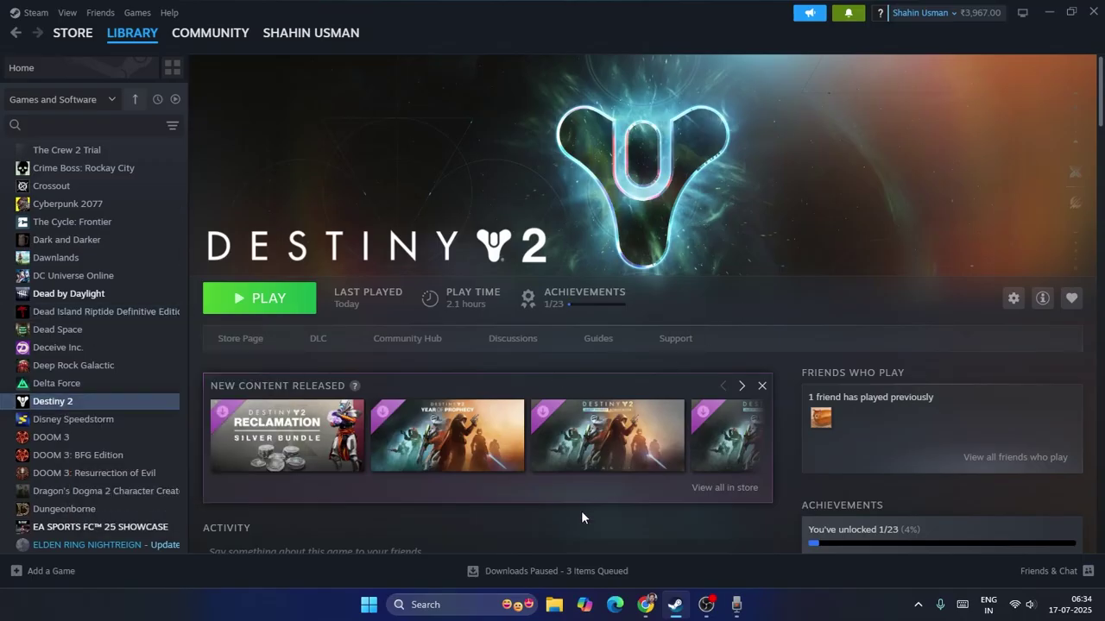
Examine the drives under This PC in File Explorer for the reinstall location, close the window and minimize Steam.
key(super+e)
click(44, 435)
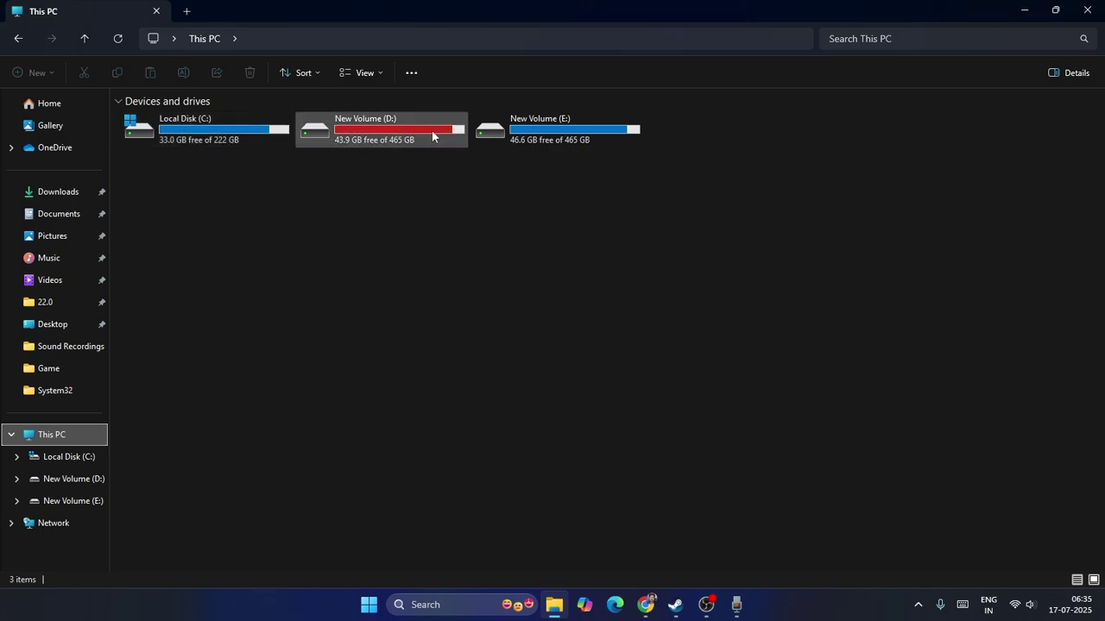
click(1086, 10)
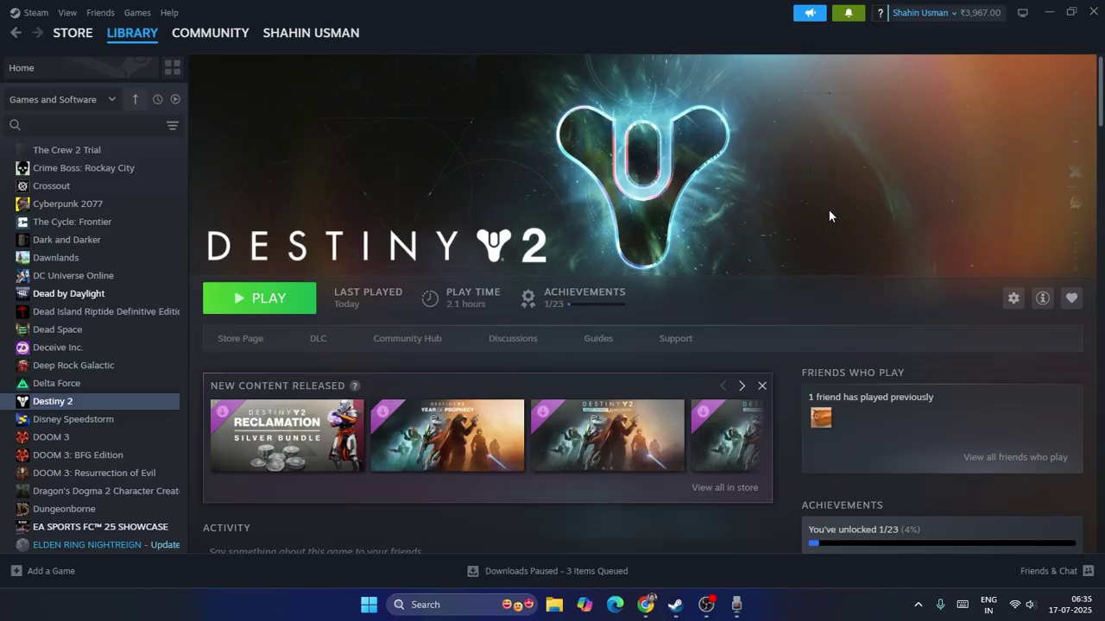
click(1049, 12)
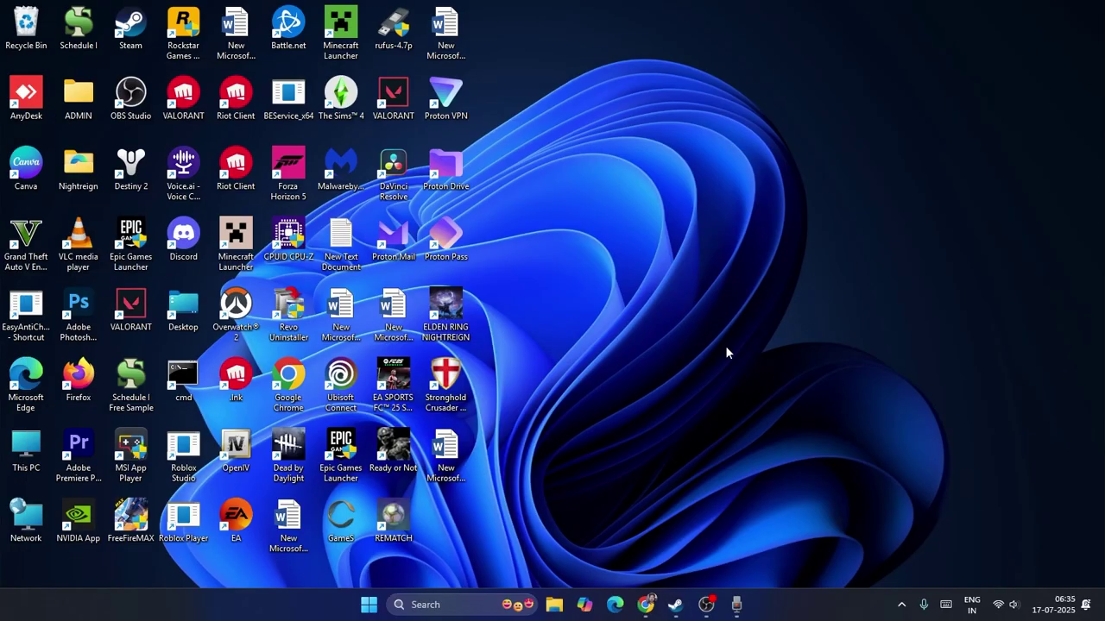